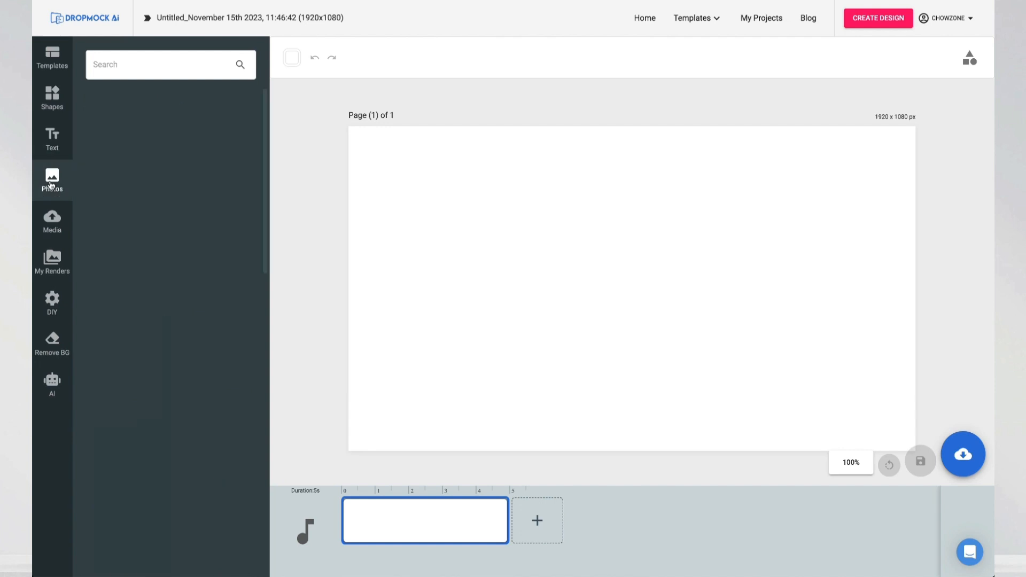
Step: Look through the editor's Media, My Renders, DIY and AI prompt resources
left_click(52, 227)
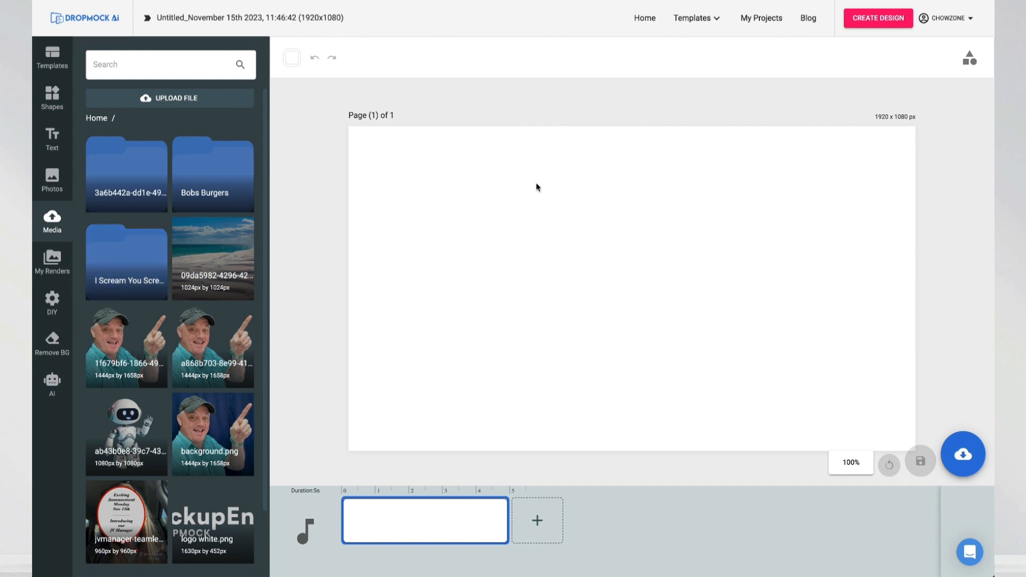
left_click(49, 263)
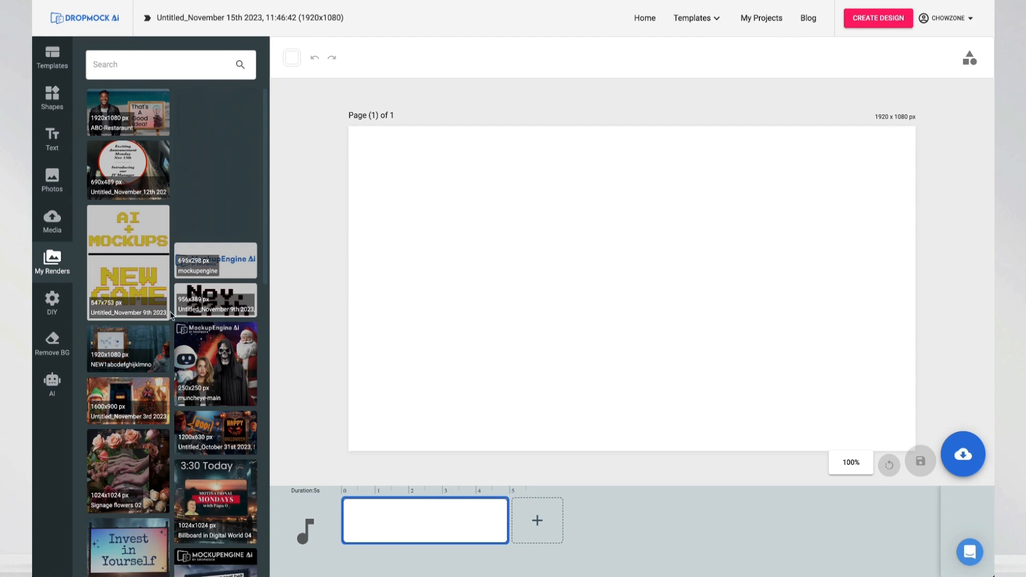
left_click(54, 301)
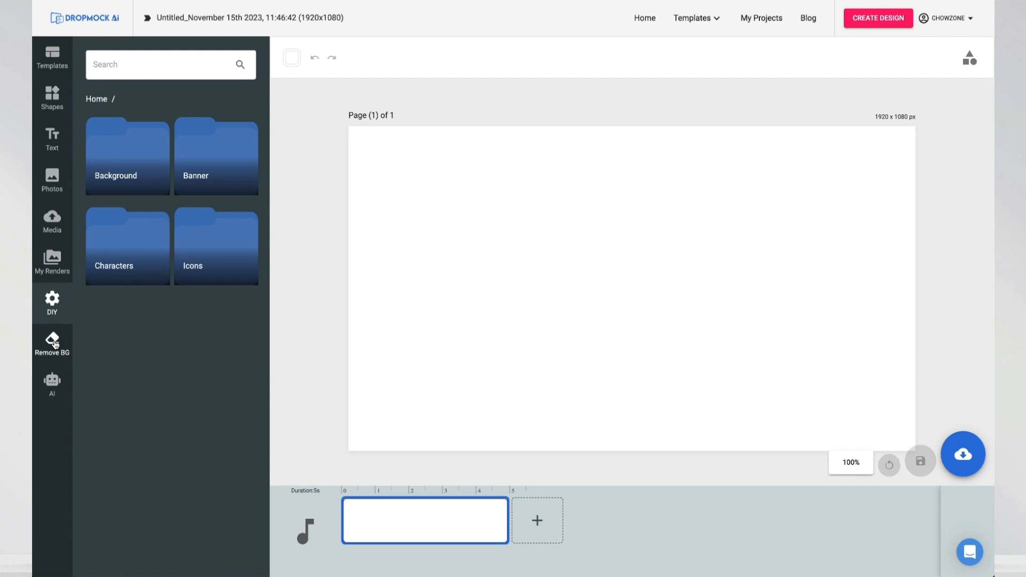
left_click(52, 385)
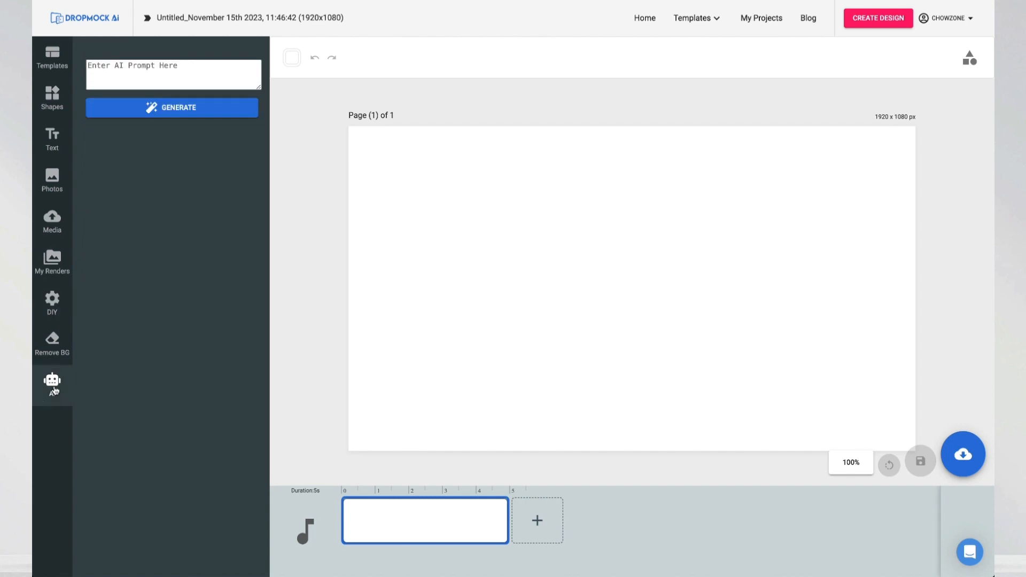
left_click(113, 72)
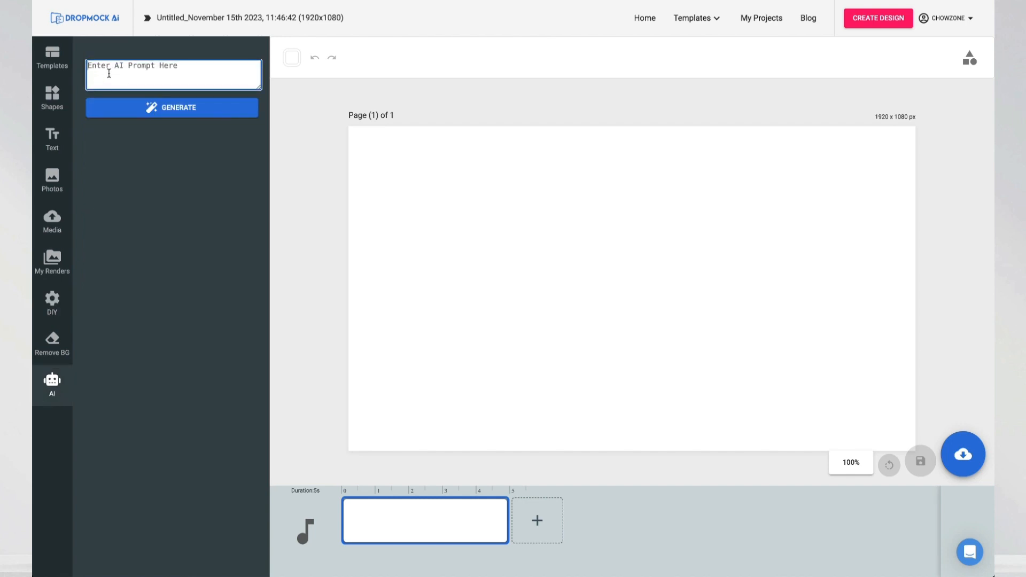
Step: Browse all templates filtered by the Image type and by the Video type, clearing each filter
left_click(692, 17)
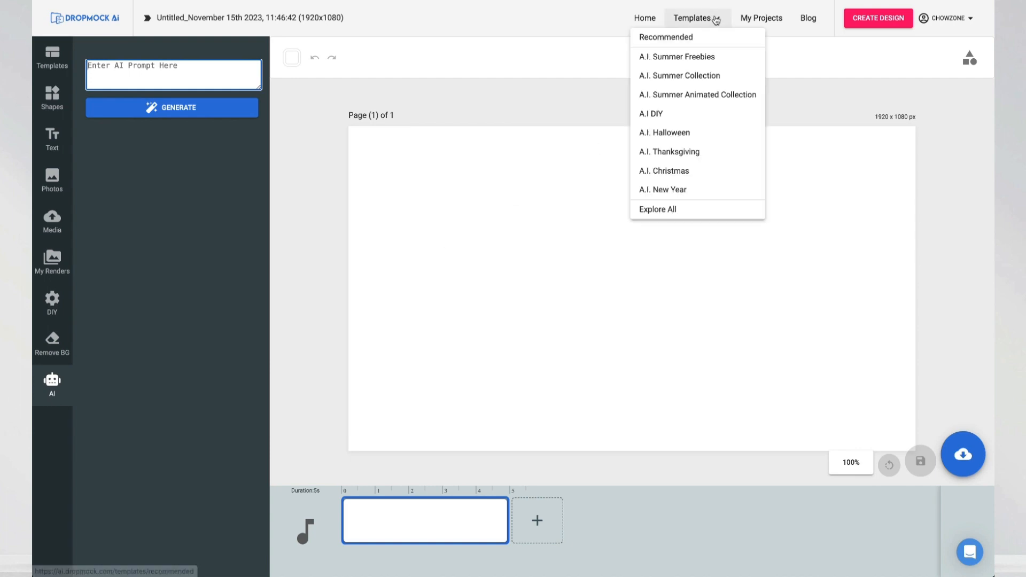
left_click(659, 211)
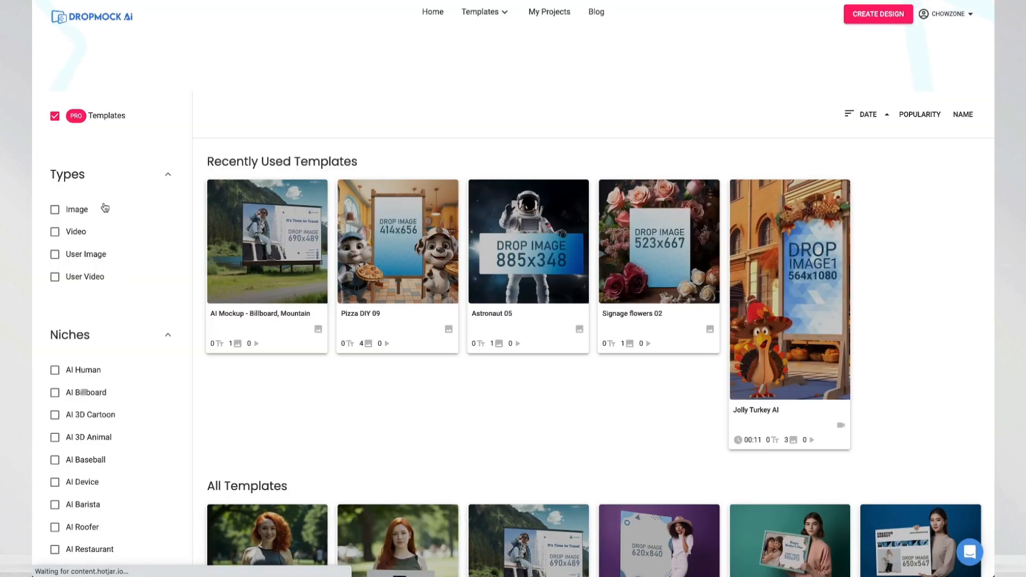
left_click(54, 210)
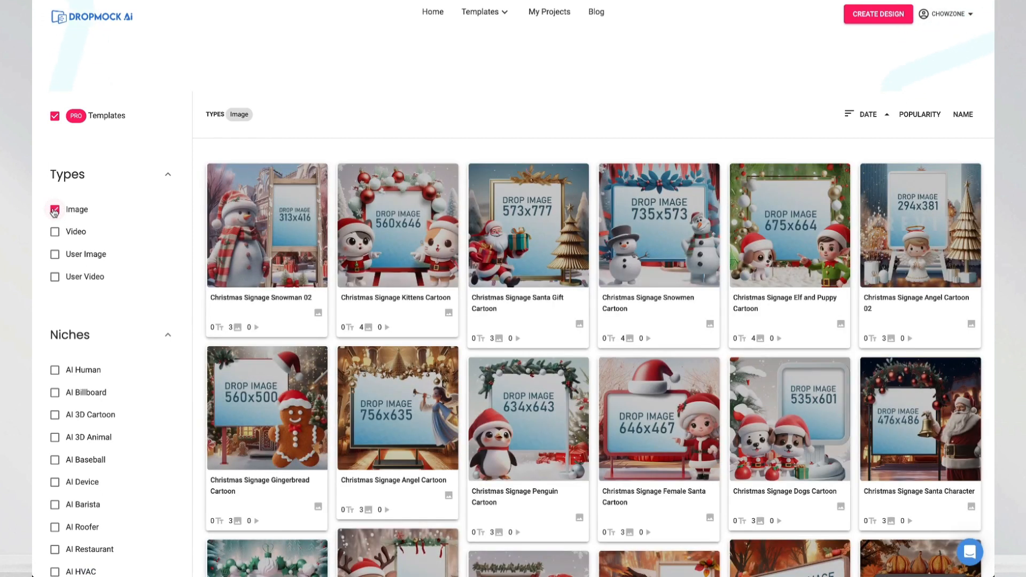
left_click(54, 211)
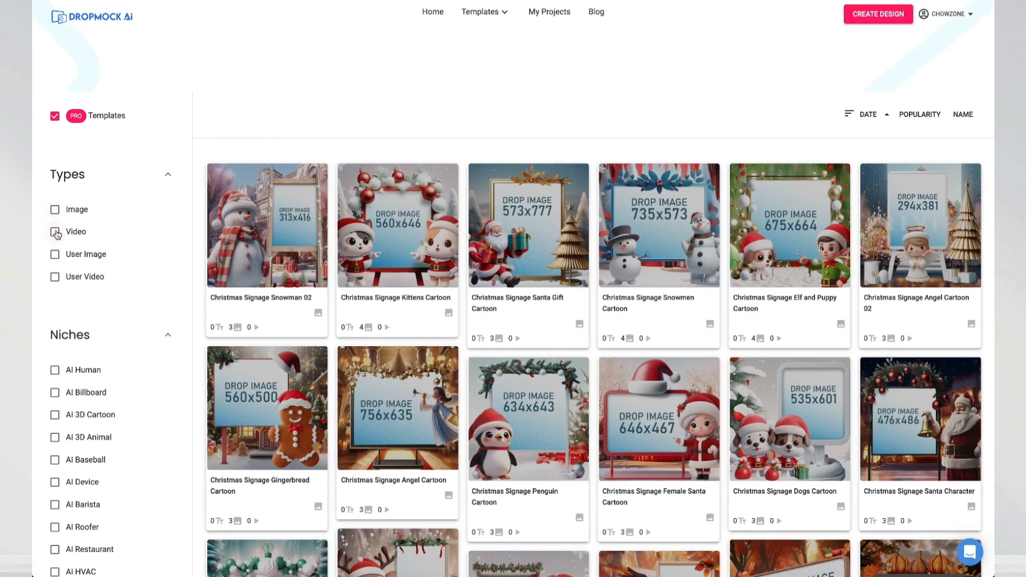
left_click(55, 232)
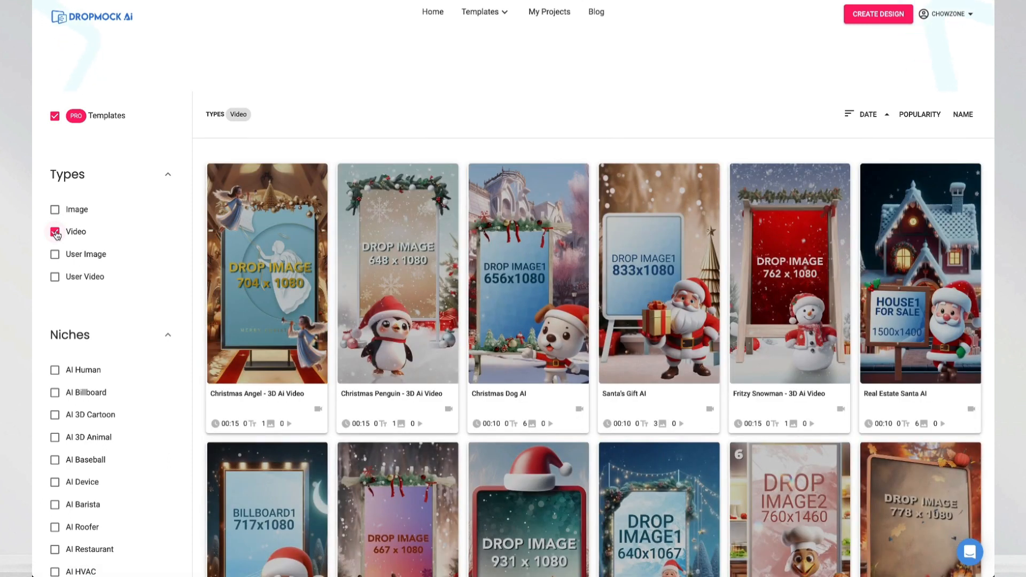
left_click(55, 233)
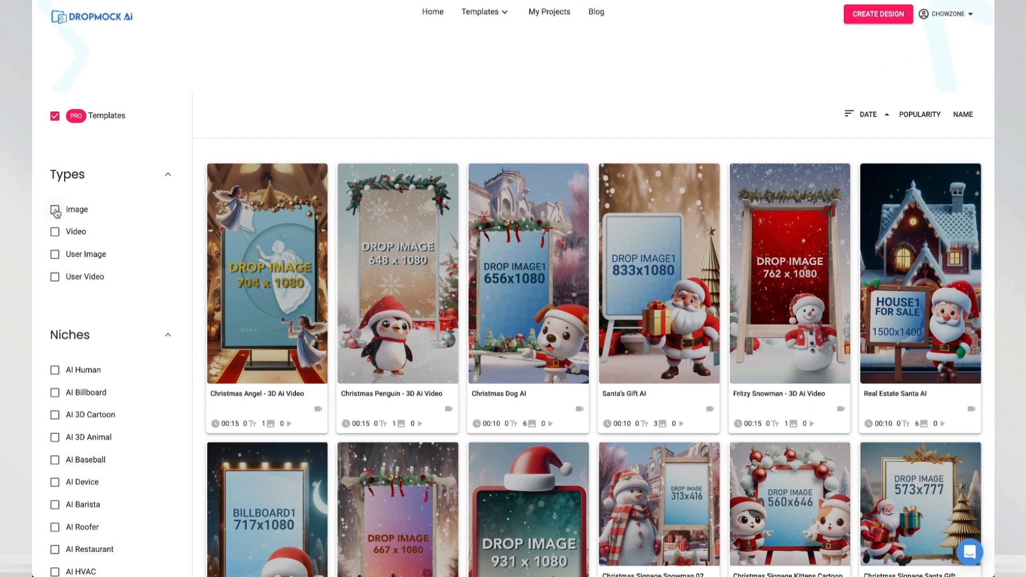
Step: Filter the templates by the AI Human niche and expand the full list of niches
scroll(55, 357, "down", 1)
left_click(55, 325)
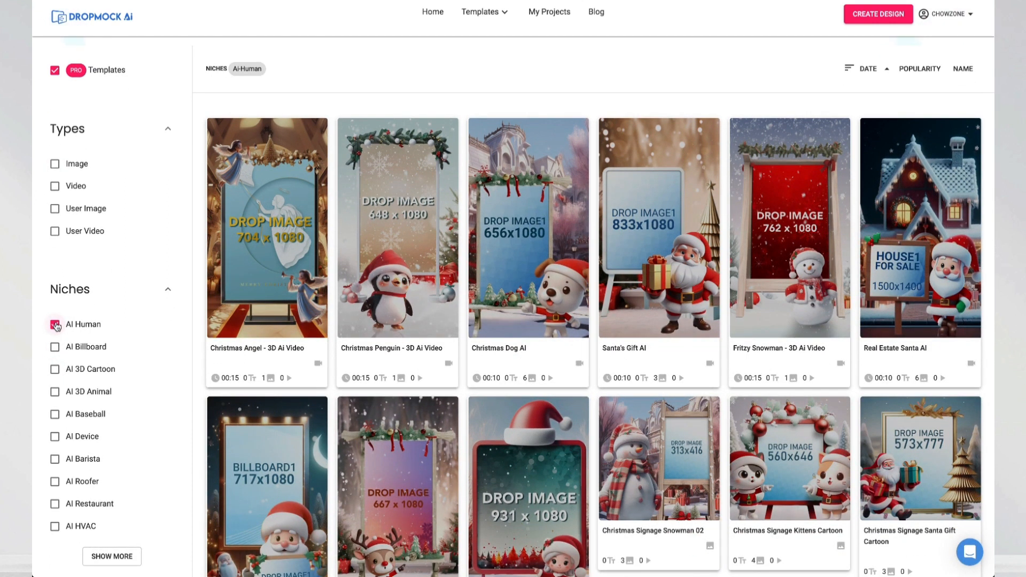
scroll(92, 324, "down", 4)
left_click(112, 371)
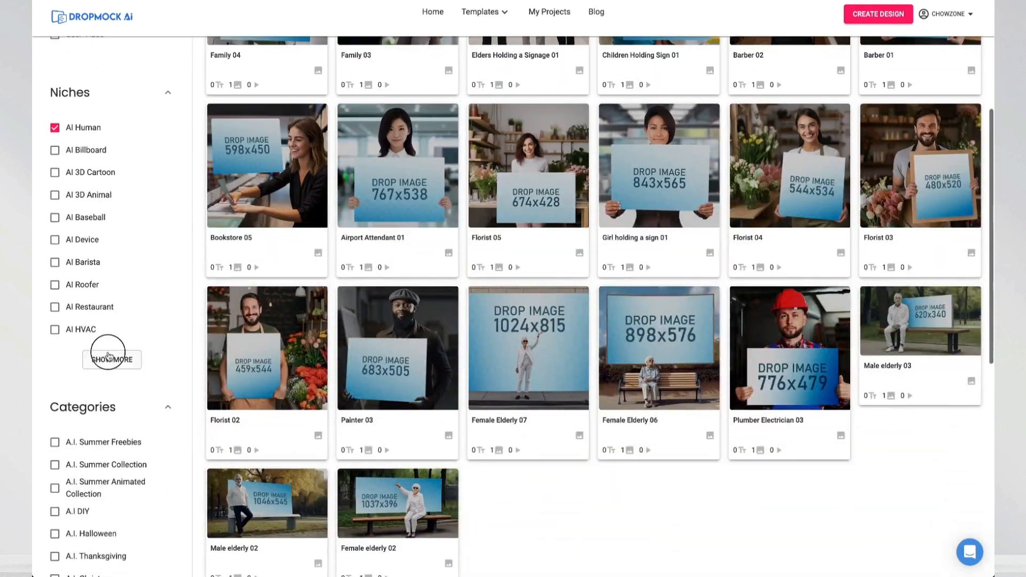
scroll(92, 215, "down", 6)
scroll(91, 215, "up", 6)
scroll(92, 215, "up", 4)
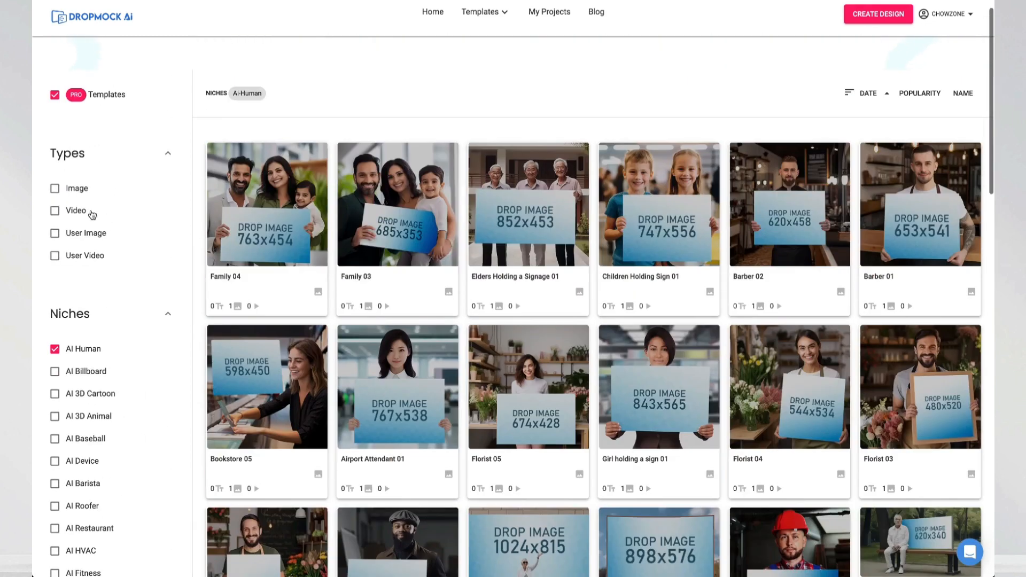
Step: Customize the Children Holding Sign 01 template, naming it School Holiday Party and saving it as a JPG image
mouse_move(651, 164)
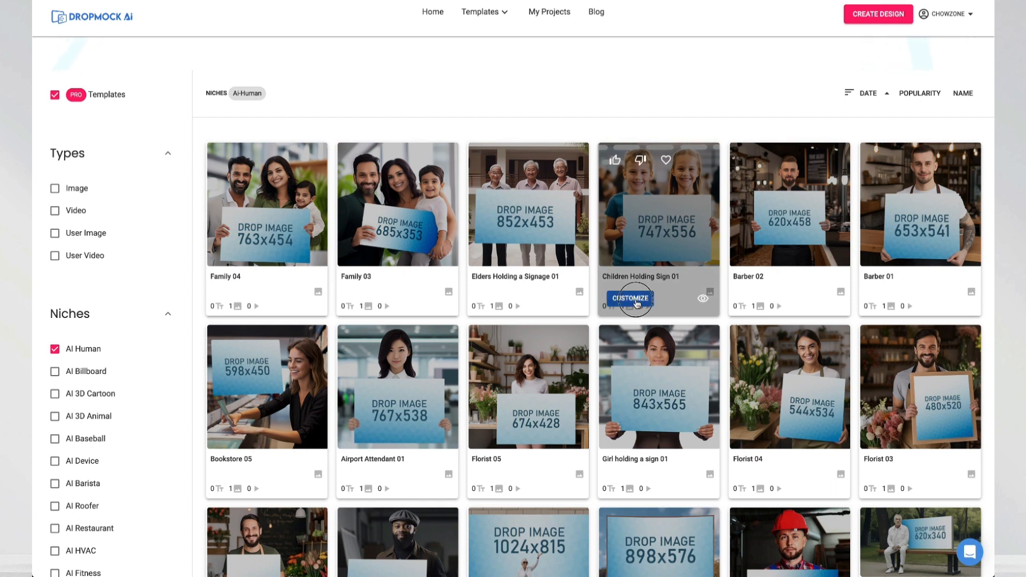
left_click(635, 302)
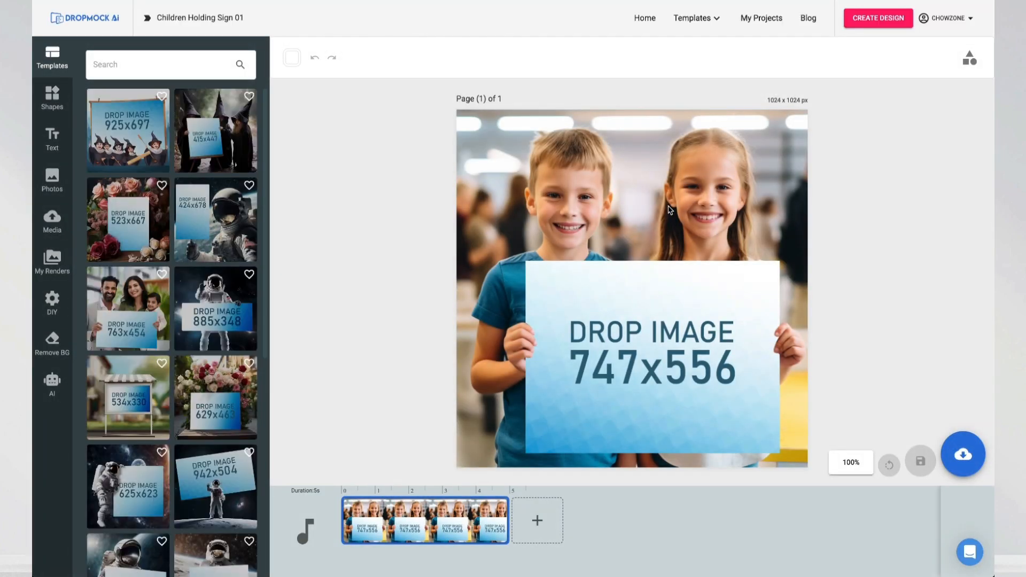
left_click(963, 455)
left_click(935, 407)
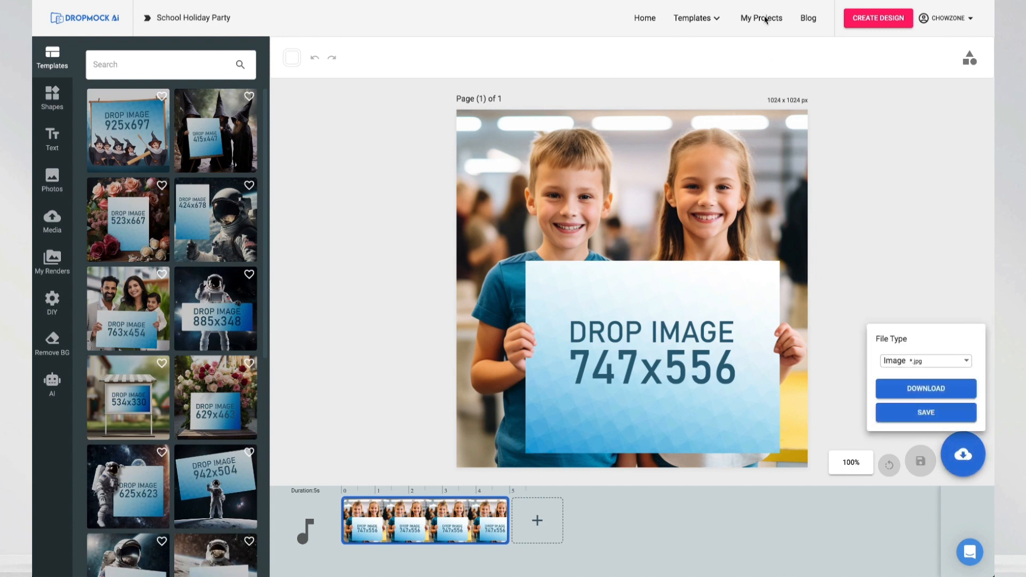
Step: Create a custom design 747 px wide and 556 px high
left_click(933, 106)
left_click(878, 18)
left_click(796, 74)
double_click(796, 73)
type("747")
key("Tab")
type("556")
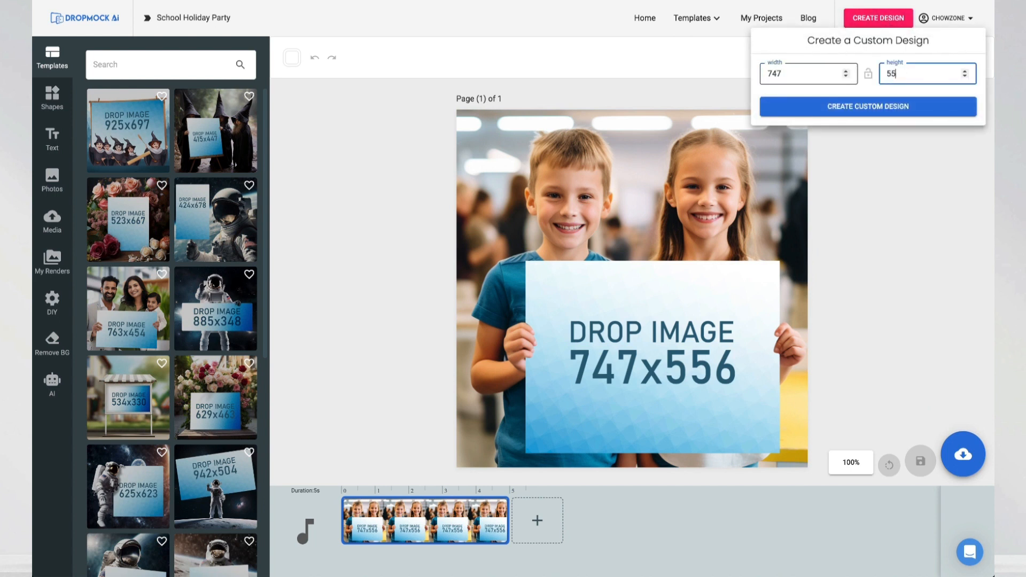
left_click(852, 107)
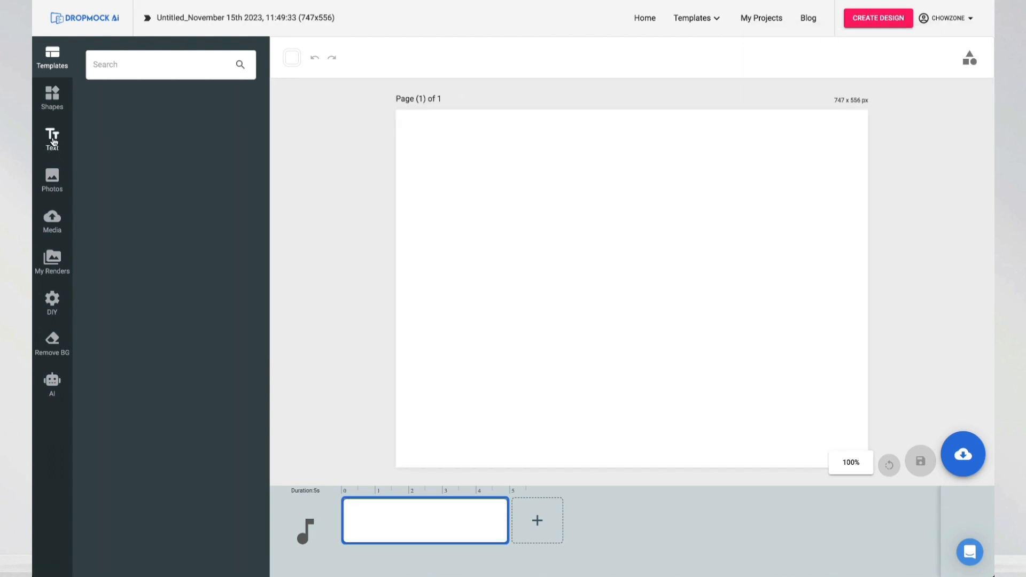
Step: Add a heading reading "Holiday", "Party" and "Dec. 19th" on three separate lines
left_click(53, 143)
left_click(124, 127)
type("Holiday")
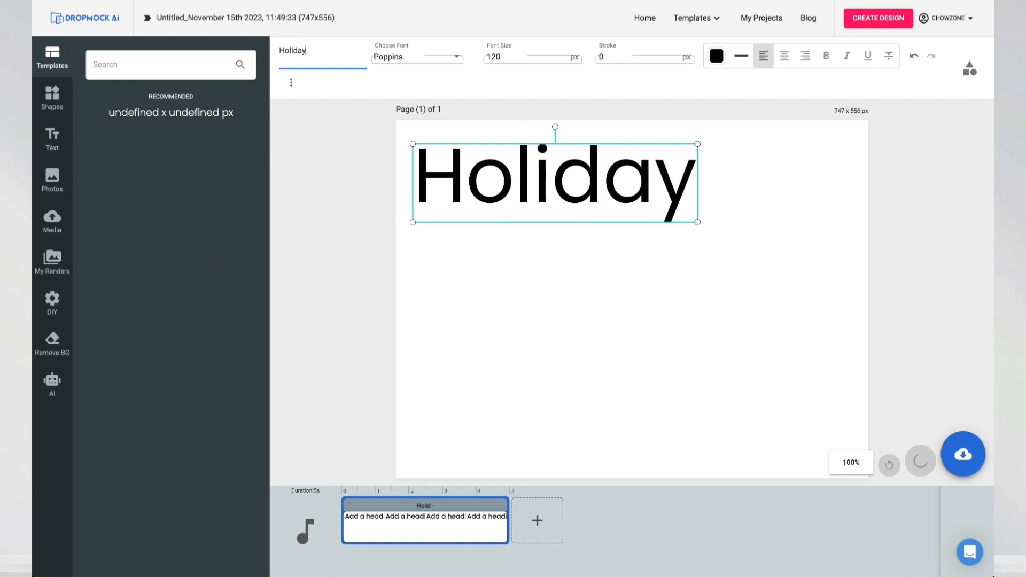
key("Return")
type("Party")
key("Return")
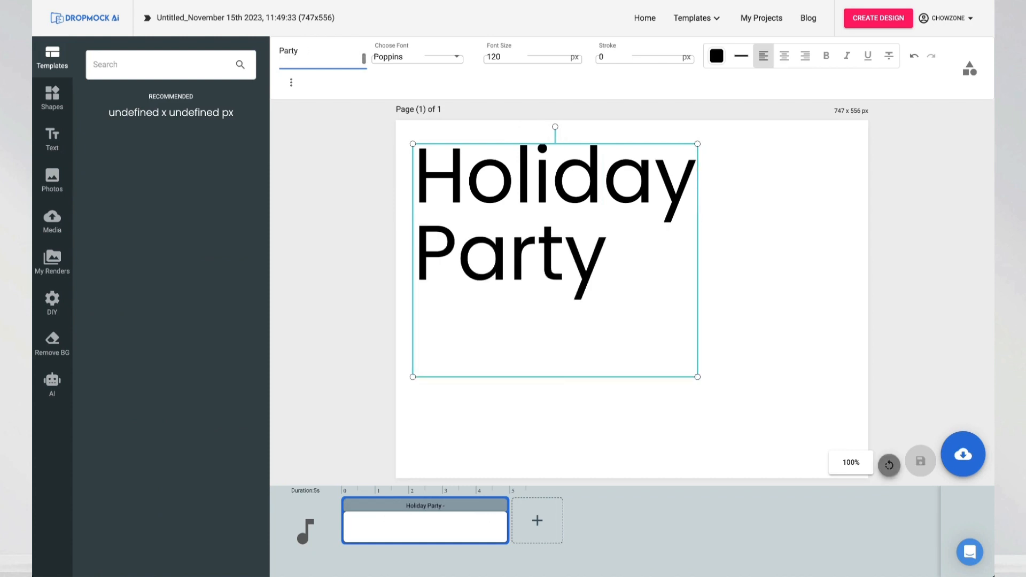
type("Dec")
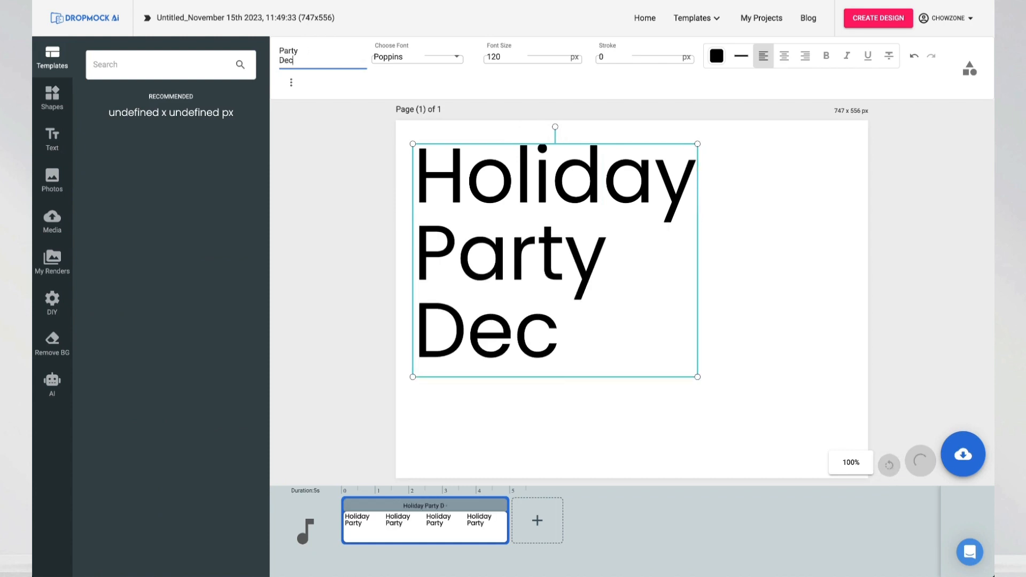
type(". 19th")
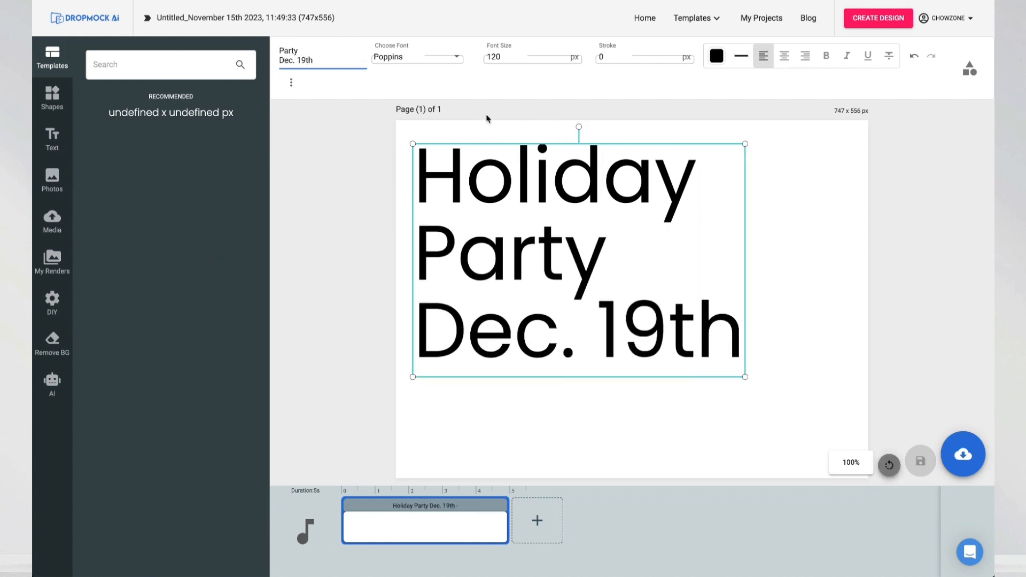
Step: Centre-align the heading and enlarge it from the page's upper-left corner to span nearly the full page width
left_click(786, 57)
left_click_drag(614, 198, 603, 182)
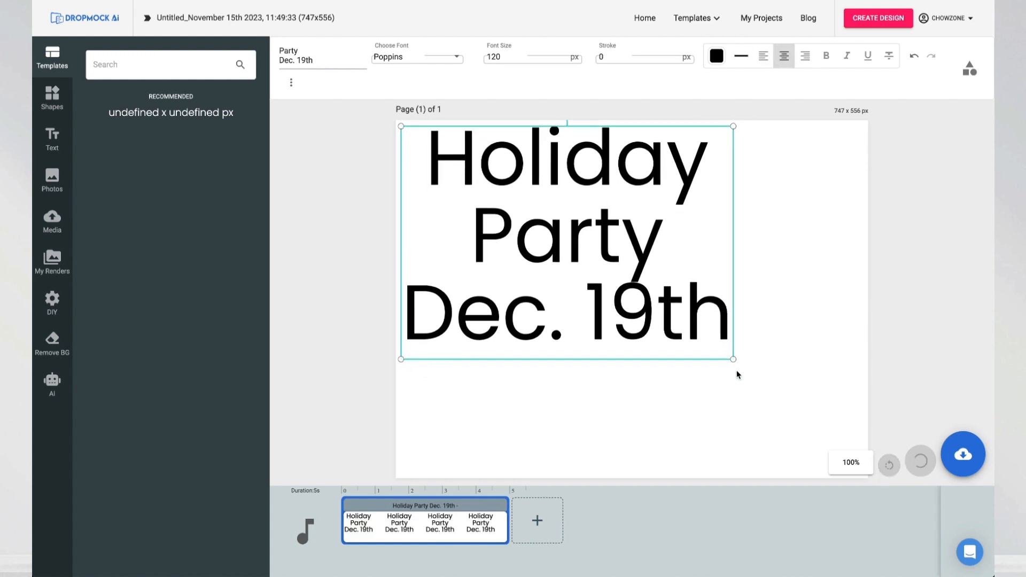
left_click_drag(733, 359, 855, 438)
left_click(761, 466)
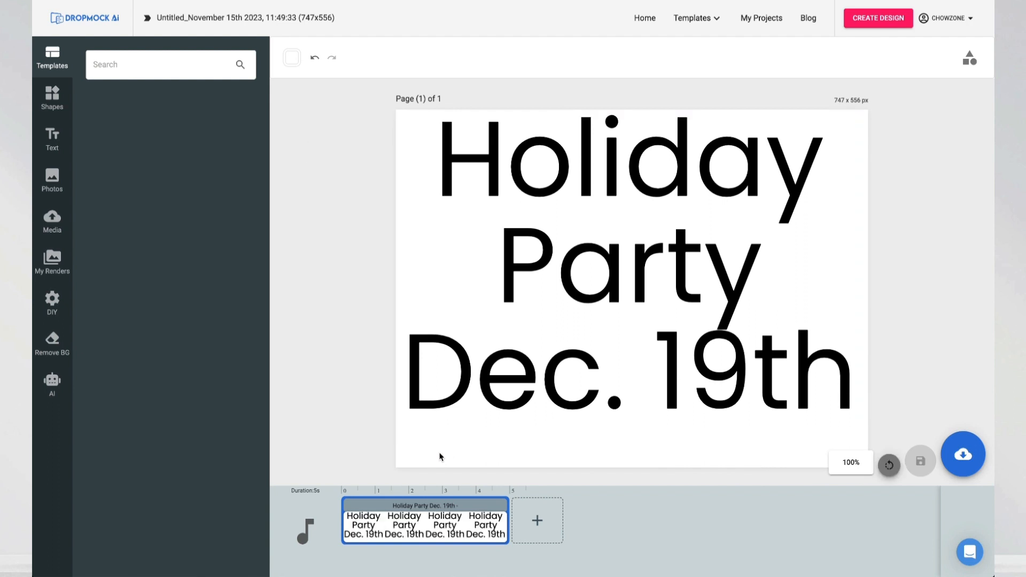
Step: Change the page background to pure red and shift the heading slightly downward
left_click(292, 58)
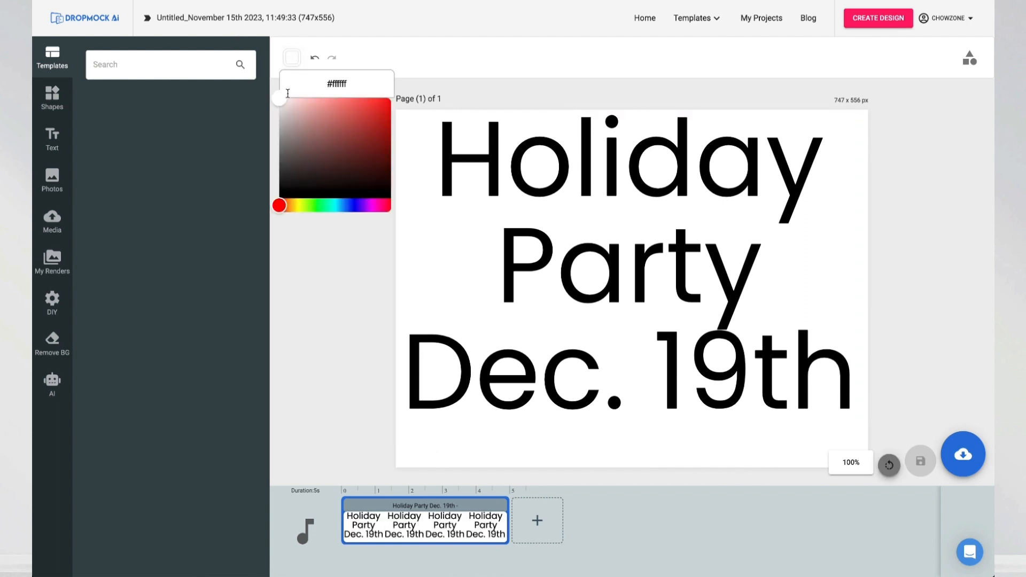
left_click_drag(281, 101, 391, 99)
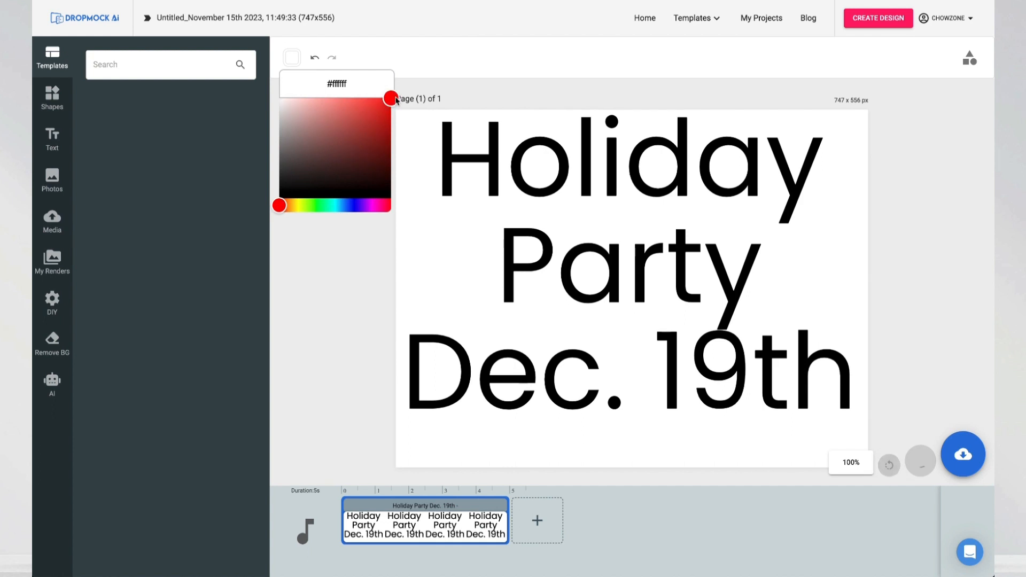
left_click(491, 163)
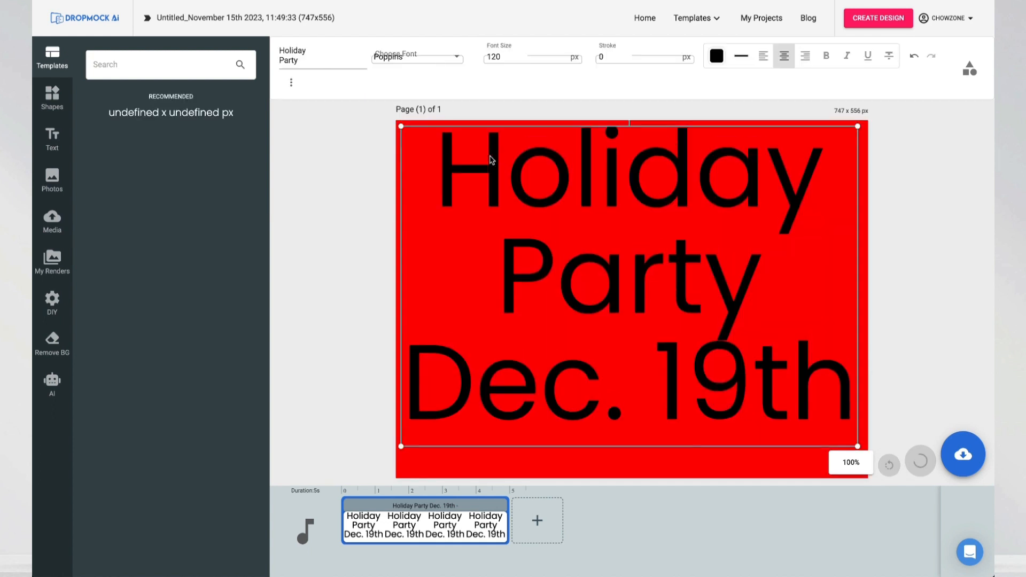
left_click_drag(490, 170, 487, 180)
Step: Set the heading's text color to near-white #fcfcfc
left_click(717, 57)
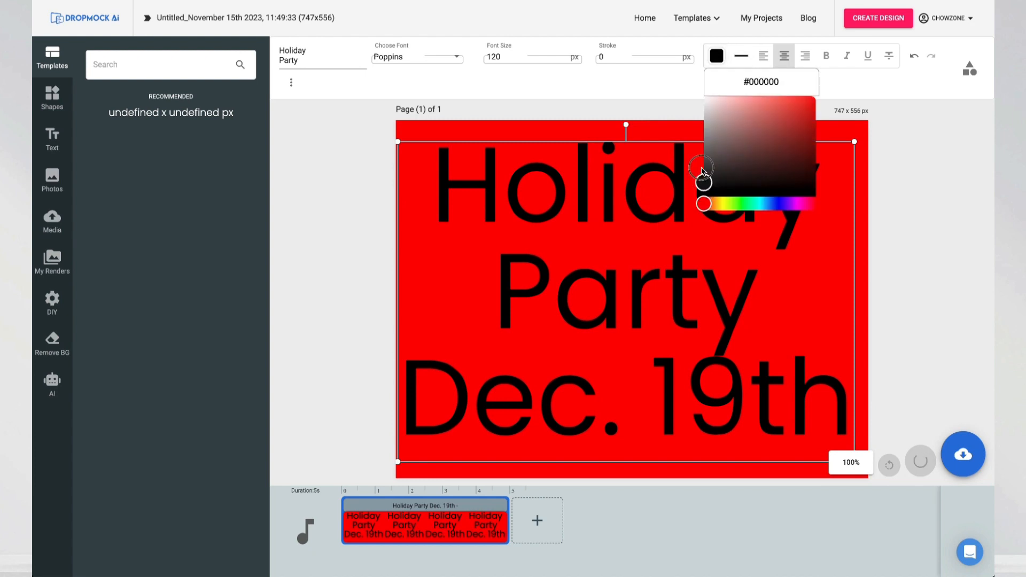
left_click(705, 97)
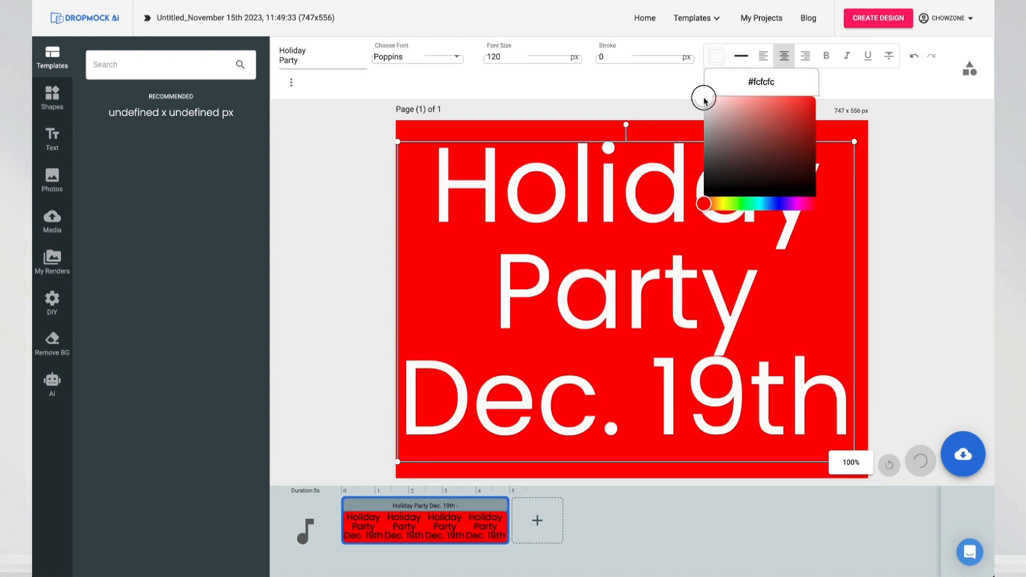
left_click(878, 142)
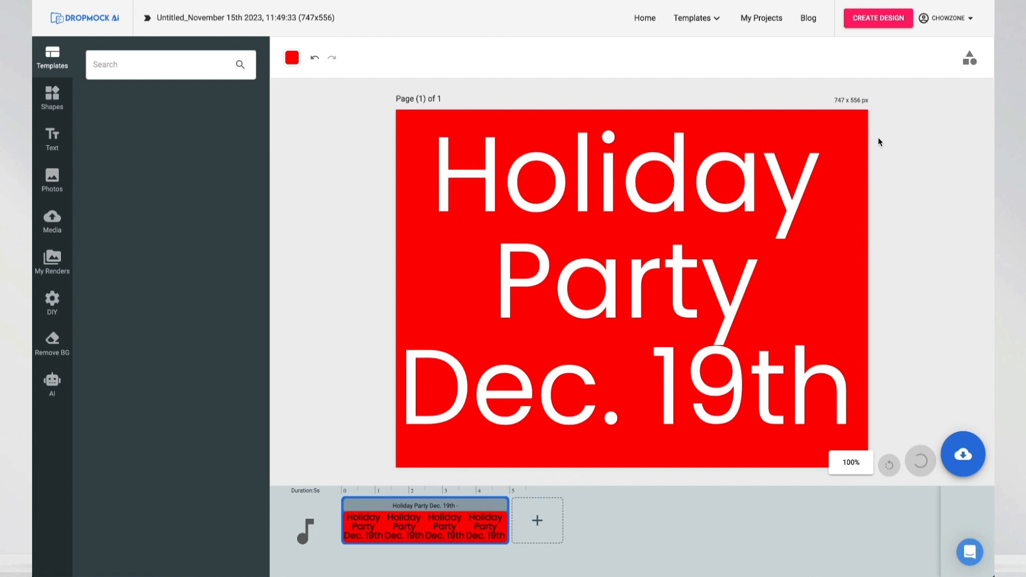
Step: Save the finished Holiday Party design as a JPG image
left_click(972, 461)
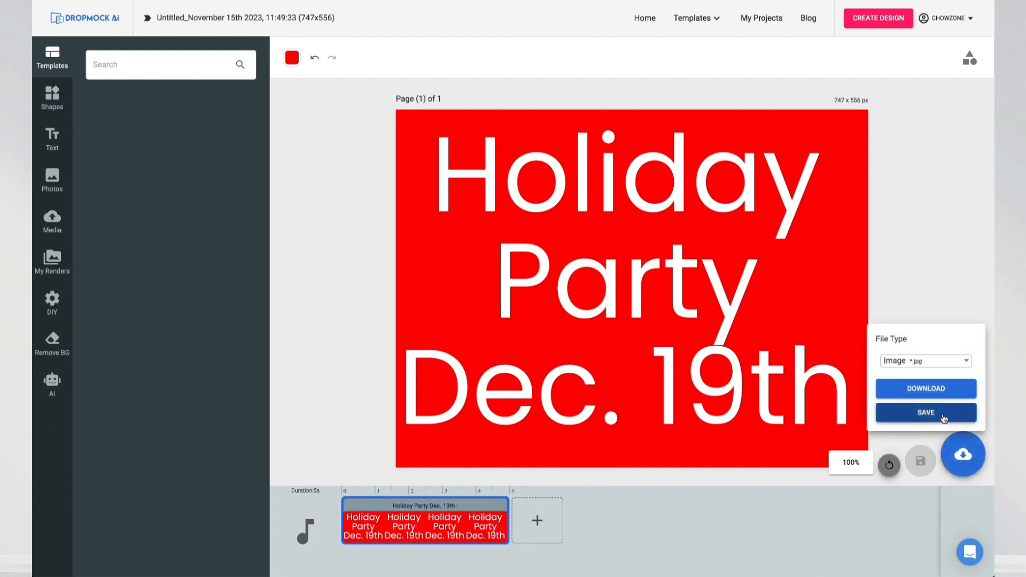
left_click(943, 416)
Step: Open the published School Holiday Party project from My Projects for modification
left_click(768, 18)
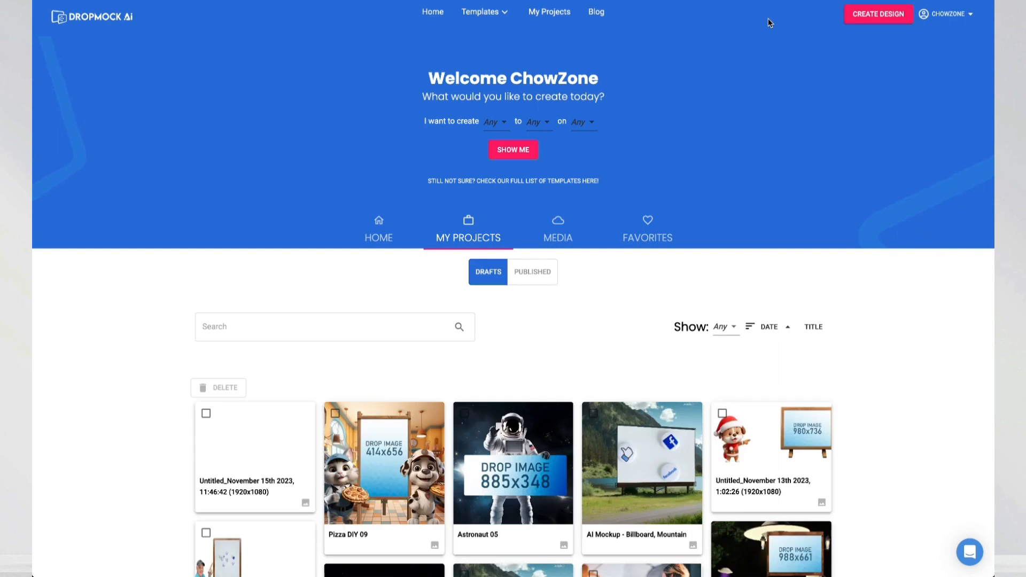
left_click(532, 271)
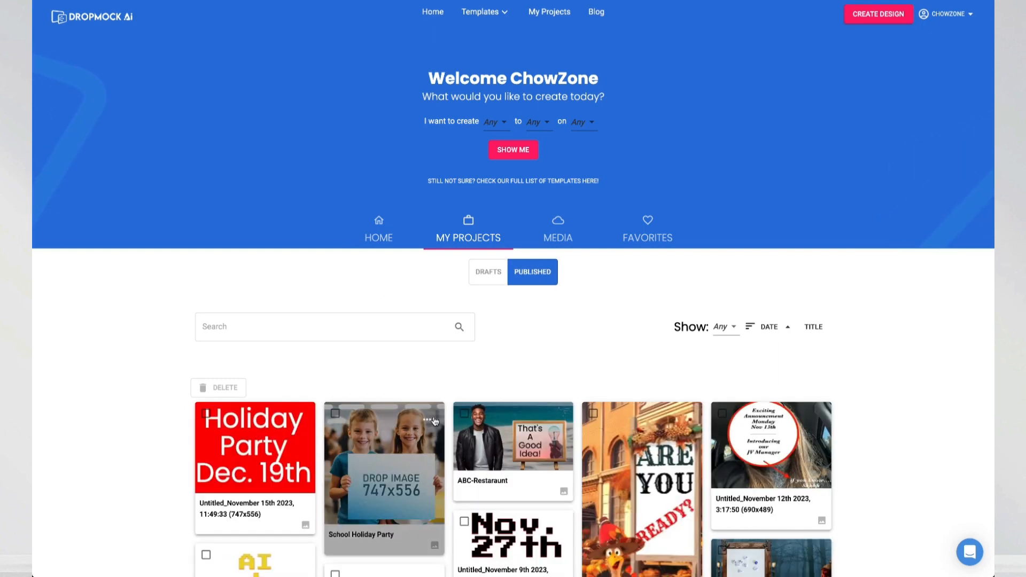
left_click(432, 420)
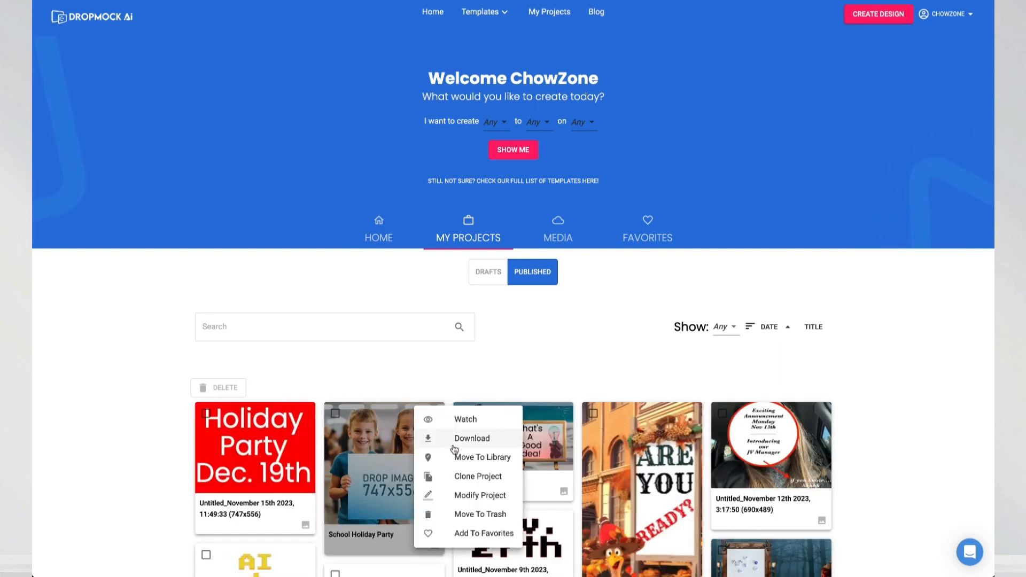
left_click(463, 497)
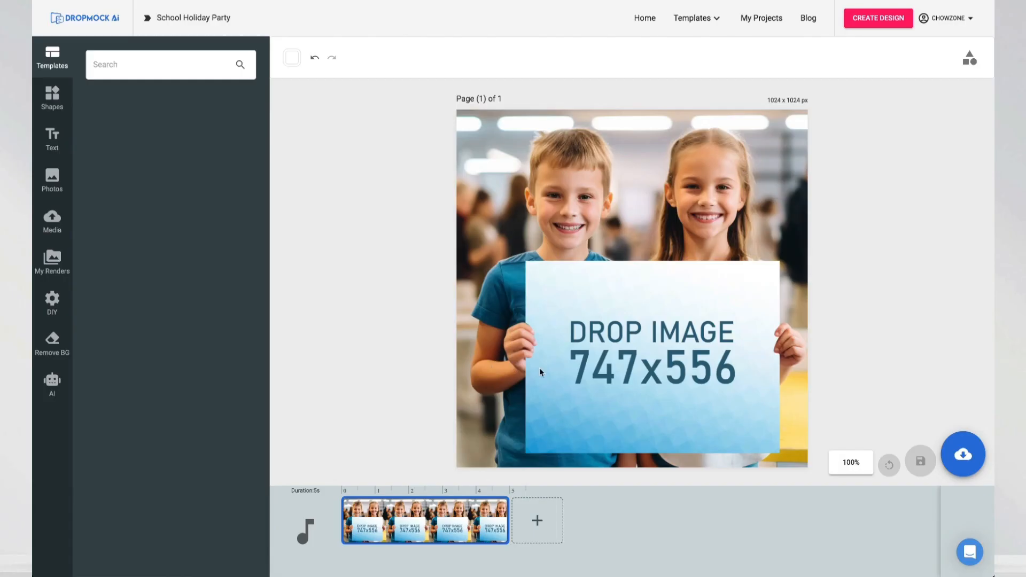
Step: Replace the 747x556 sign placeholder with the saved Holiday Party render and download the mockup as a JPG image
left_click(591, 359)
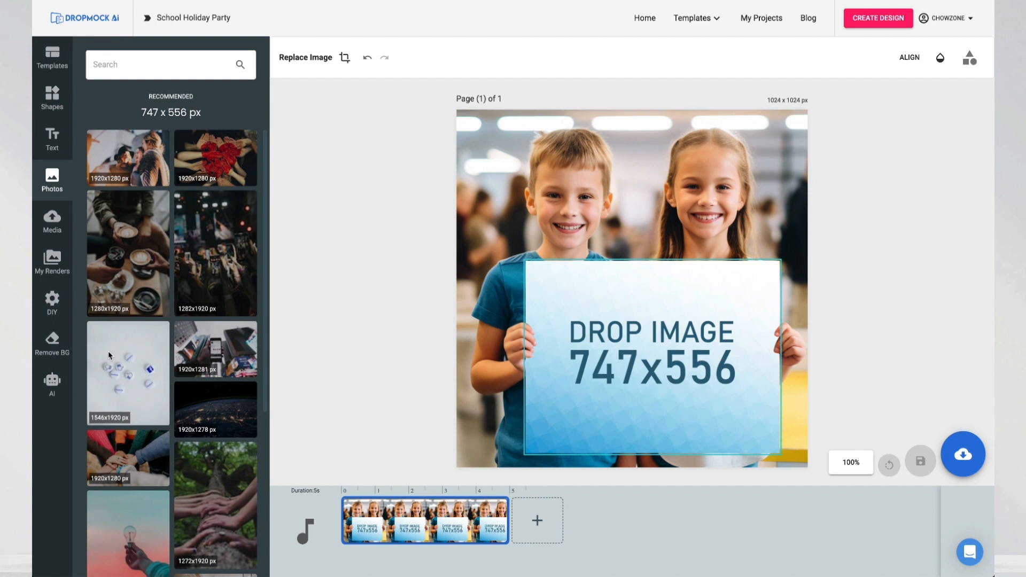
left_click(56, 266)
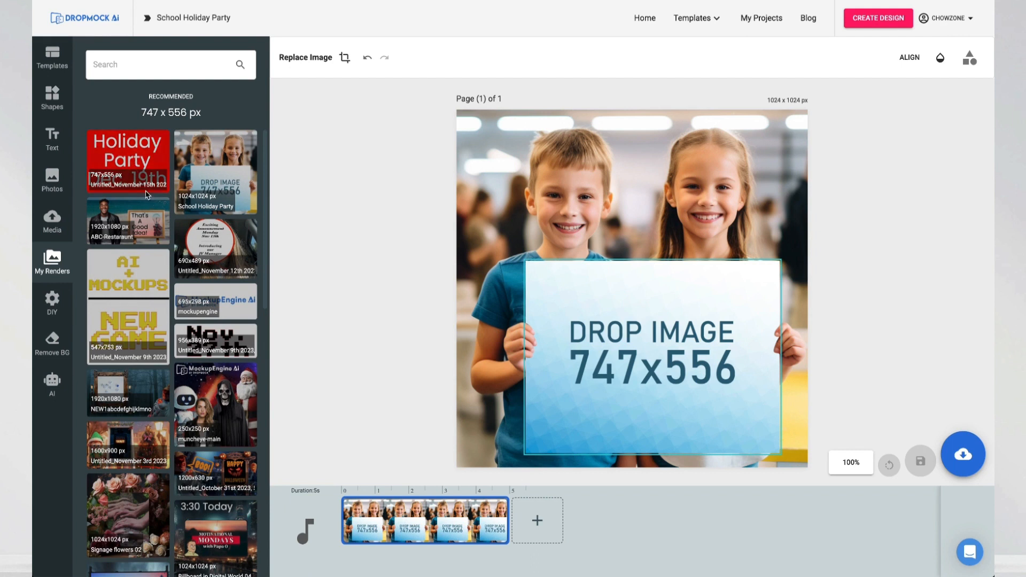
left_click(131, 158)
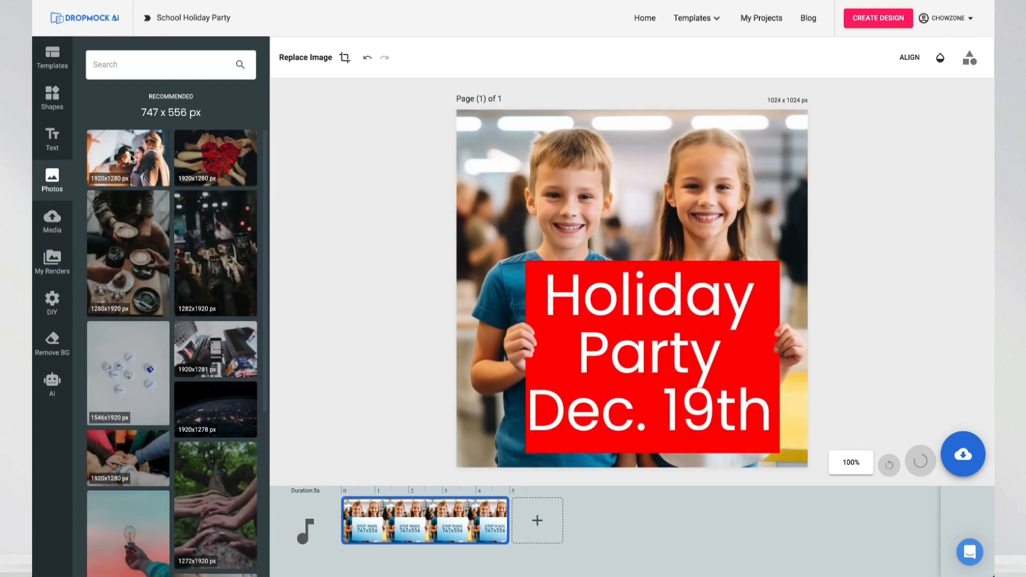
left_click(963, 455)
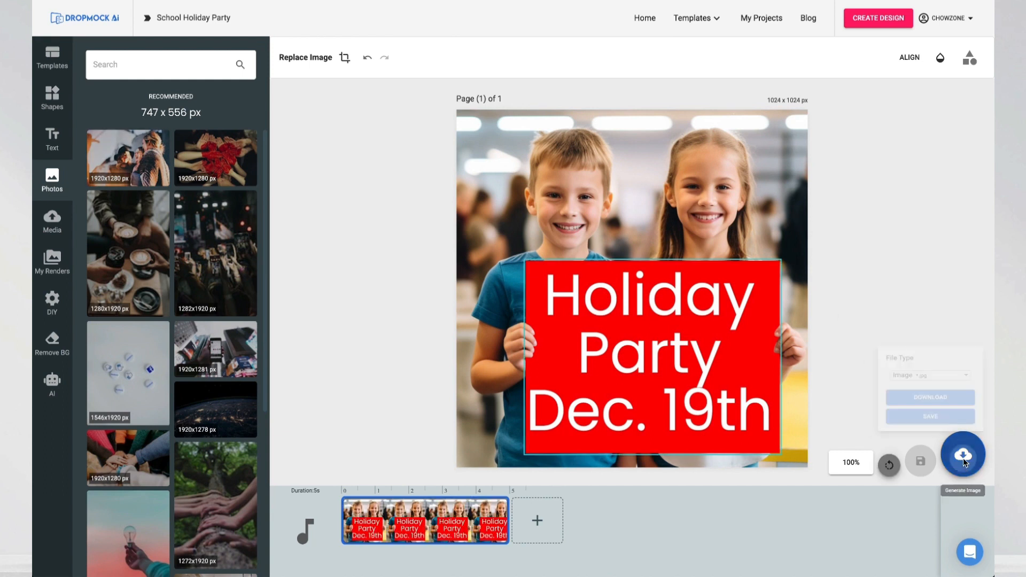
left_click(930, 388)
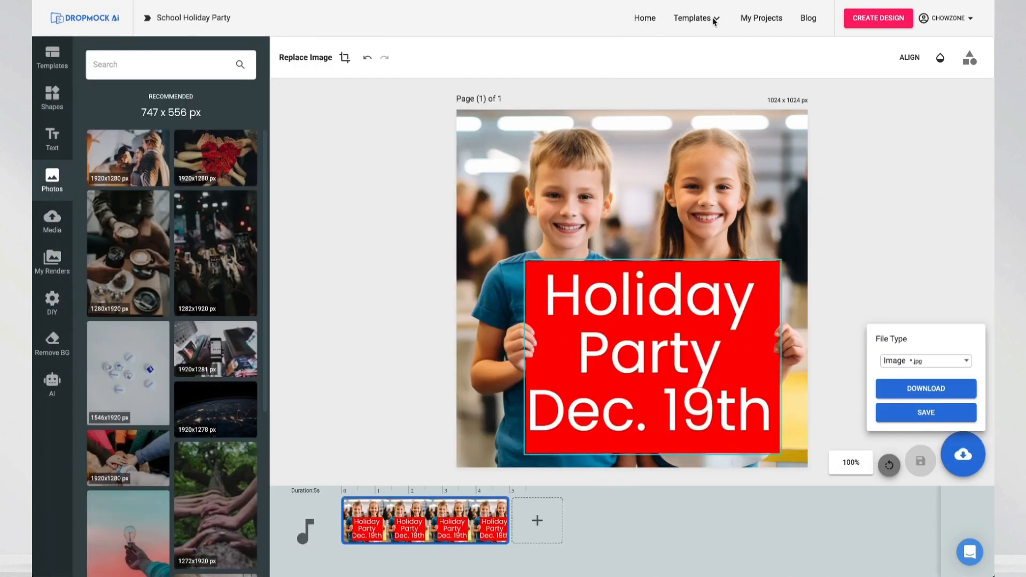
Step: Filter all templates to Video and open the Christmas Penguin template for customizing under the project name Cold Hard Deals
left_click(718, 19)
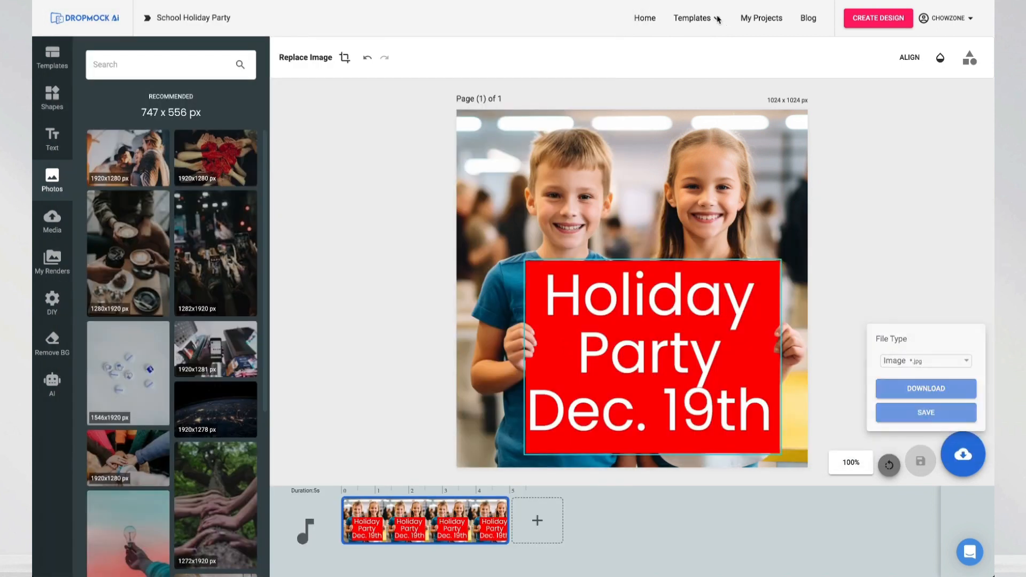
left_click(716, 25)
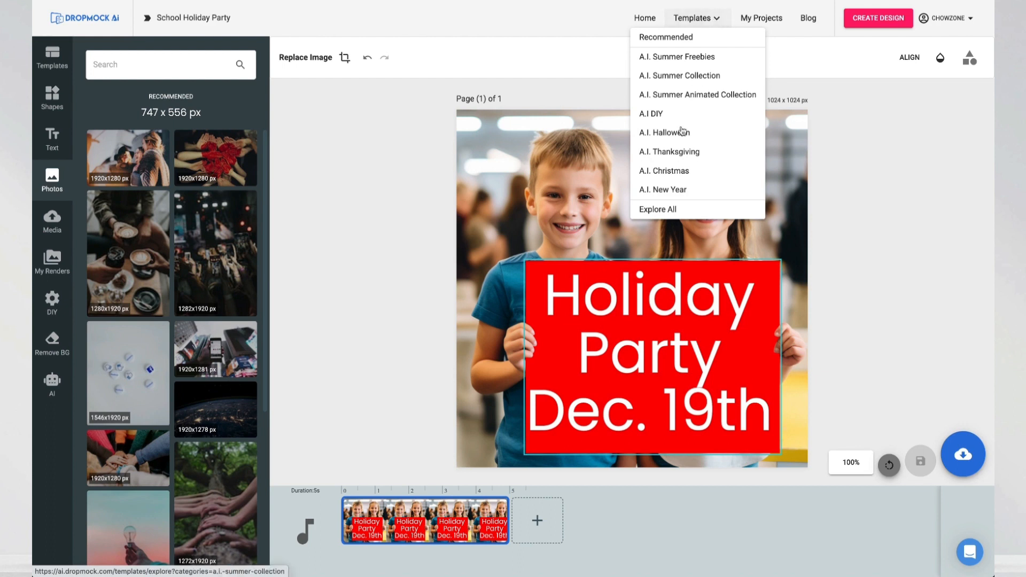
left_click(671, 207)
scroll(245, 189, "down", 2)
scroll(244, 189, "up", 5)
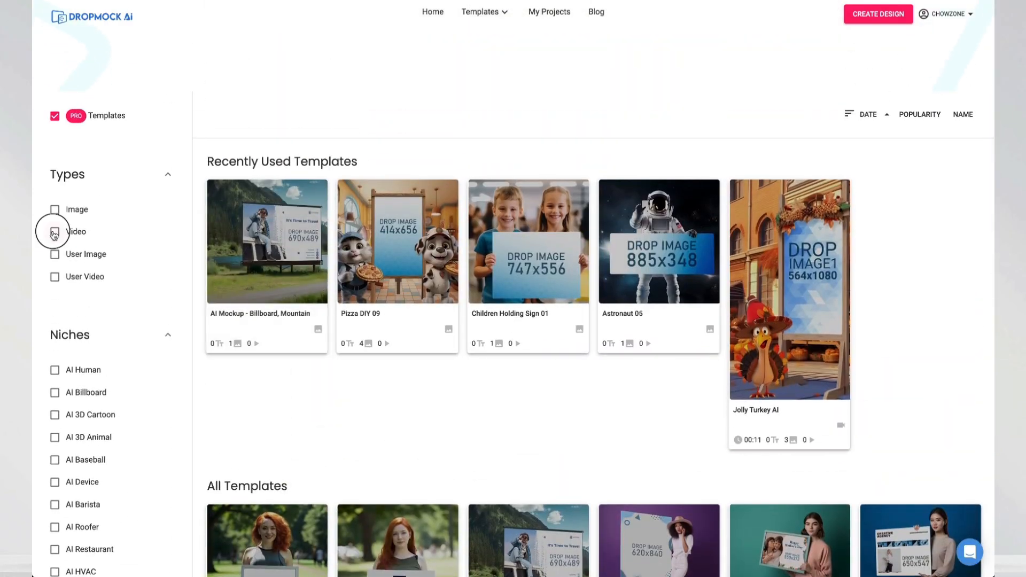
left_click(56, 232)
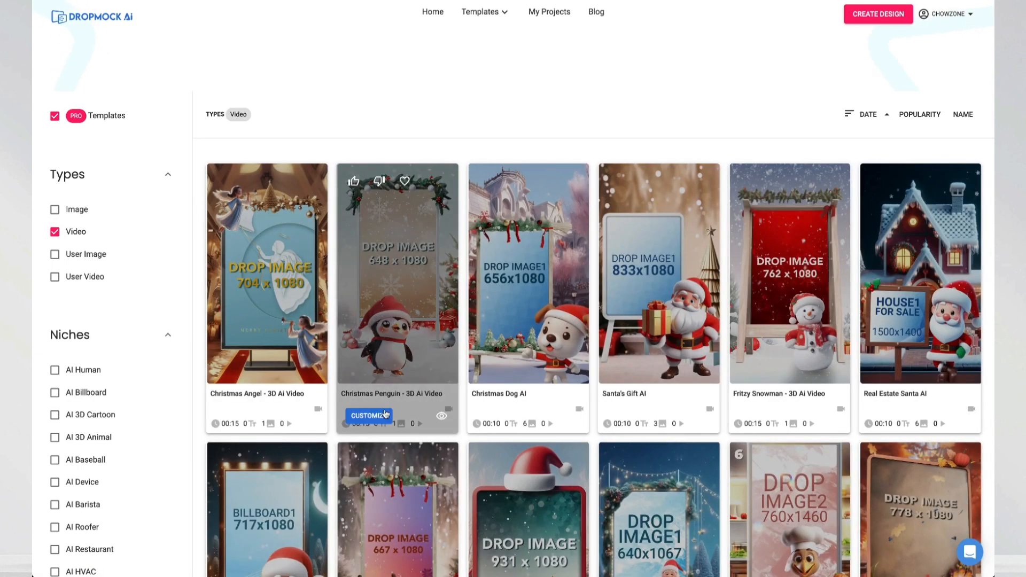
left_click(385, 414)
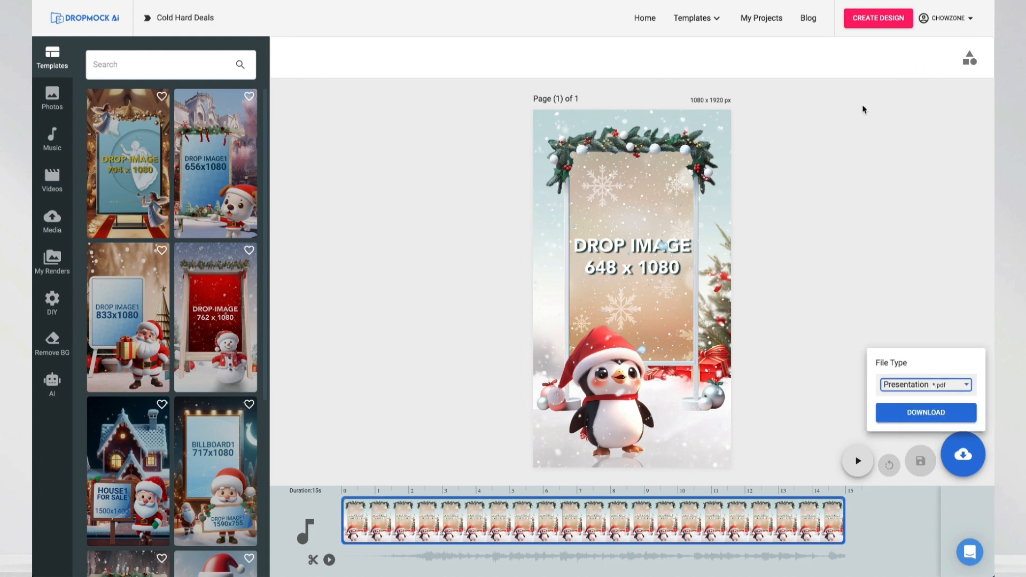
Step: Create a custom design 648 wide and 1080 high
left_click(882, 19)
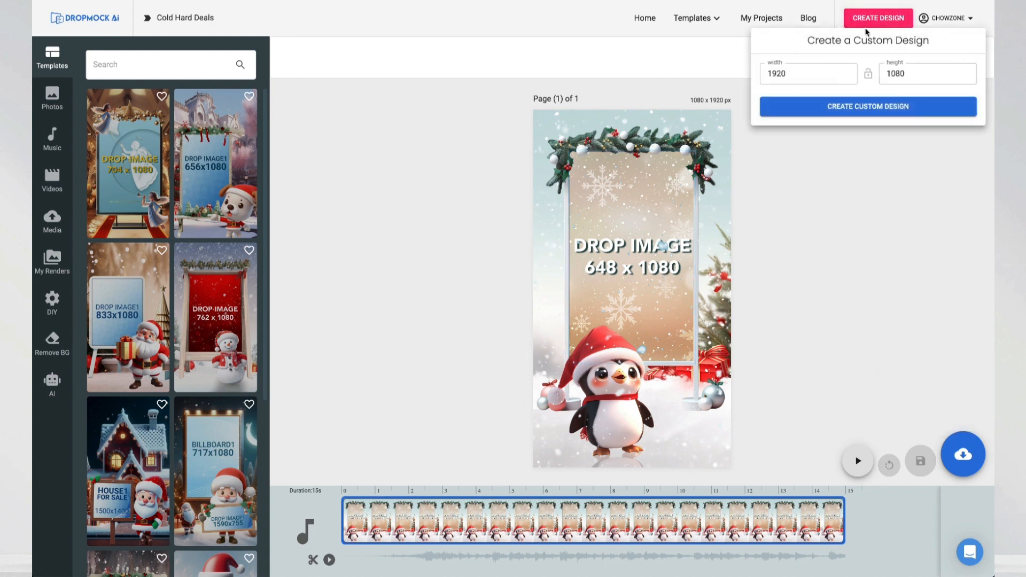
double_click(797, 68)
type("648")
key("Tab")
type("1080")
left_click(849, 106)
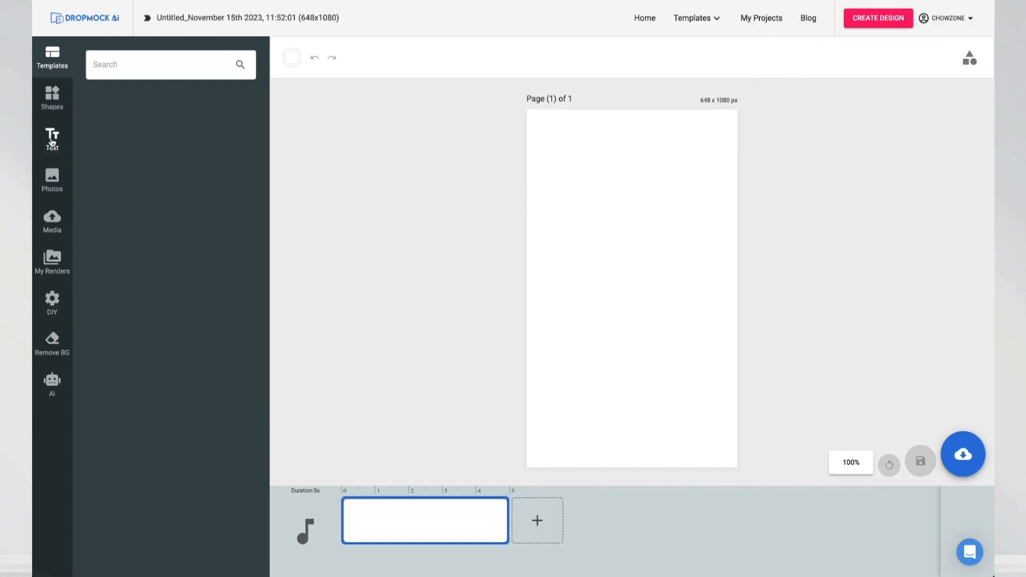
Step: Add the heading "Cold Hard Deal$" on three lines and set its color to pure red #ff0000
left_click(52, 142)
type("Cold Hard Deal$")
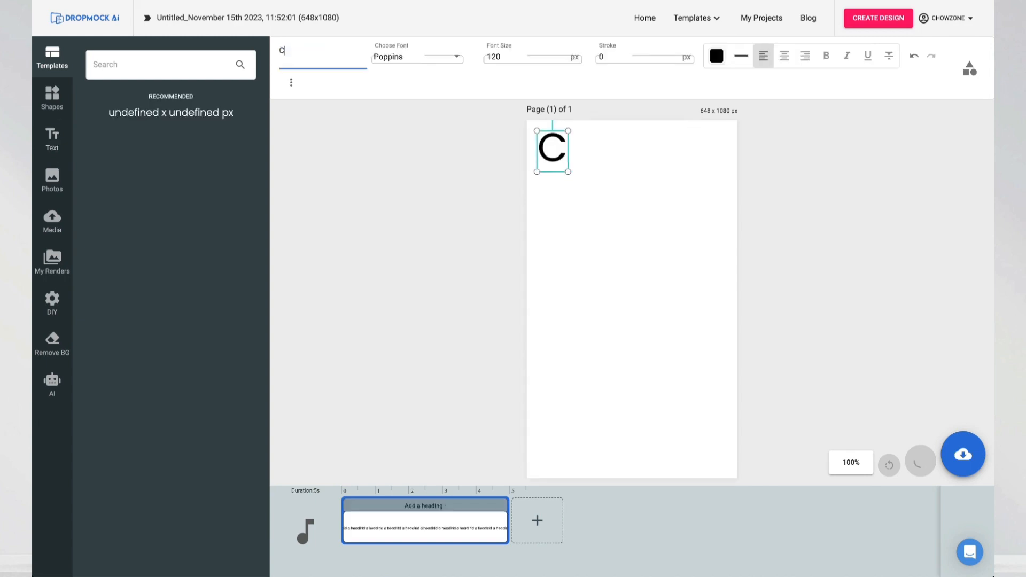
left_click(717, 57)
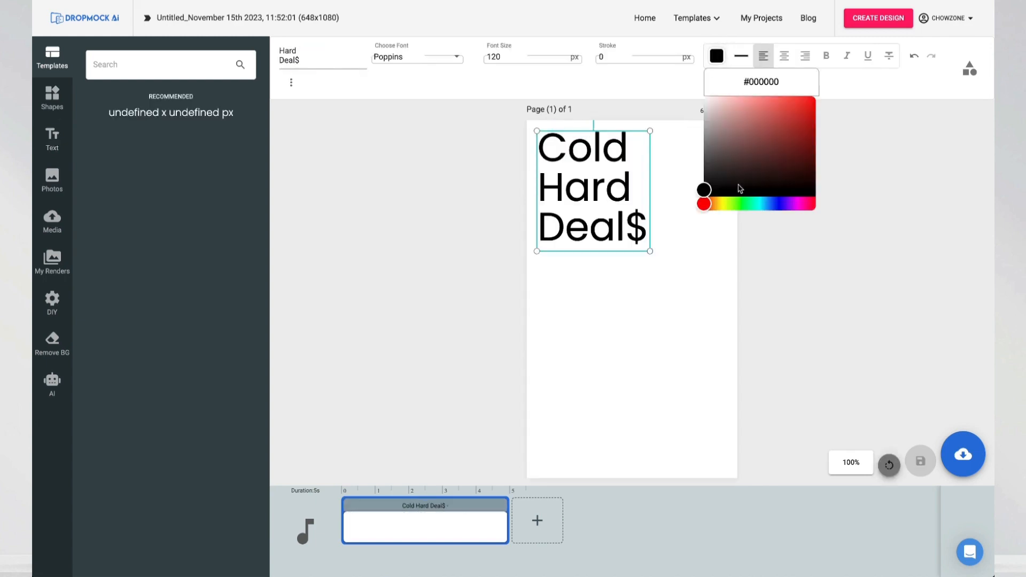
left_click(817, 96)
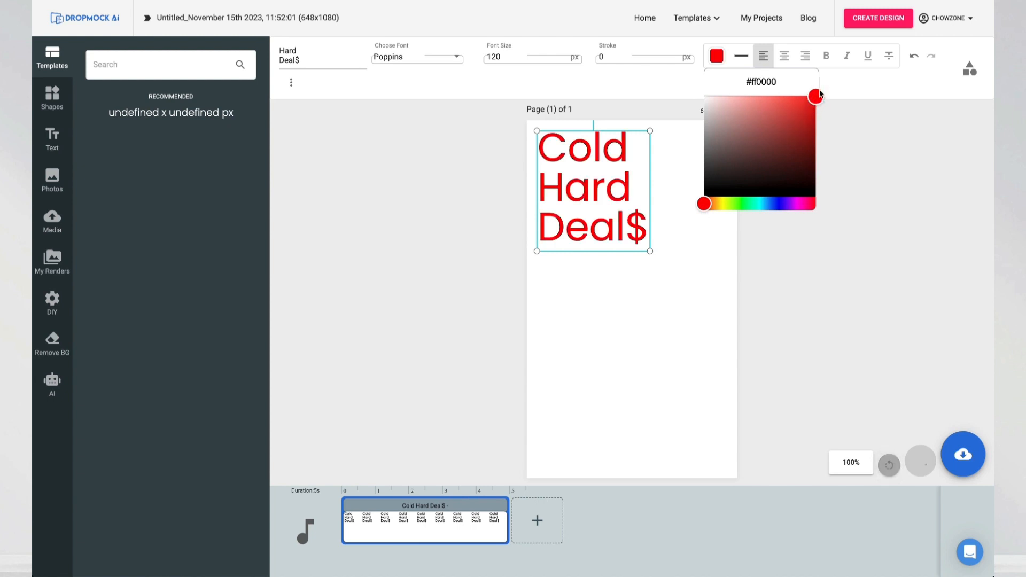
Step: Centre-align the Cold Hard Deal$ heading and enlarge it to fill most of the page's width in the upper half
left_click(784, 57)
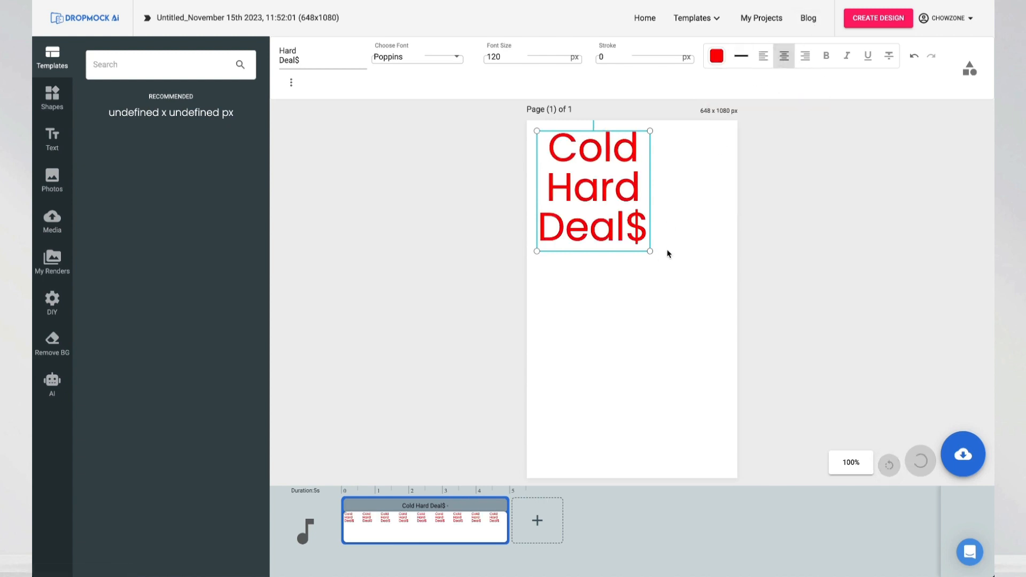
left_click_drag(650, 252, 711, 290)
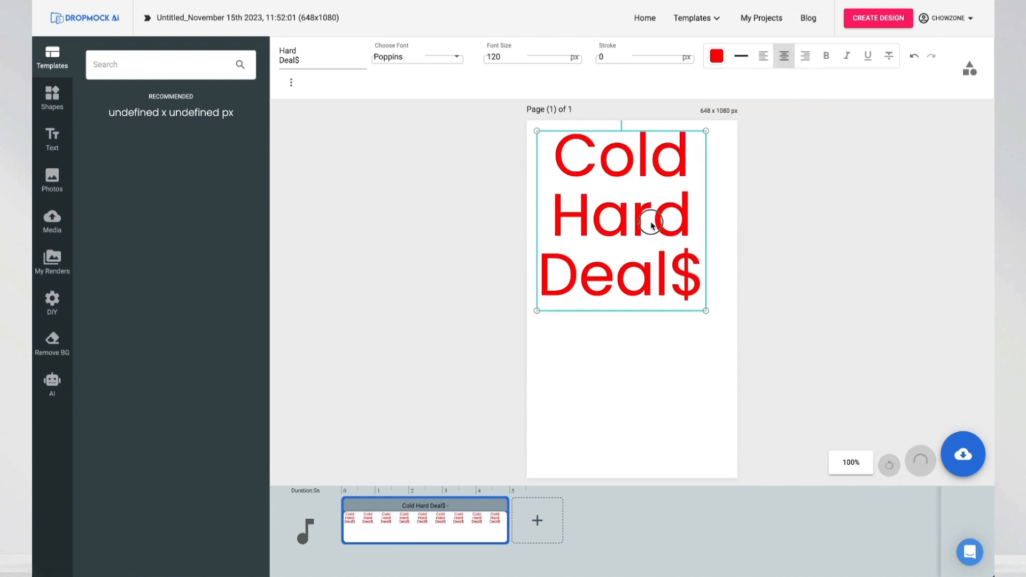
left_click(465, 273)
Step: Add a square shape stretched across the page's lower half, below the heading, and color it pure red
left_click(67, 105)
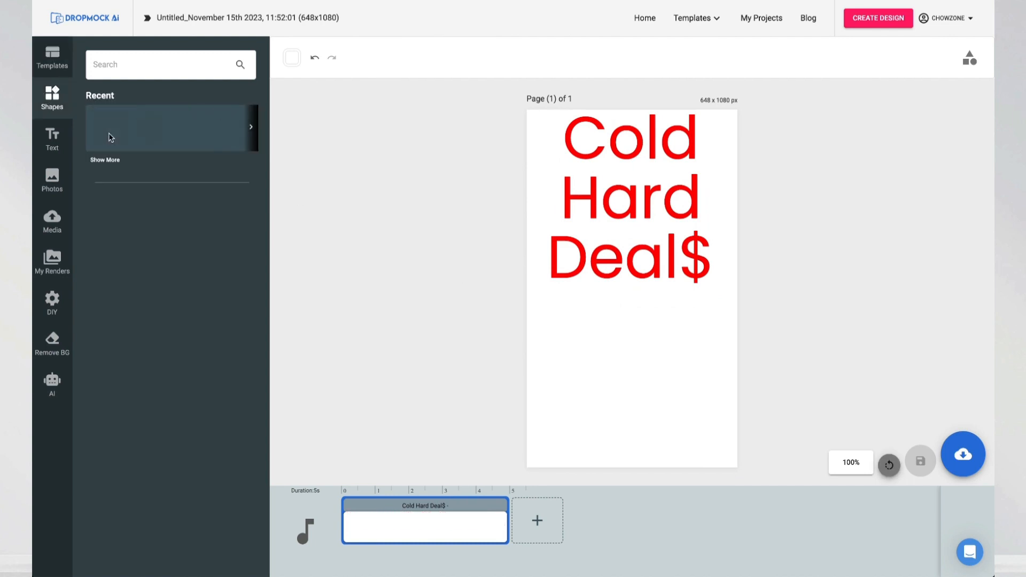
left_click(108, 128)
left_click_drag(558, 210, 538, 237)
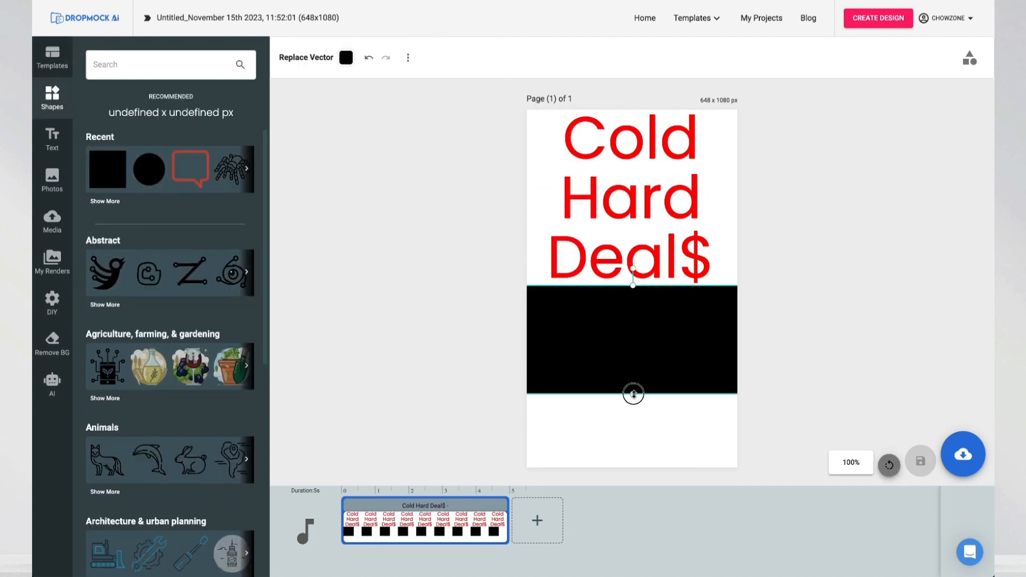
left_click_drag(633, 394, 636, 501)
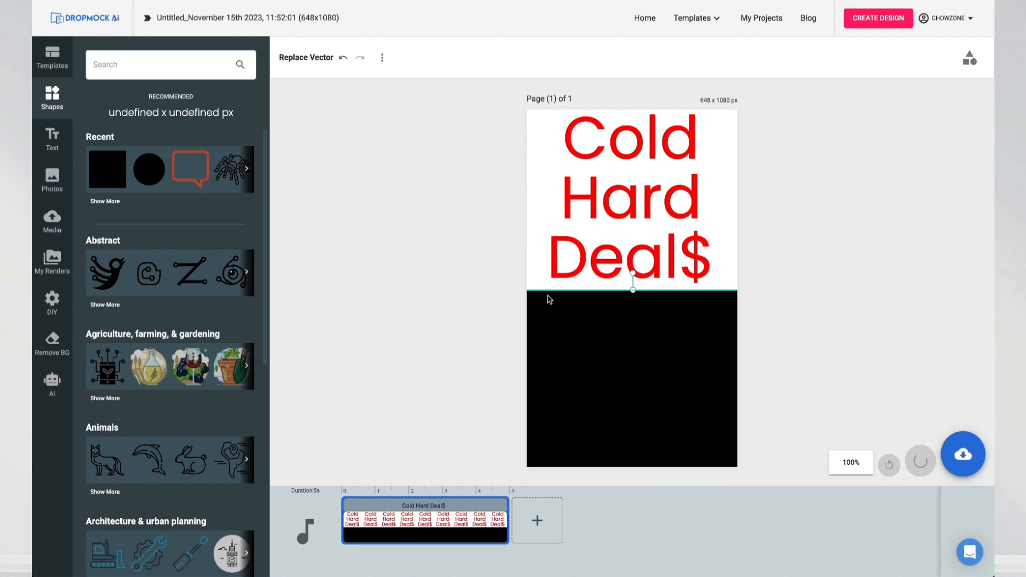
left_click(346, 57)
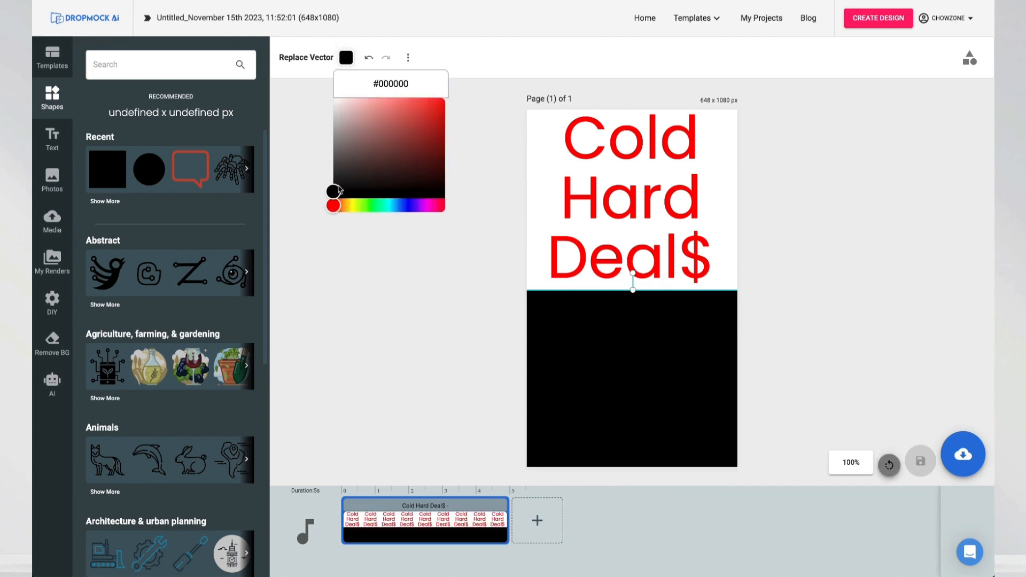
left_click_drag(338, 197, 452, 95)
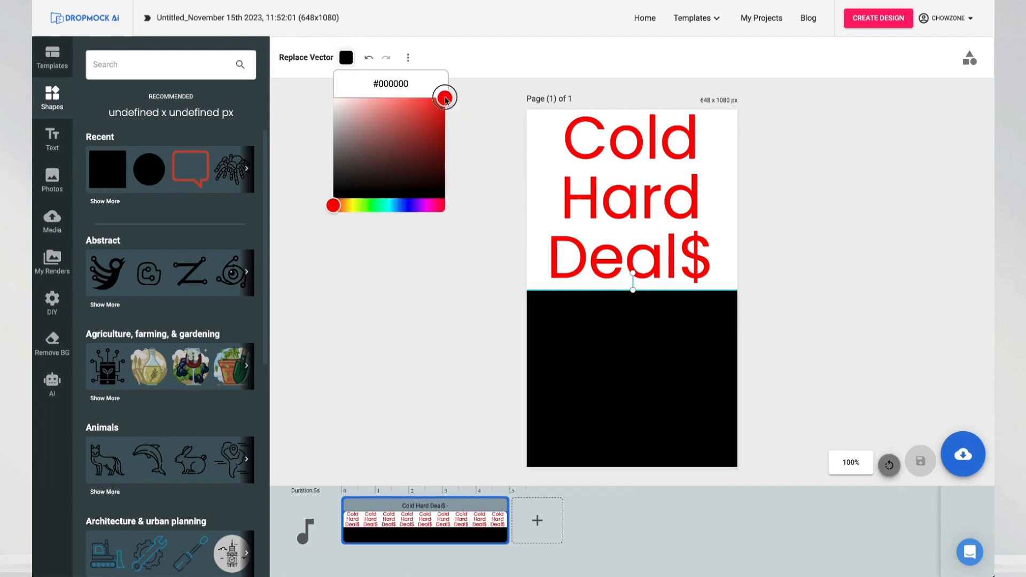
left_click(463, 324)
Step: Add the heading "Buy One Get One FREE" on three lines over the red block and name the design "Bogo-Cold Hard Deals"
left_click(56, 147)
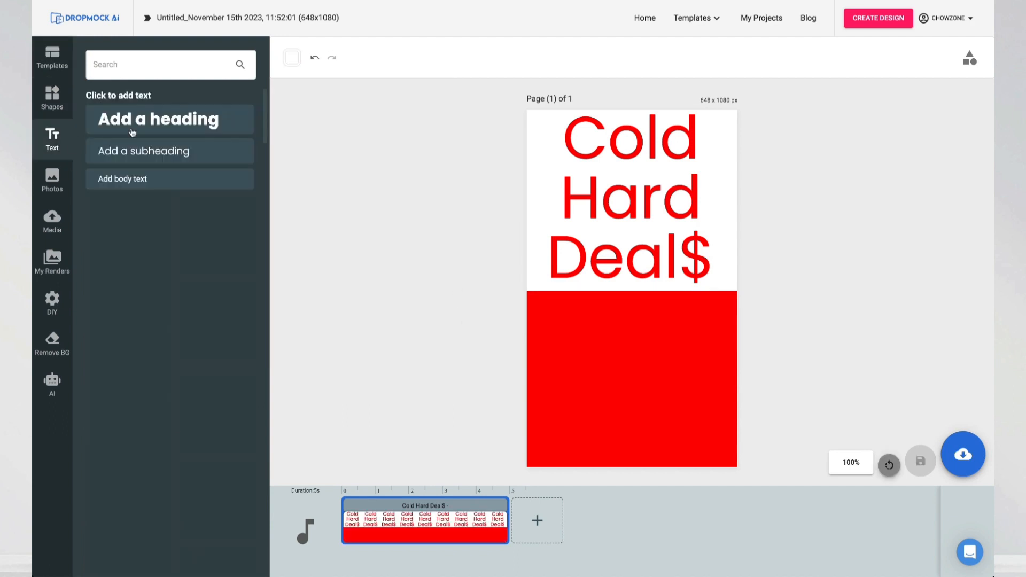
left_click(134, 123)
type("Buy One Get One FREE")
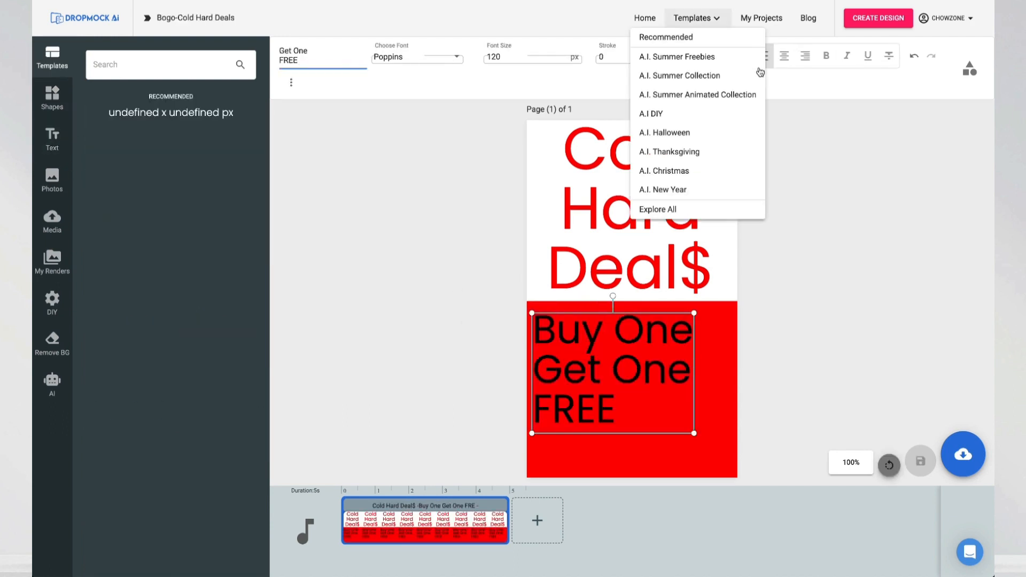
Step: Centre-align the Buy One Get One FREE text and set its color to white
left_click(784, 56)
left_click(717, 55)
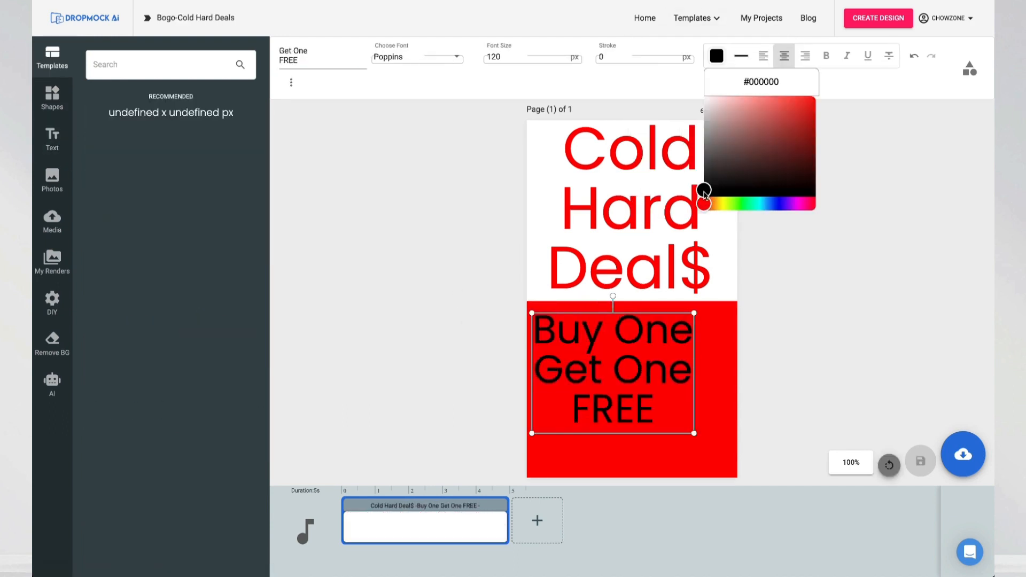
left_click(705, 98)
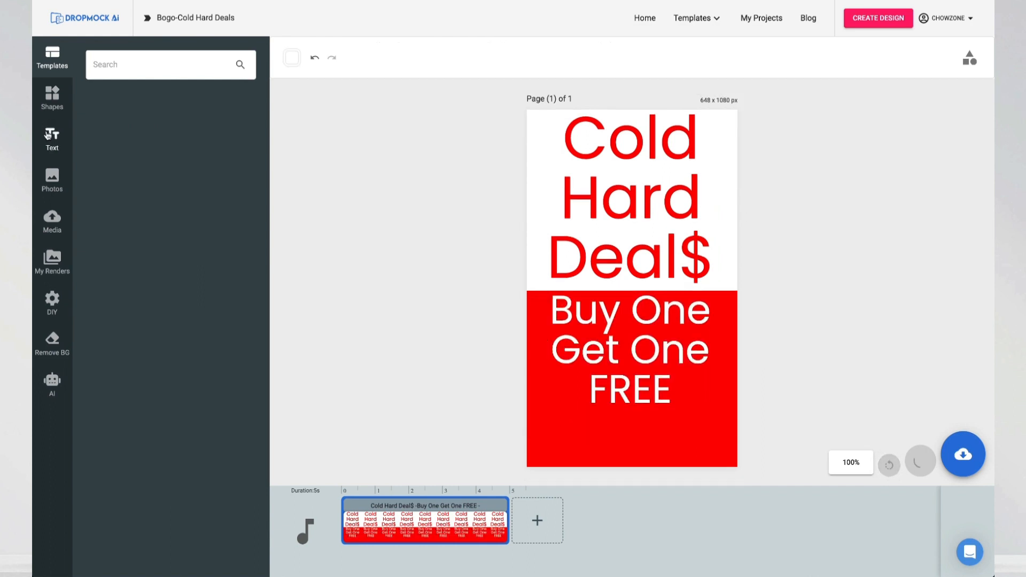
Step: Add a white "Dec. 19th" heading below the Buy One Get One FREE text on the red block
left_click(52, 135)
left_click(158, 119)
left_click_drag(592, 311, 613, 444)
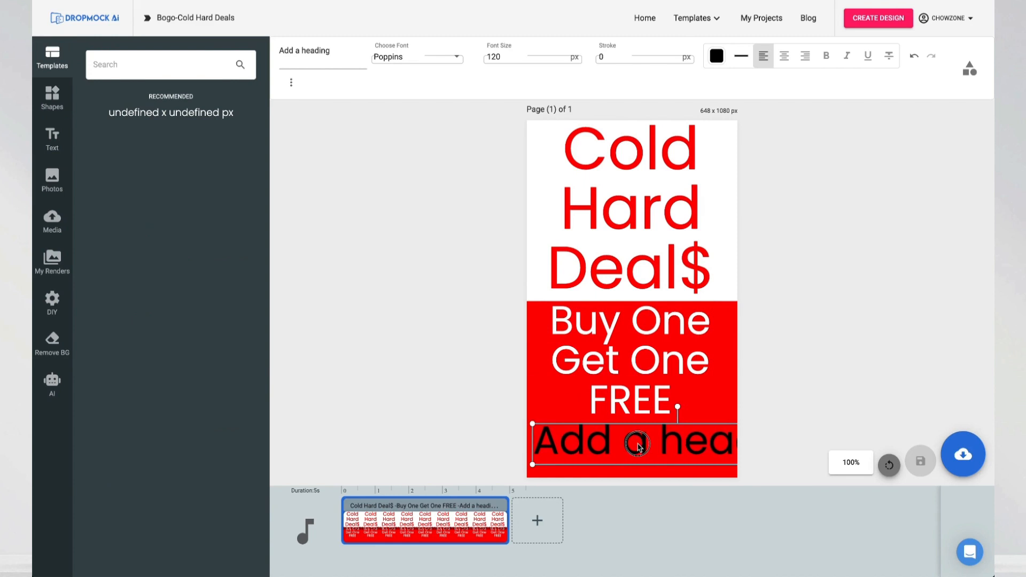
triple_click(322, 51)
type("Dec. 19th")
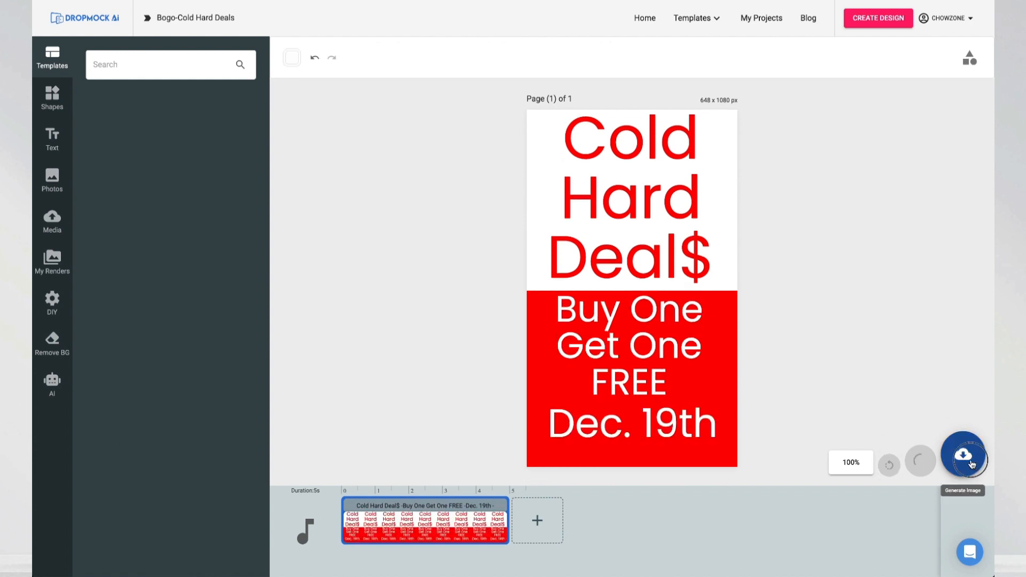
Step: Save the finished Bogo-Cold Hard Deals design as an image
left_click(964, 455)
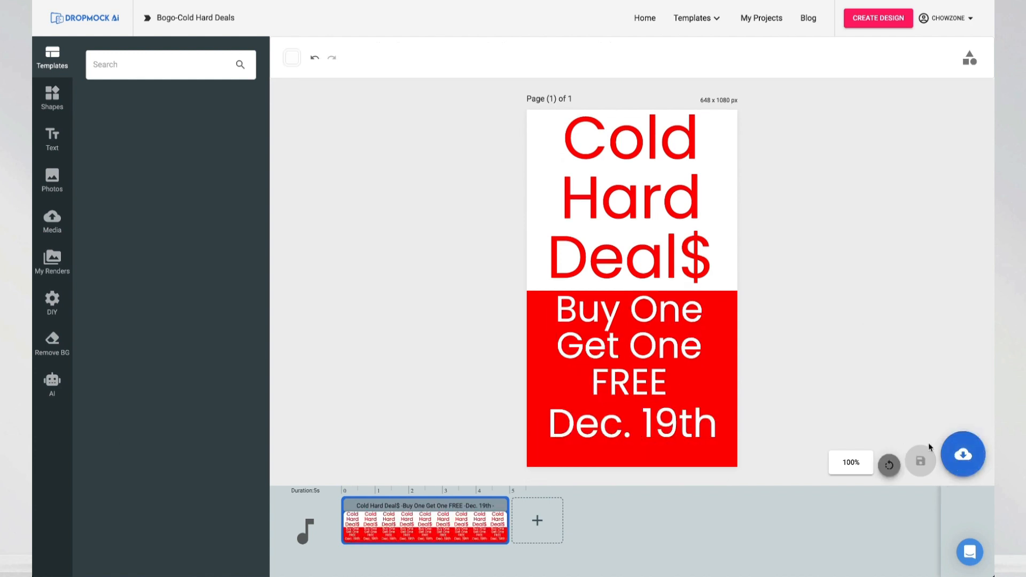
left_click(963, 457)
left_click(939, 416)
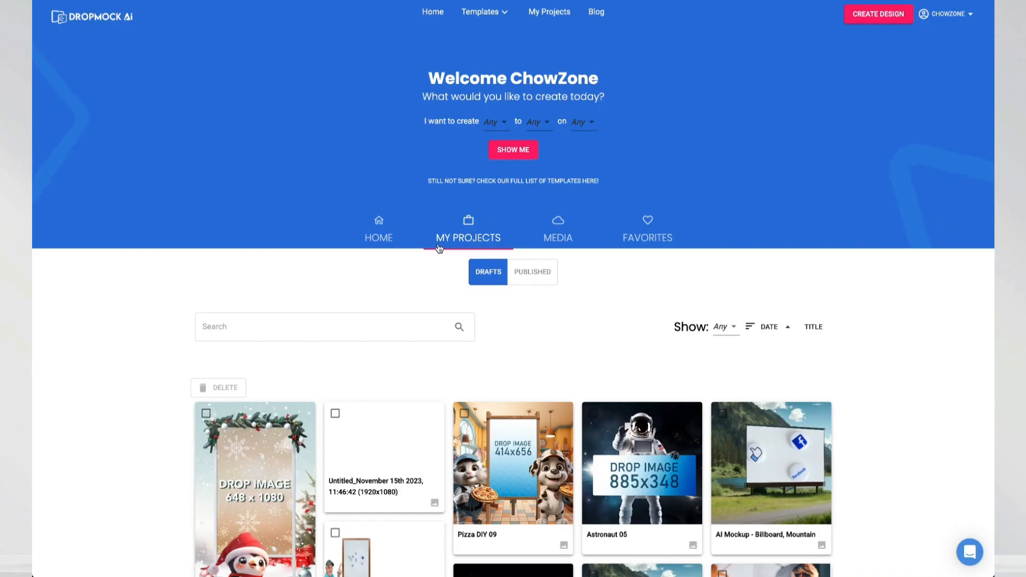
Step: Open the Christmas penguin project for editing and replace its 648 x 1080 drop image with the rendered Bogo-Cold Hard Deals graphic
left_click(298, 425)
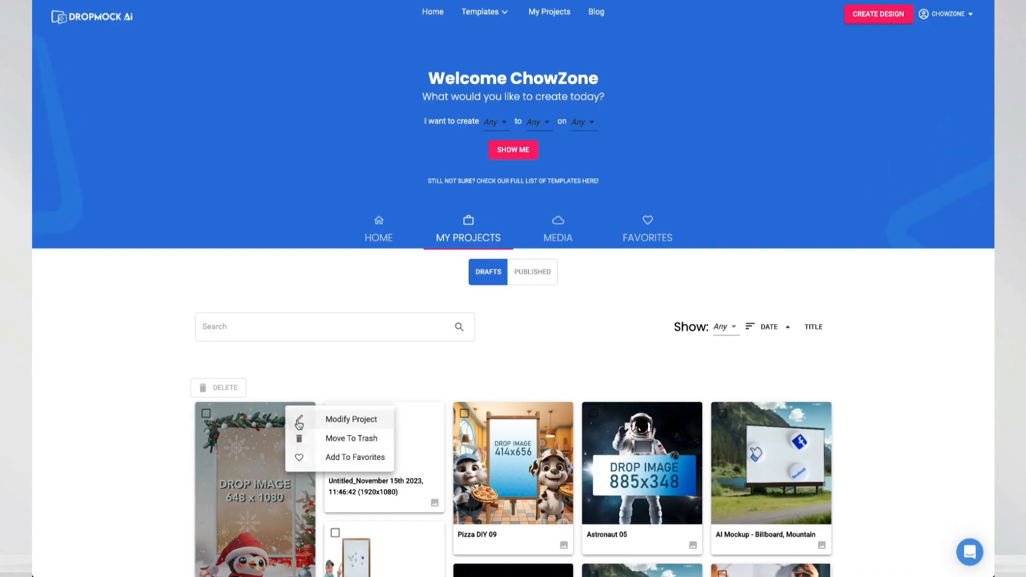
left_click(332, 420)
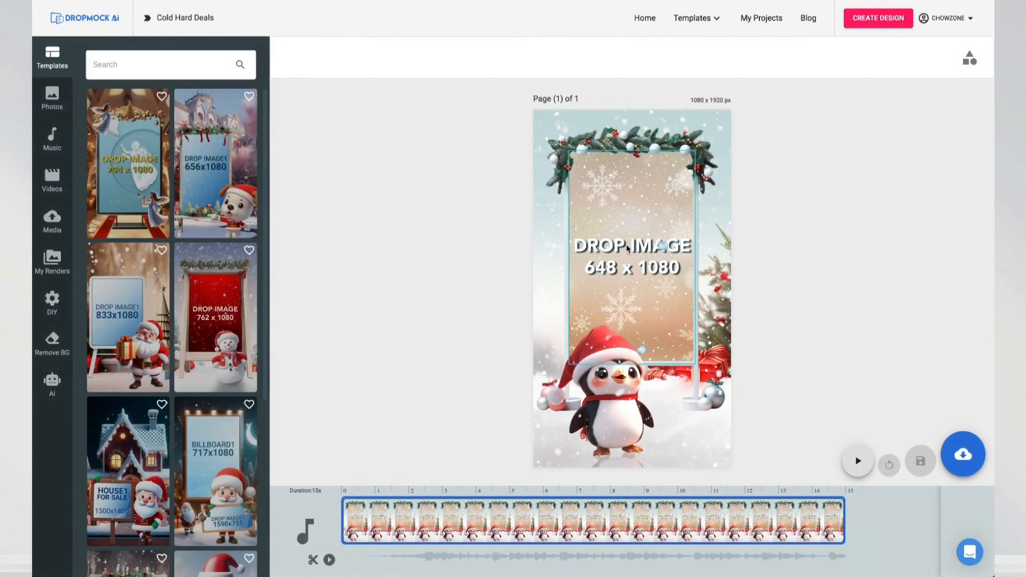
left_click(629, 245)
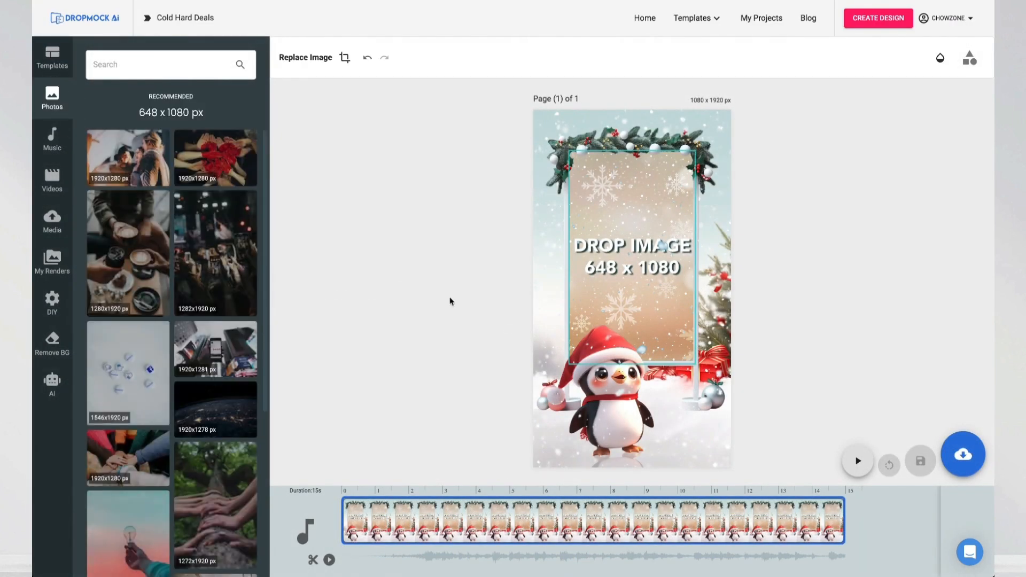
left_click(52, 258)
left_click(126, 164)
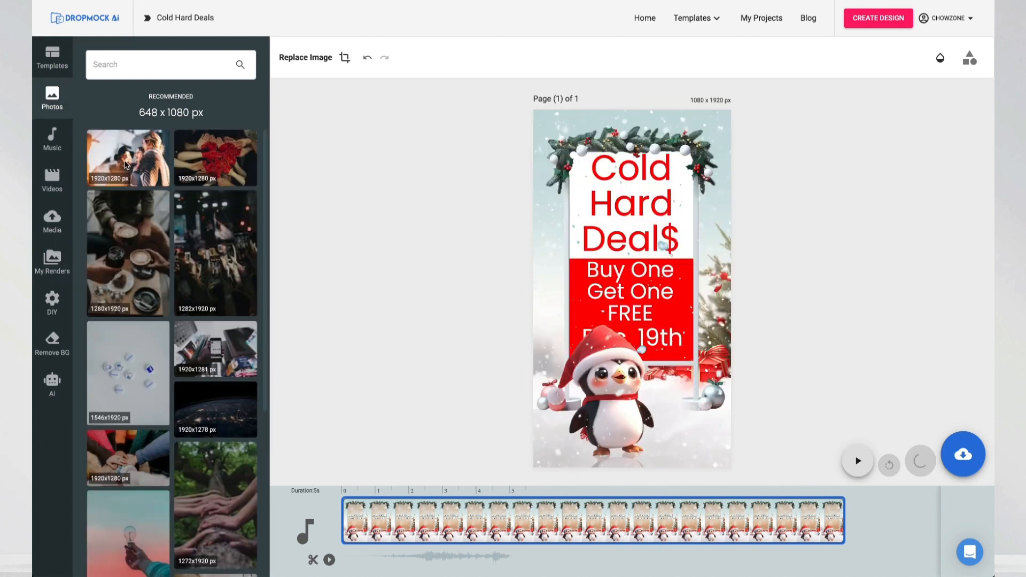
Step: Render and save the Cold Hard Deals mockup as an MP4 video
left_click(966, 459)
left_click(962, 385)
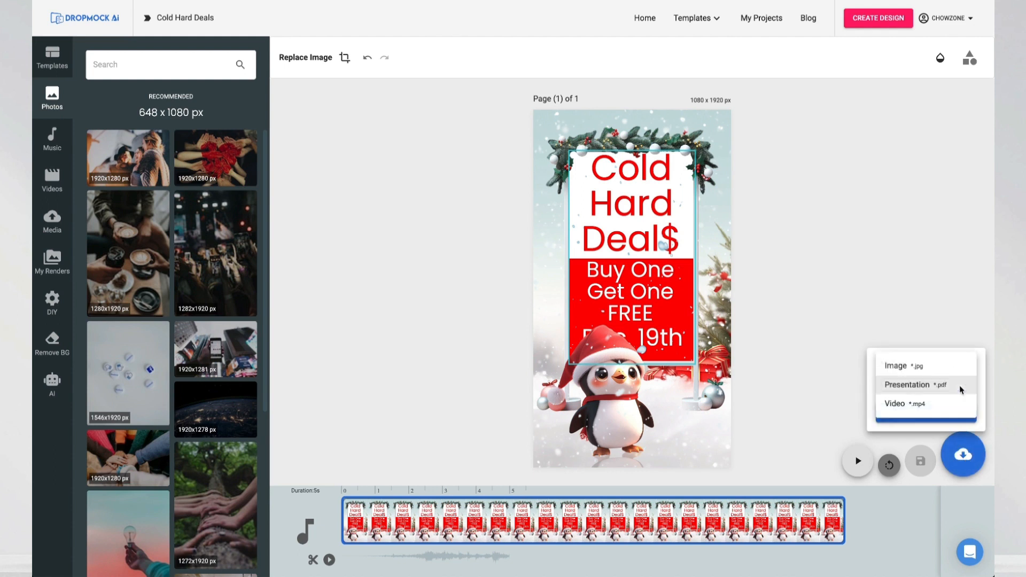
left_click(924, 405)
left_click(925, 413)
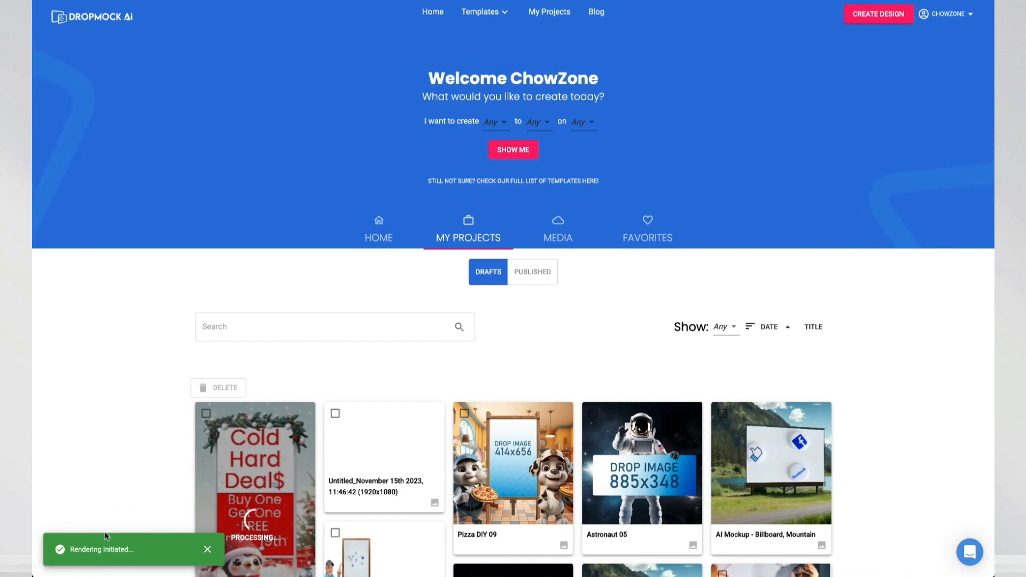
Step: Create a 1920 x 1080 custom design and generate AI images for "white sandy beach with the ocean on a sunny day"
left_click(875, 20)
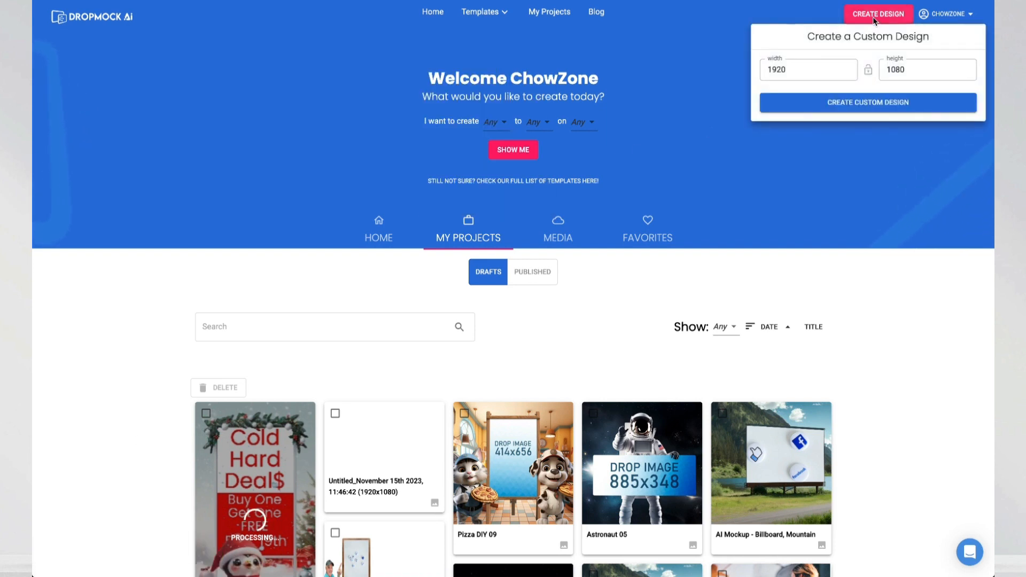
left_click(864, 104)
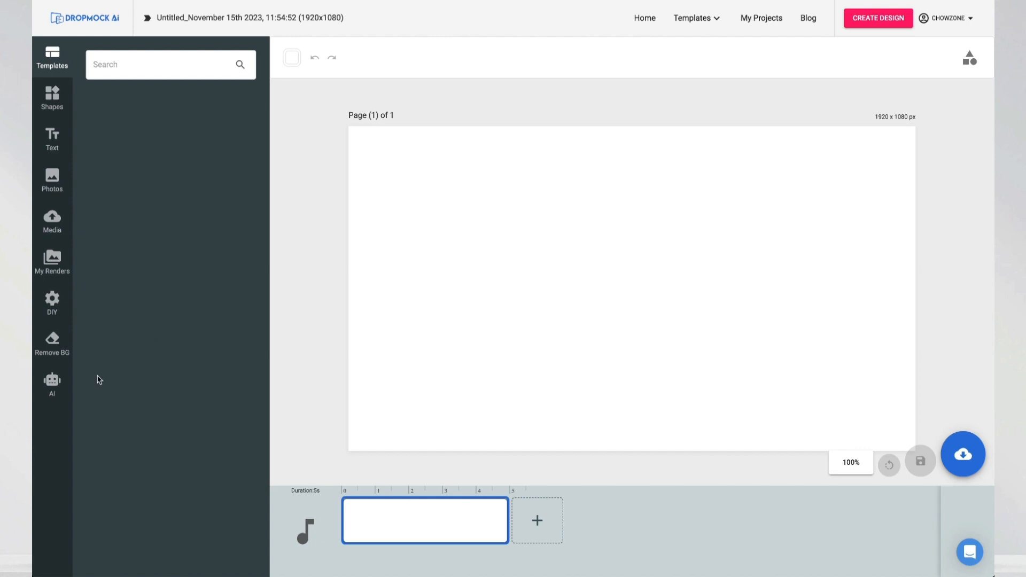
left_click(52, 382)
left_click(112, 71)
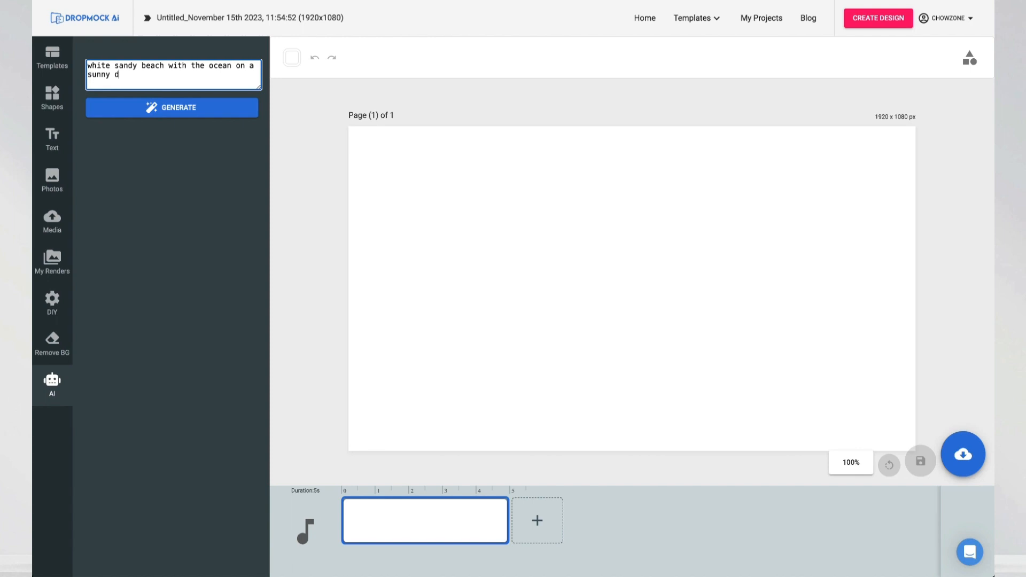
type("ay")
left_click(187, 111)
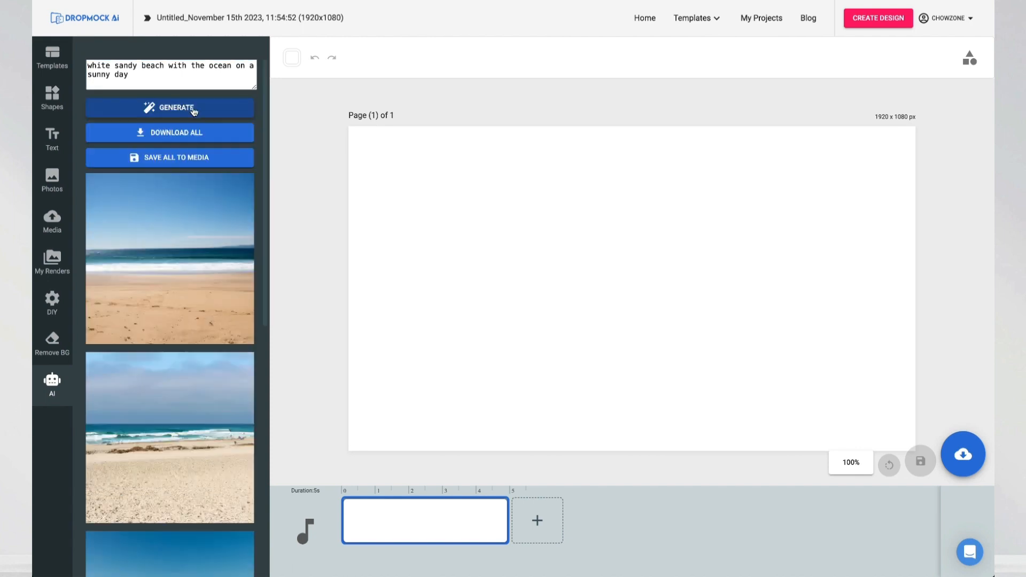
Step: Look through the generated beach images and save all of them to the media library
scroll(215, 163, "down", 10)
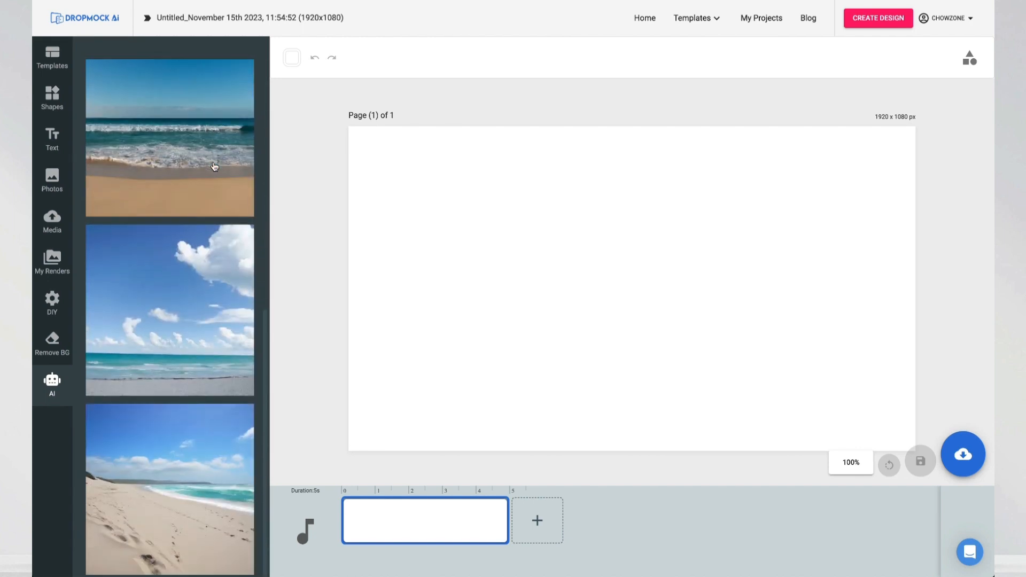
scroll(214, 166, "up", 8)
scroll(214, 166, "up", 2)
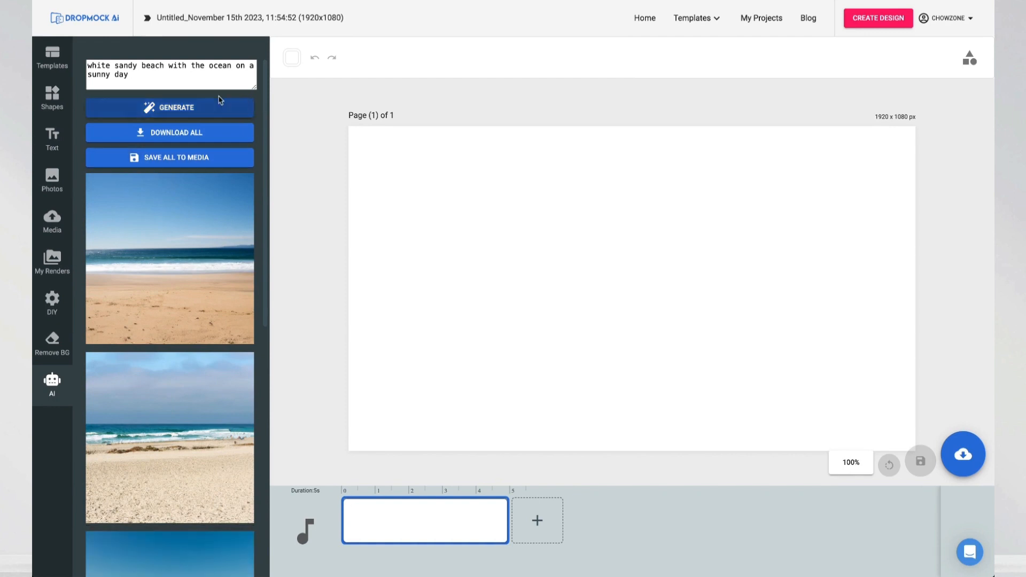
left_click(170, 159)
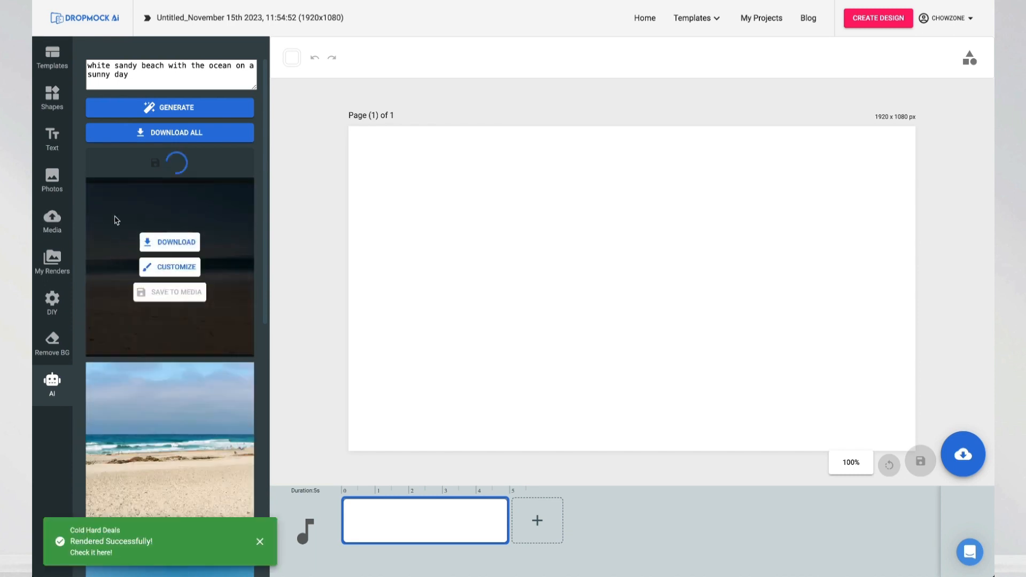
Step: Add the second generated beach image to the page, then move and enlarge it to fill the whole canvas as the background
scroll(123, 240, "down", 3)
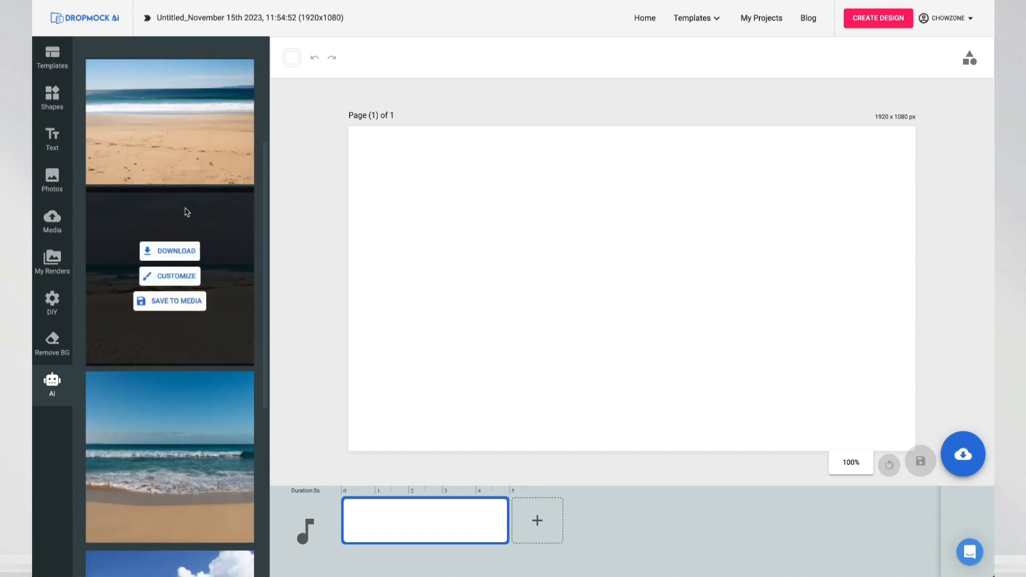
left_click(184, 277)
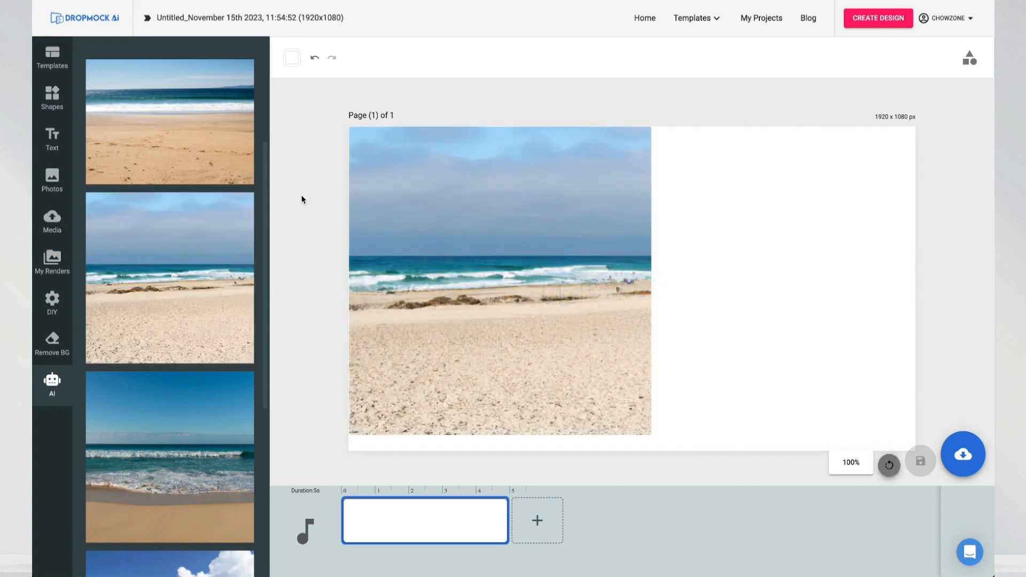
mouse_move(211, 218)
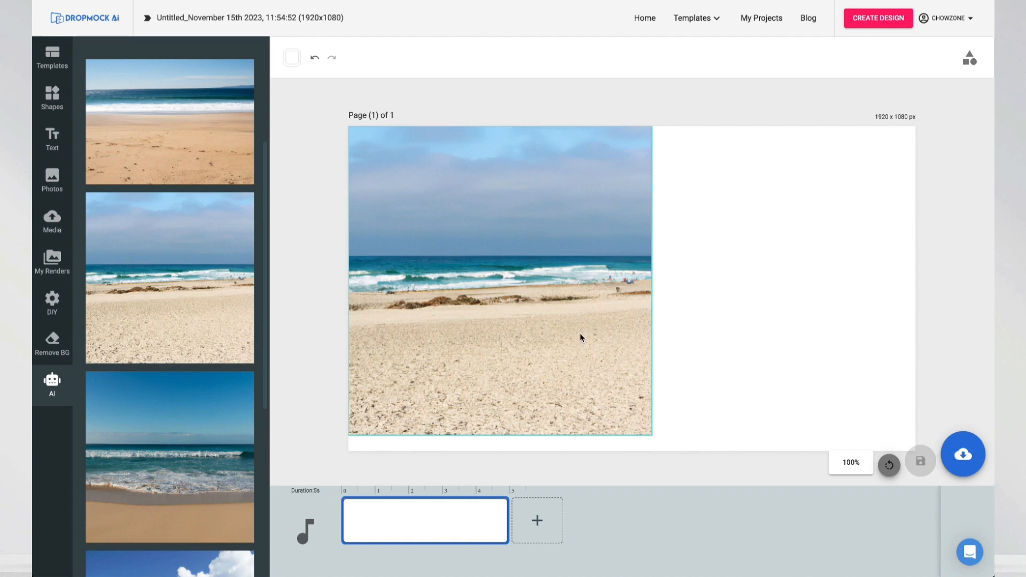
left_click_drag(579, 294, 561, 151)
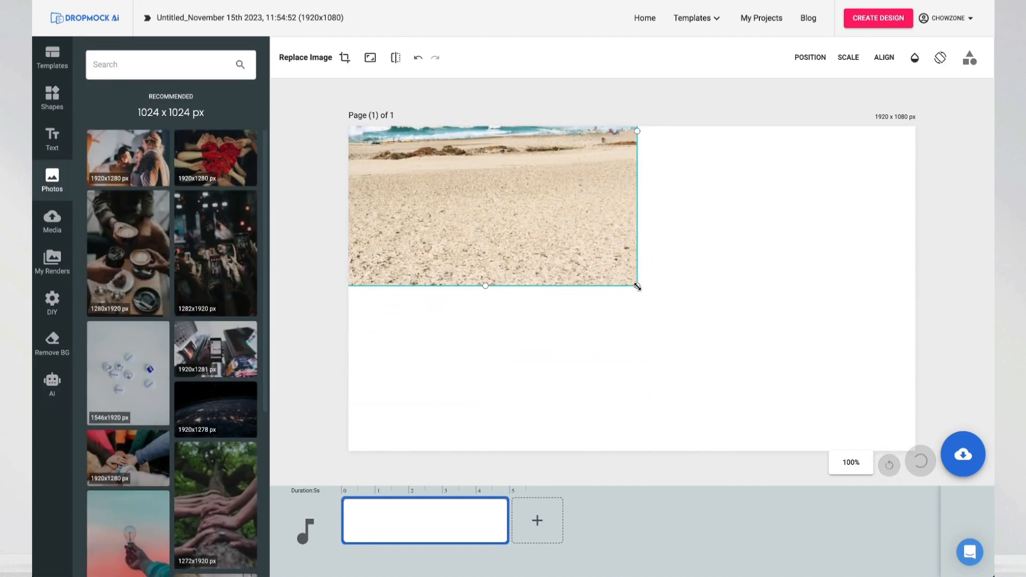
left_click_drag(637, 286, 915, 451)
left_click_drag(948, 574, 954, 576)
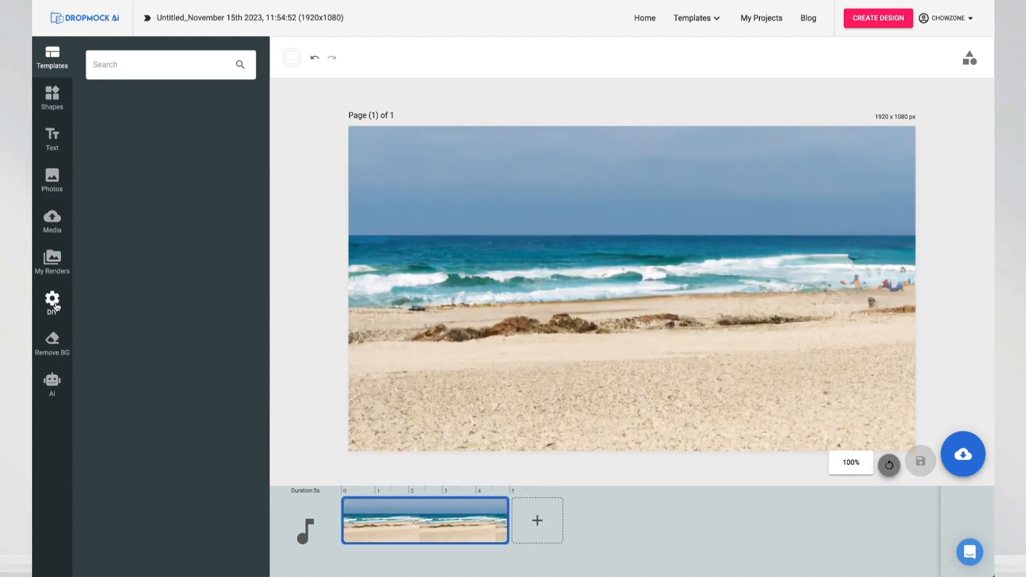
Step: Add the Sign-13_hd.png banner from the DIY library, shrink it slightly and place it on the right side of the beach
left_click(54, 304)
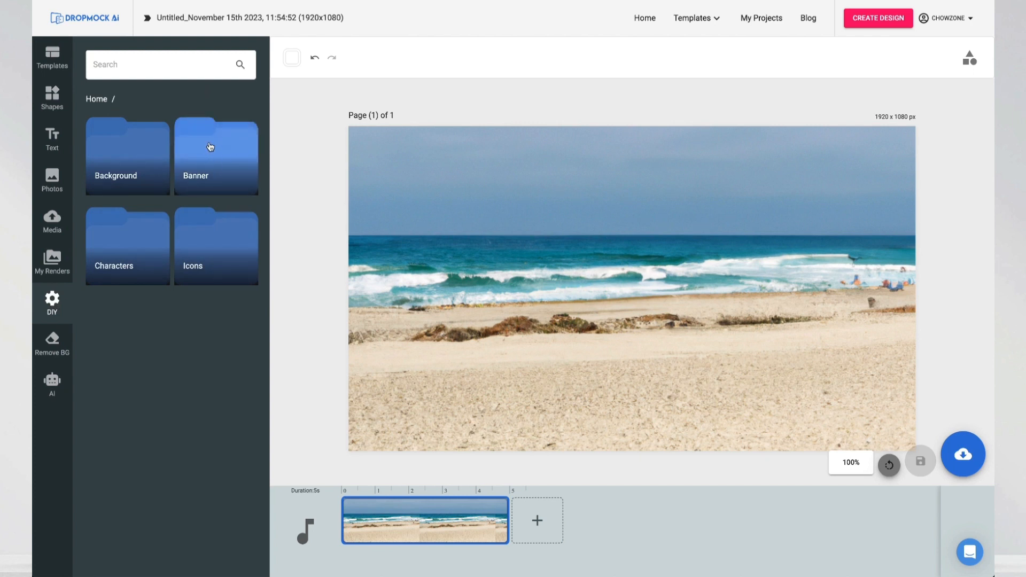
left_click(212, 149)
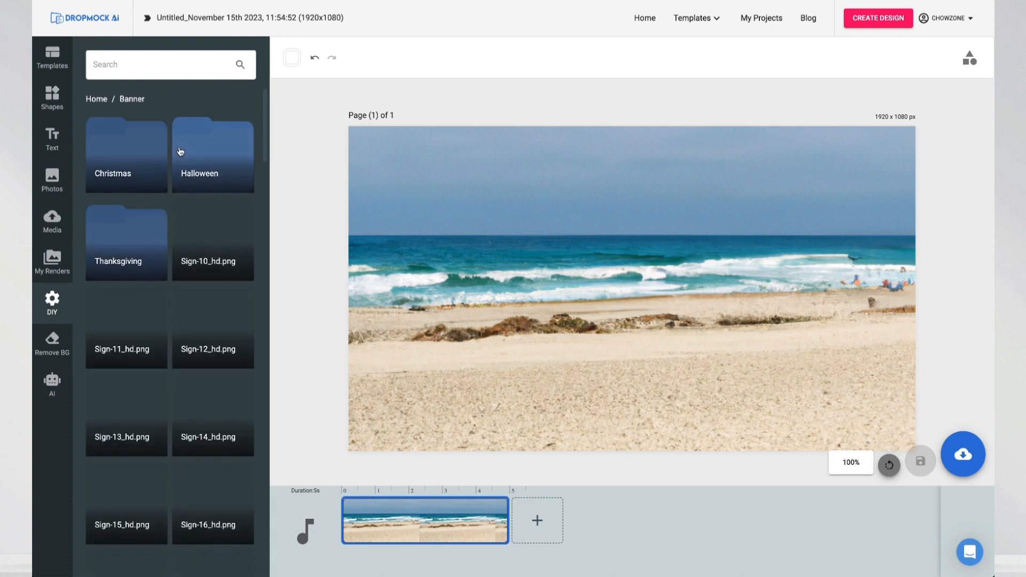
scroll(177, 234, "down", 1)
scroll(177, 237, "down", 2)
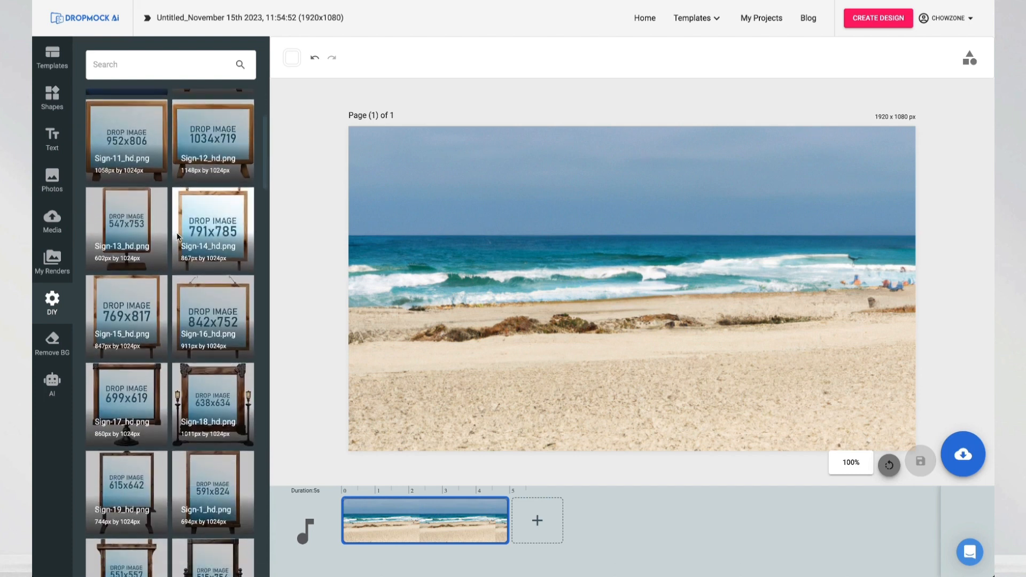
left_click(131, 197)
left_click_drag(453, 218, 676, 214)
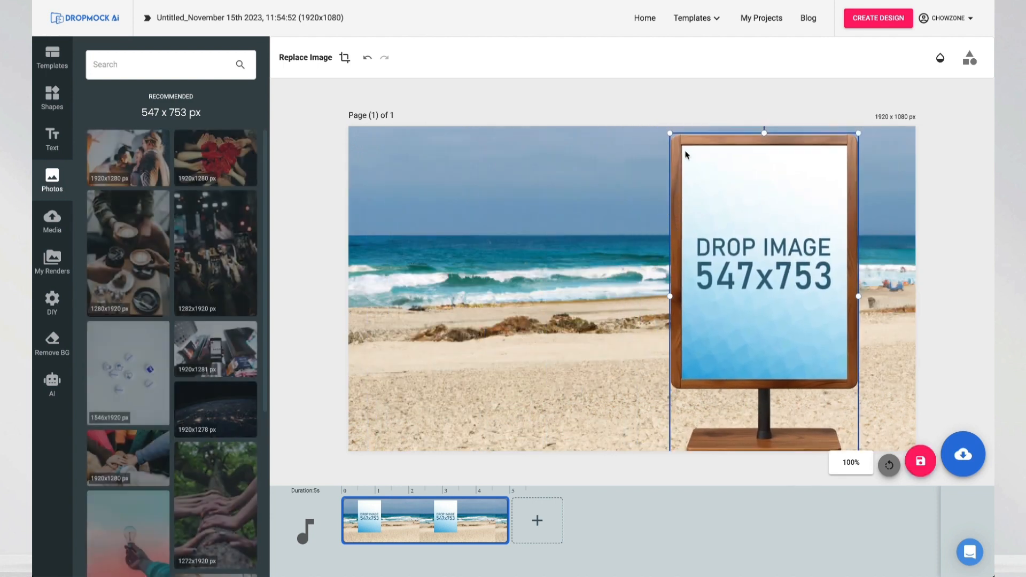
left_click_drag(668, 133, 688, 142)
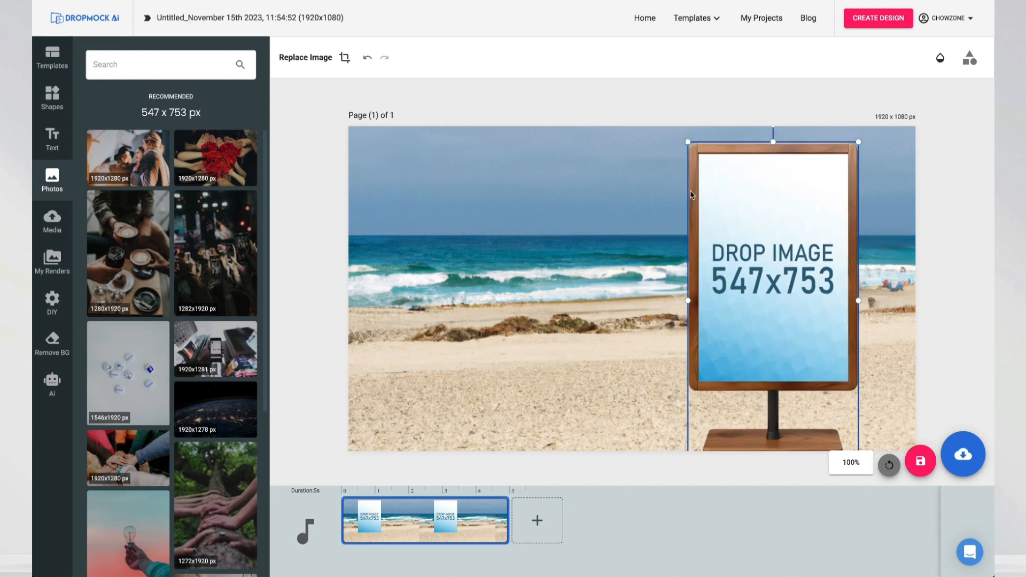
left_click_drag(692, 196, 713, 187)
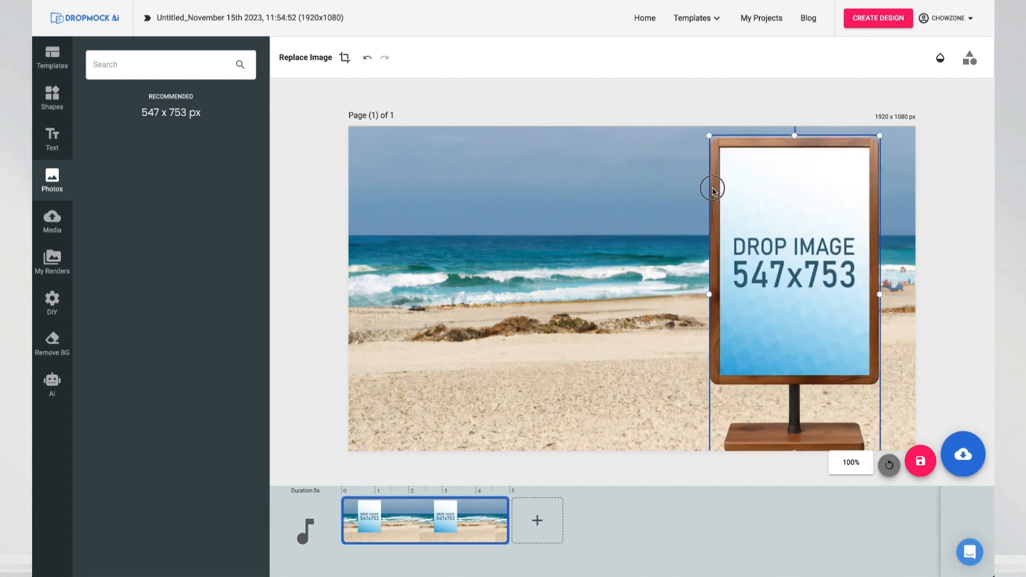
left_click(565, 236)
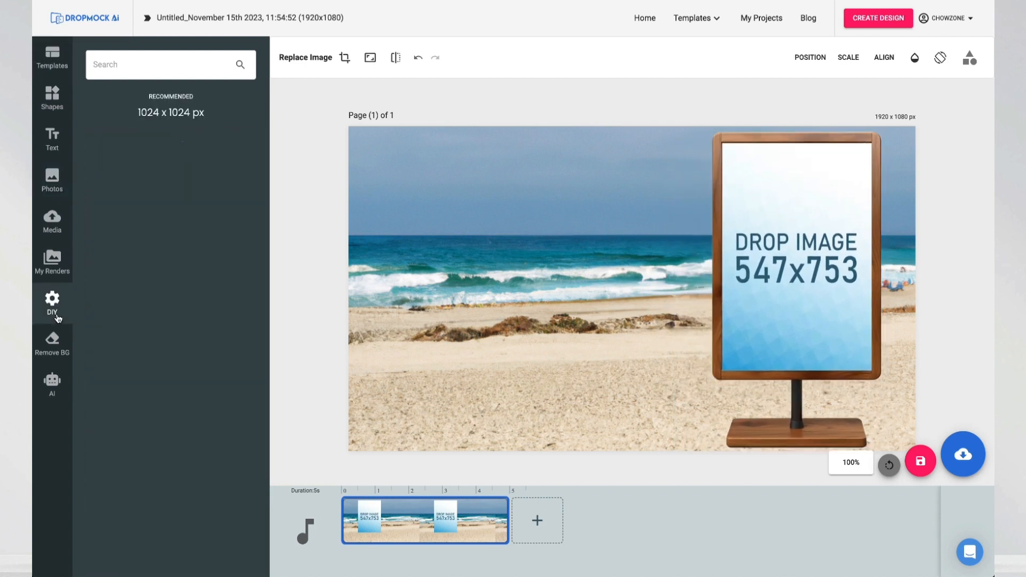
Step: Add the karate26.png couple from the Martial Arts characters in the DIY library to the beach scene
left_click(53, 302)
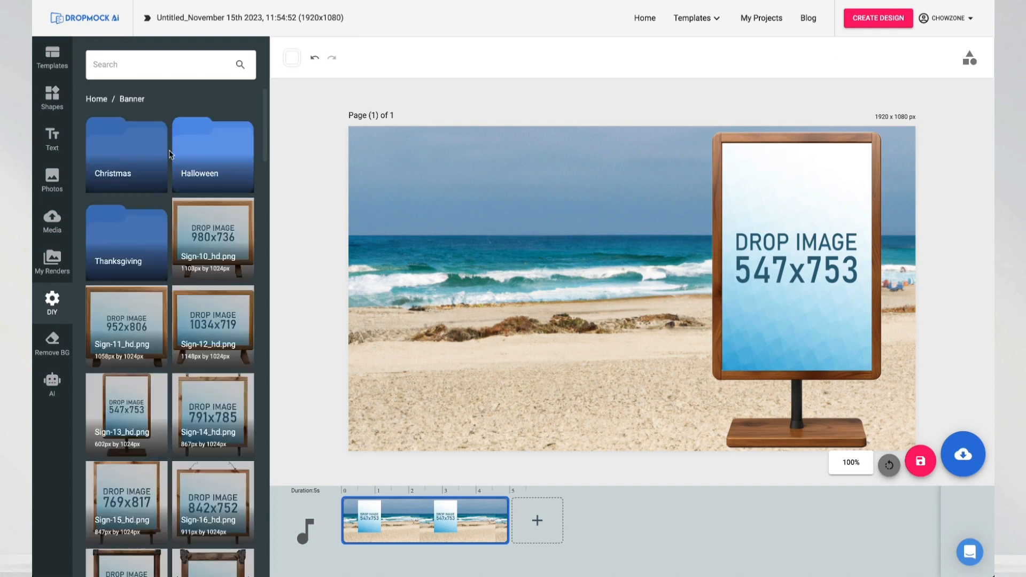
left_click(95, 101)
left_click(130, 239)
scroll(138, 231, "down", 2)
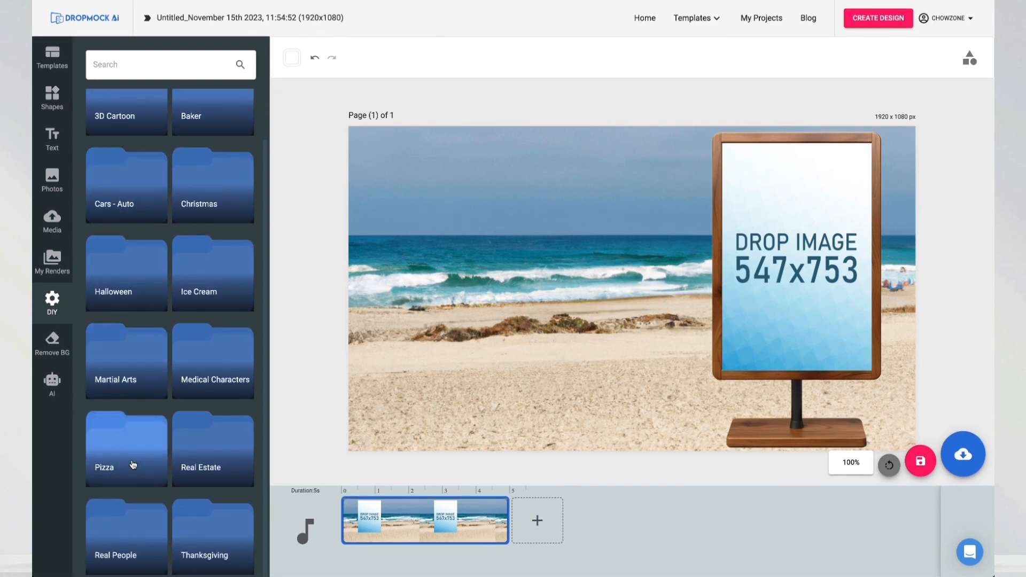
scroll(142, 241, "up", 2)
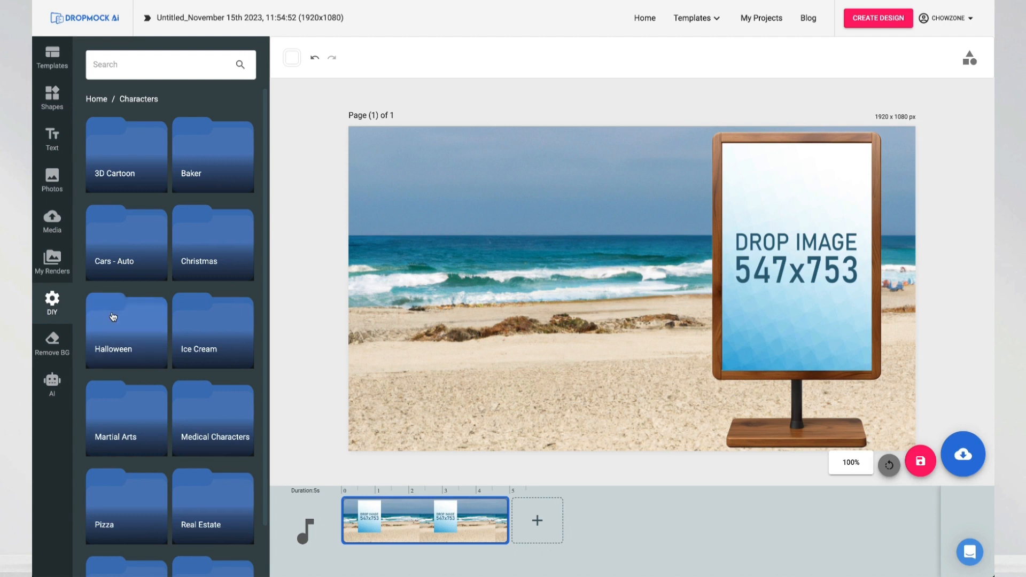
scroll(123, 320, "down", 2)
left_click(135, 366)
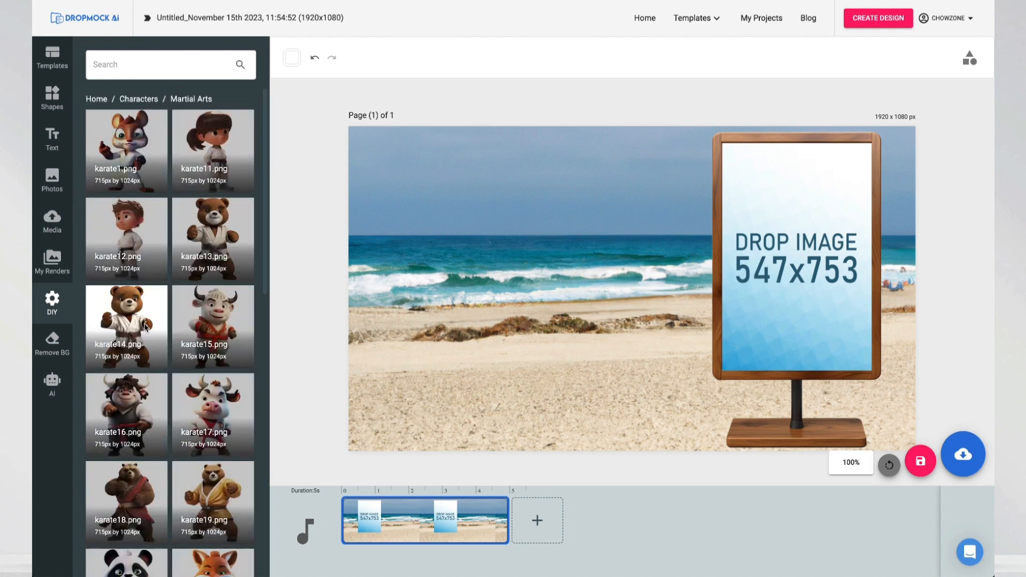
scroll(148, 256, "down", 10)
left_click(213, 180)
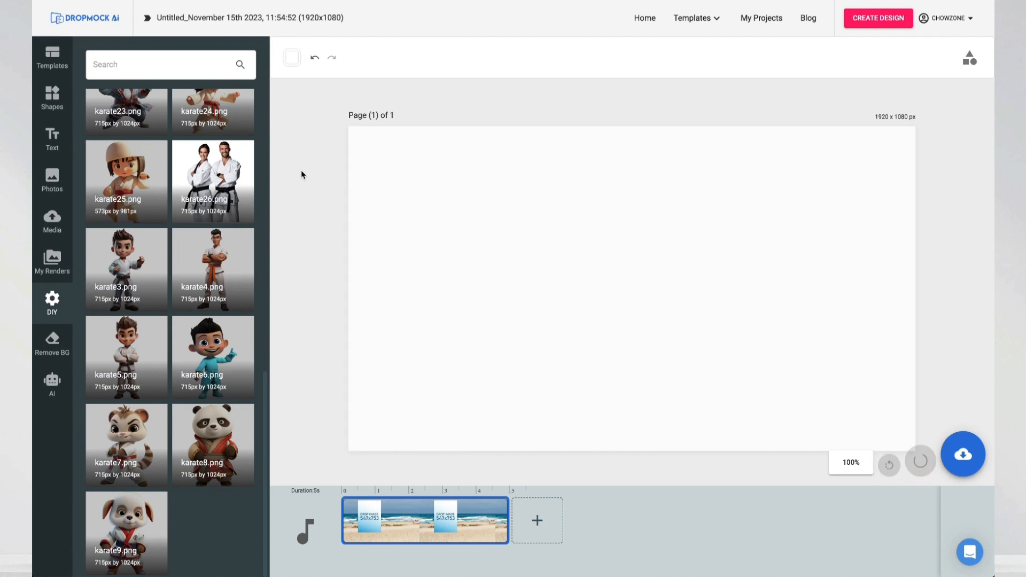
Step: Move the karate couple to the left side of the canvas and enlarge them to nearly the full page height
left_click_drag(641, 249, 461, 262)
left_click_drag(559, 147, 576, 129)
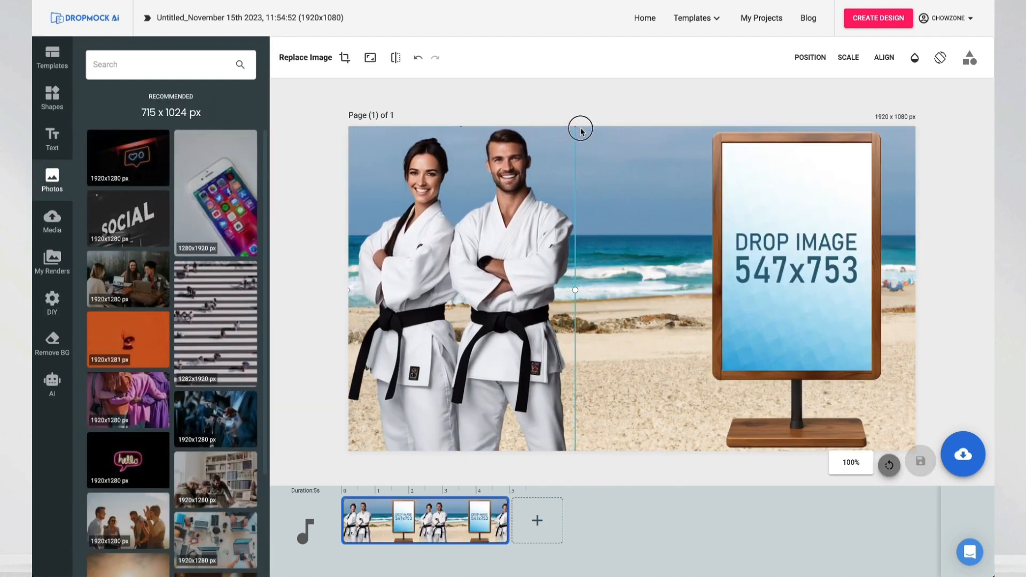
left_click(629, 106)
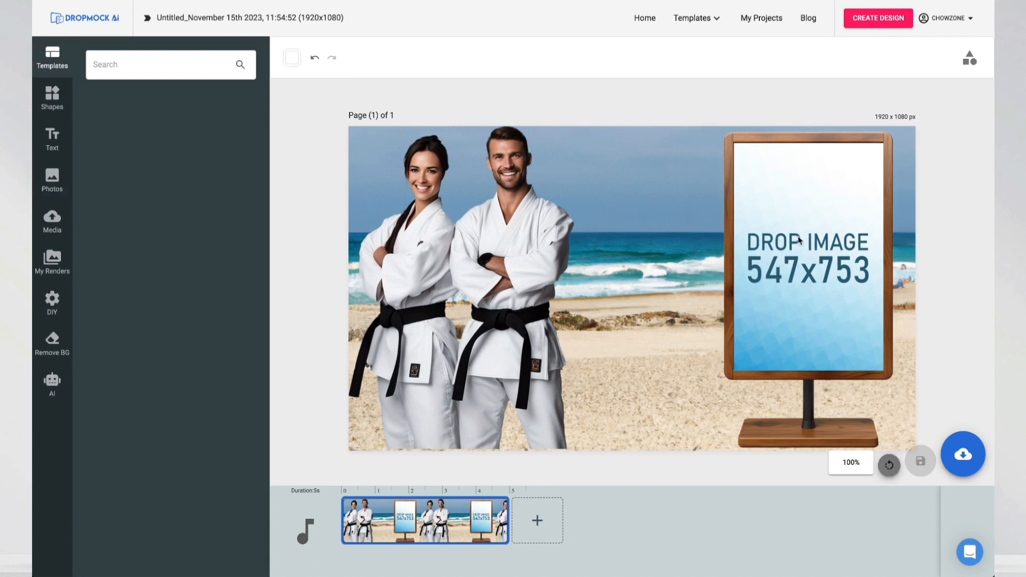
Step: Save the beach scene as a JPG image and name the design "Martial Arts Studio 1"
left_click(967, 458)
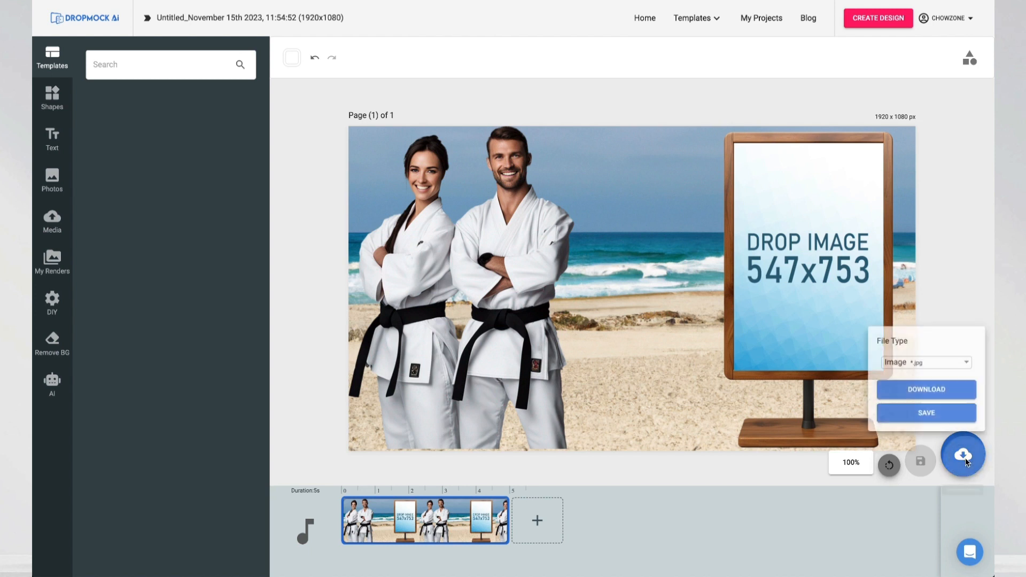
left_click(933, 414)
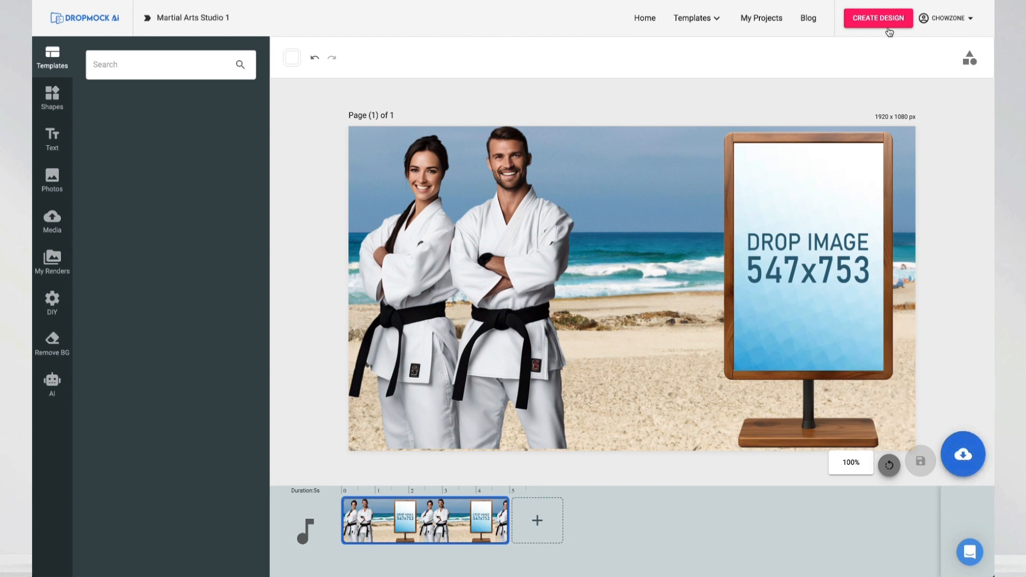
Step: Create a custom design 547 px wide and 753 px high
left_click(887, 19)
type("547")
key("Tab")
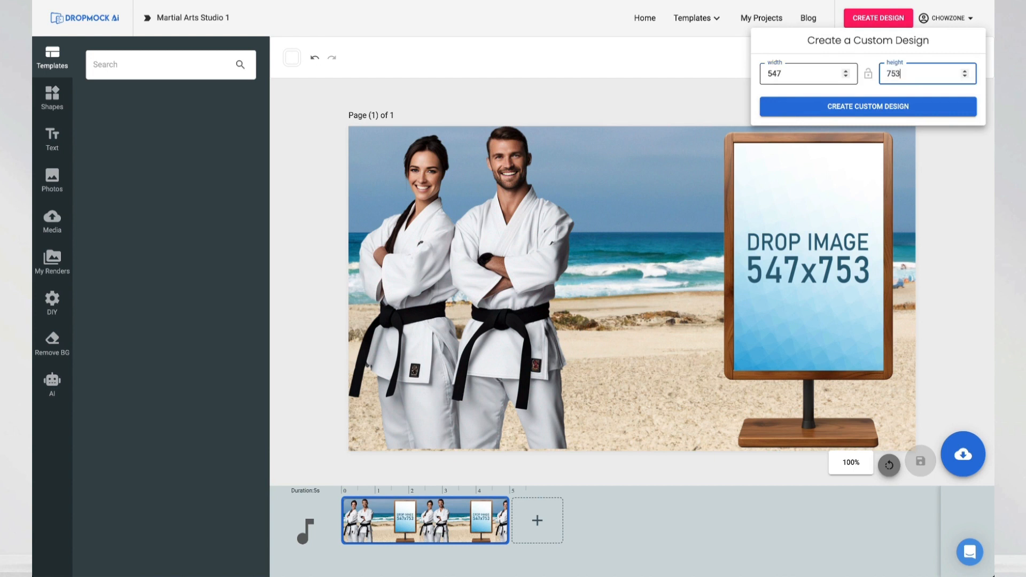
key("Return")
Step: Add the sunset beach karate photo from a "martial arts" photo search, covering the whole page with the fighter at its left edge
left_click(50, 143)
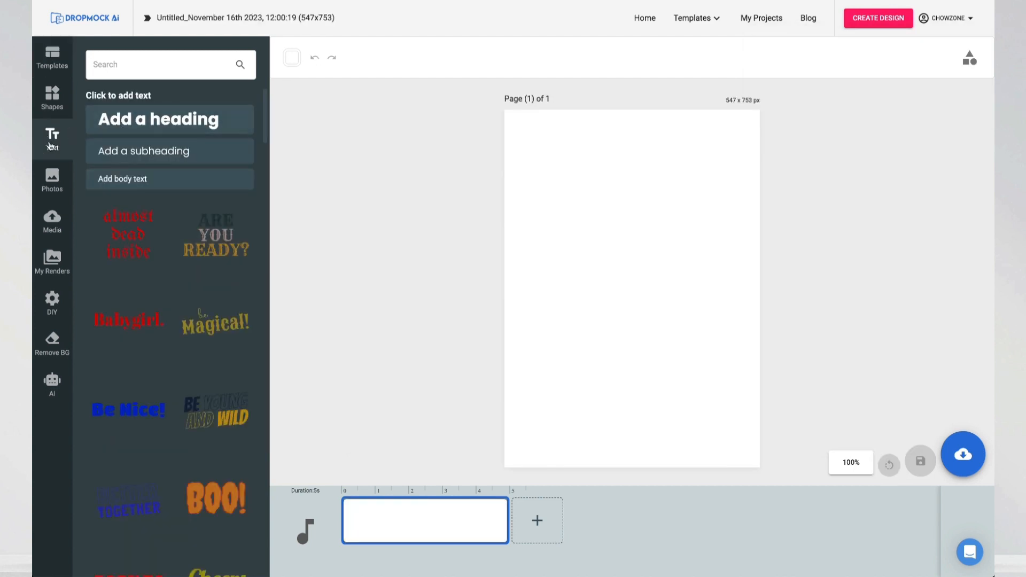
left_click(53, 174)
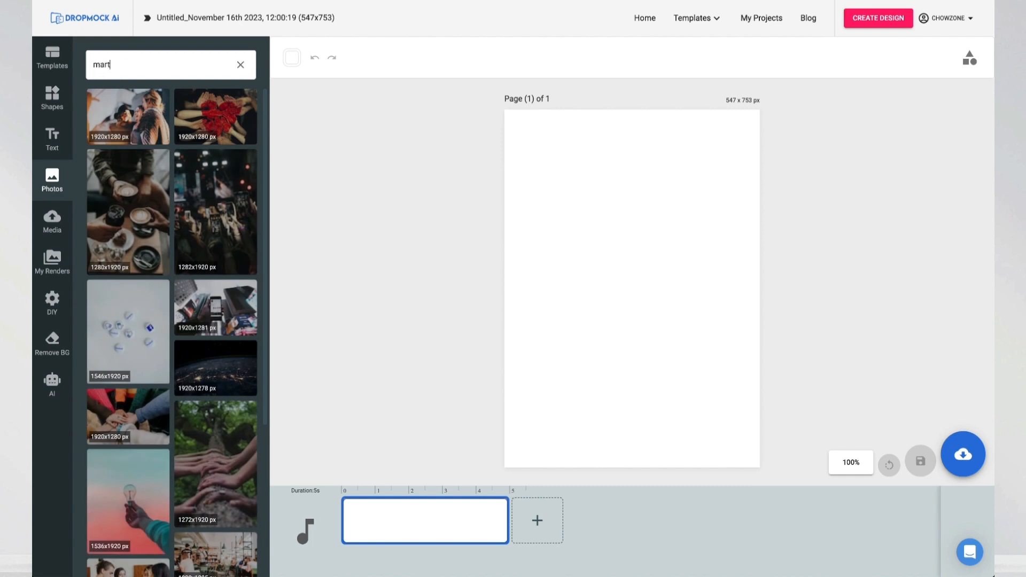
key("Return")
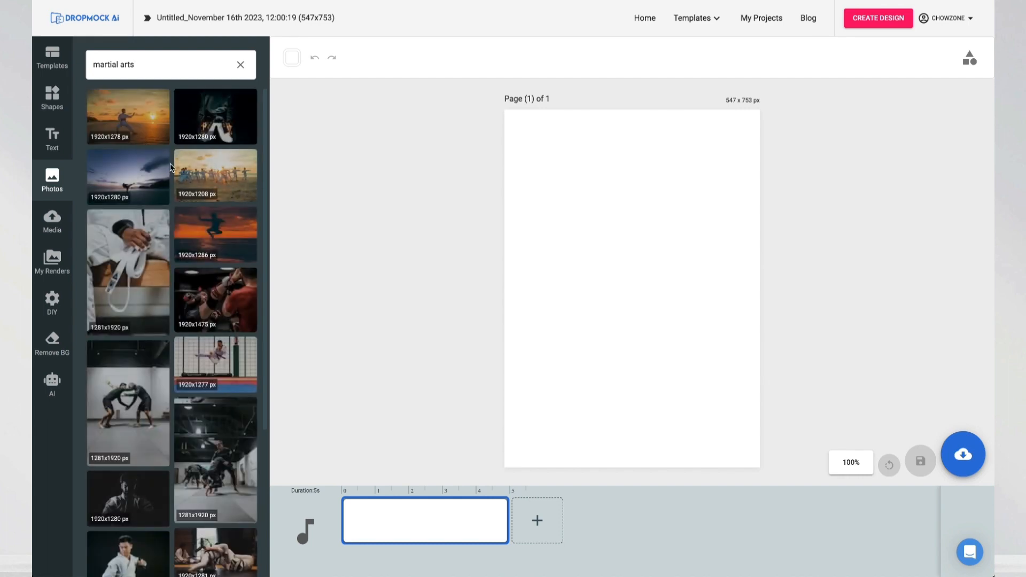
left_click(137, 126)
left_click_drag(578, 284, 507, 281)
left_click_drag(596, 291, 596, 275)
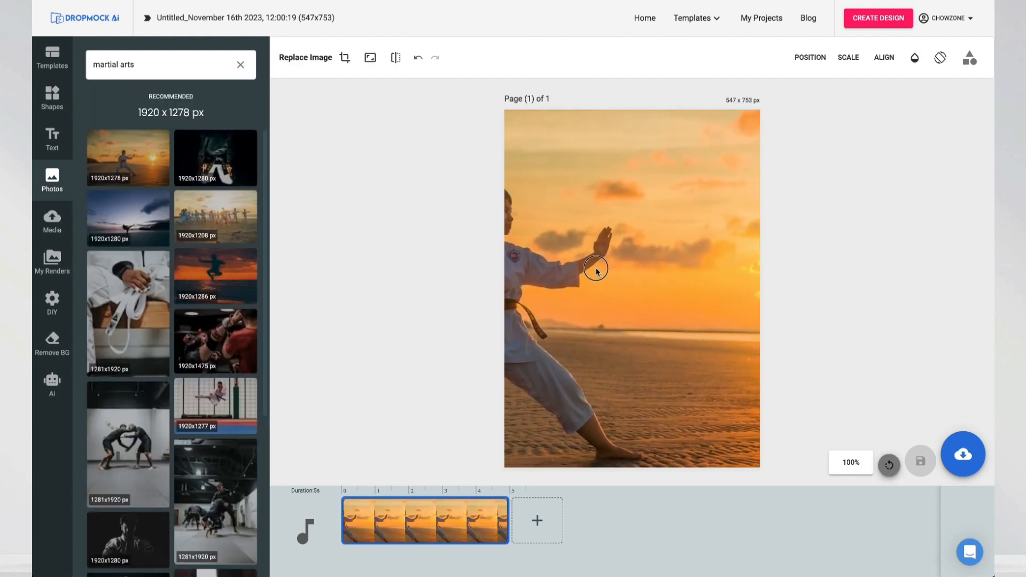
Step: Add the heading "FREE Month of Martial Arts" over five lines, right-aligned and placed against the page's upper right
triple_click(333, 51)
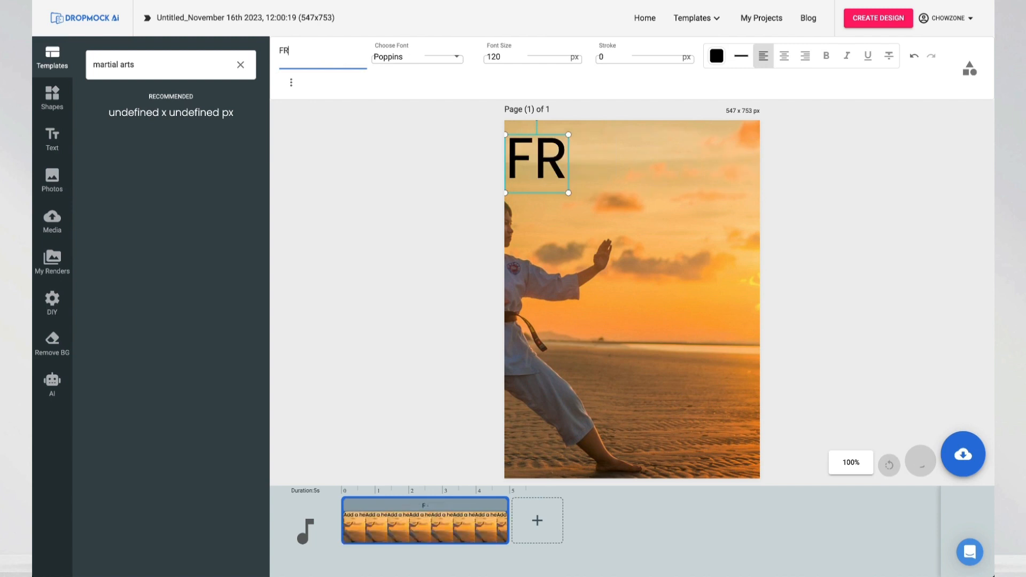
type("EE Month of Martial Arts")
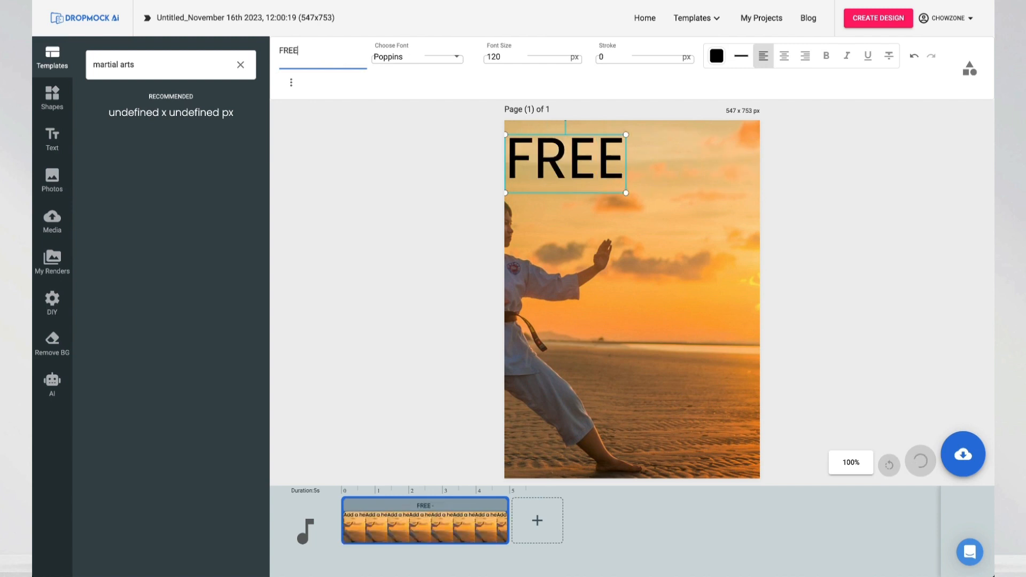
left_click(806, 56)
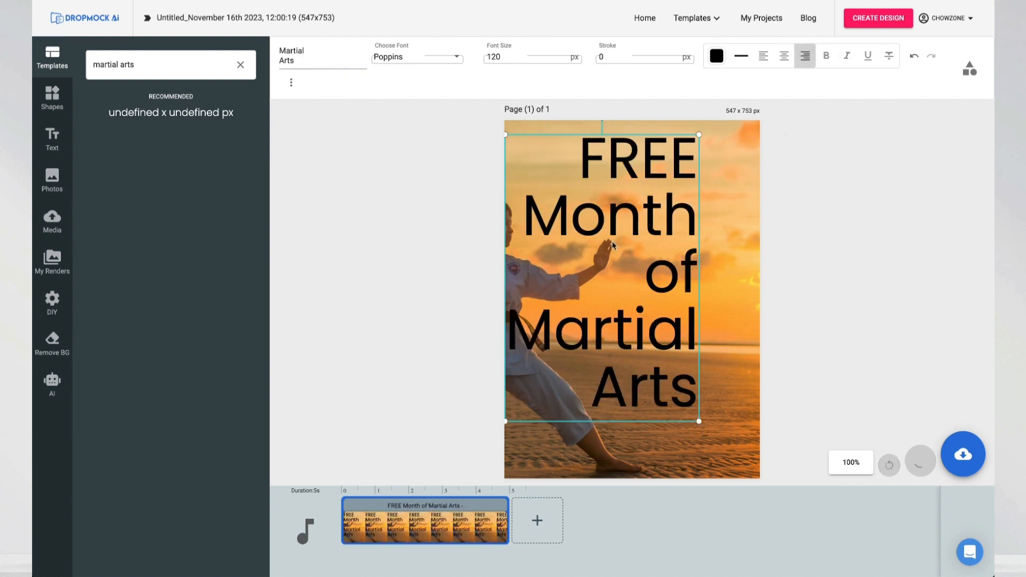
left_click_drag(612, 226, 665, 216)
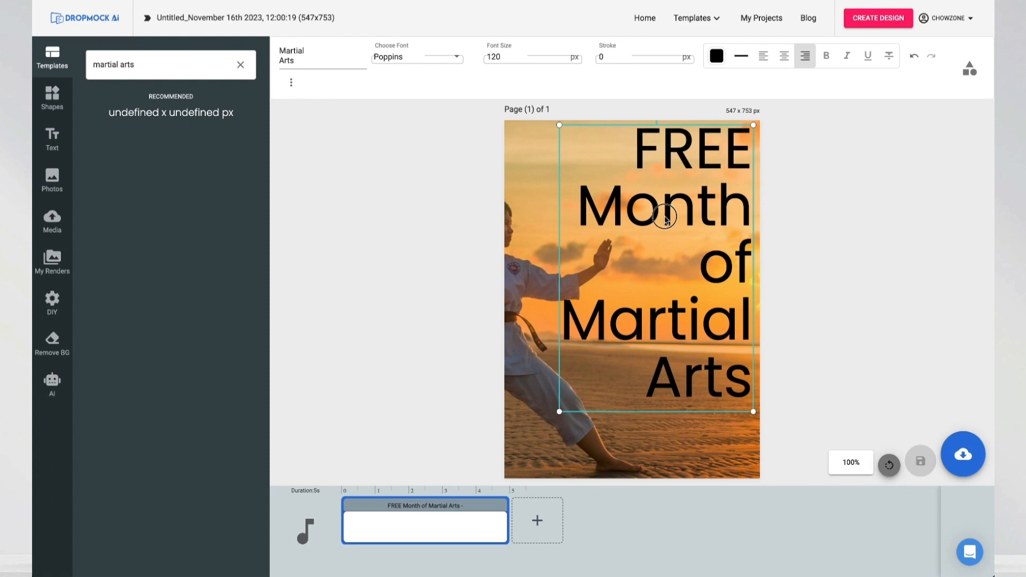
Step: Recolor the heading to white and save the sign as a JPG image named "Martial Arts 1"
left_click(716, 55)
left_click_drag(704, 188, 695, 92)
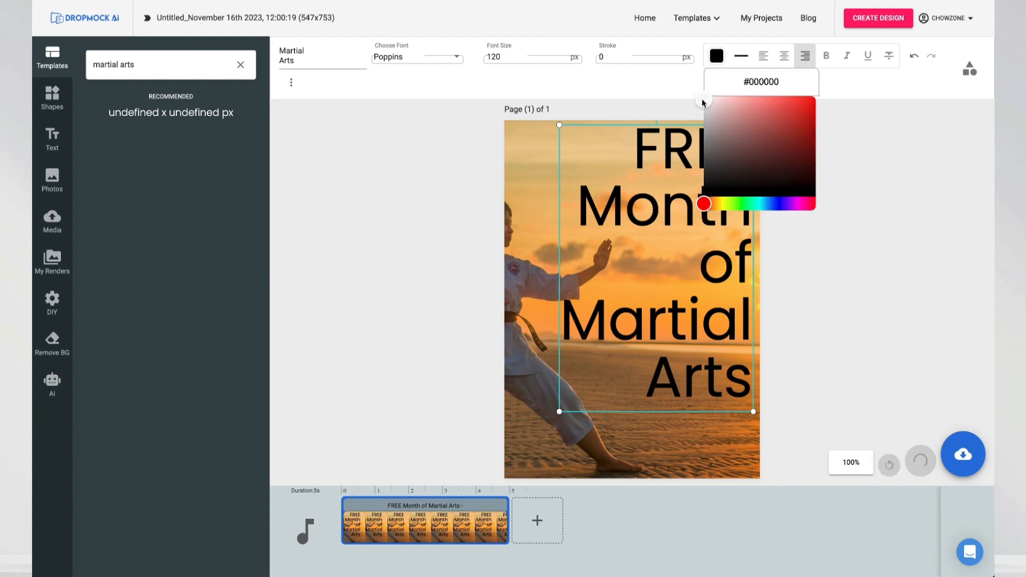
left_click(704, 102)
left_click(963, 454)
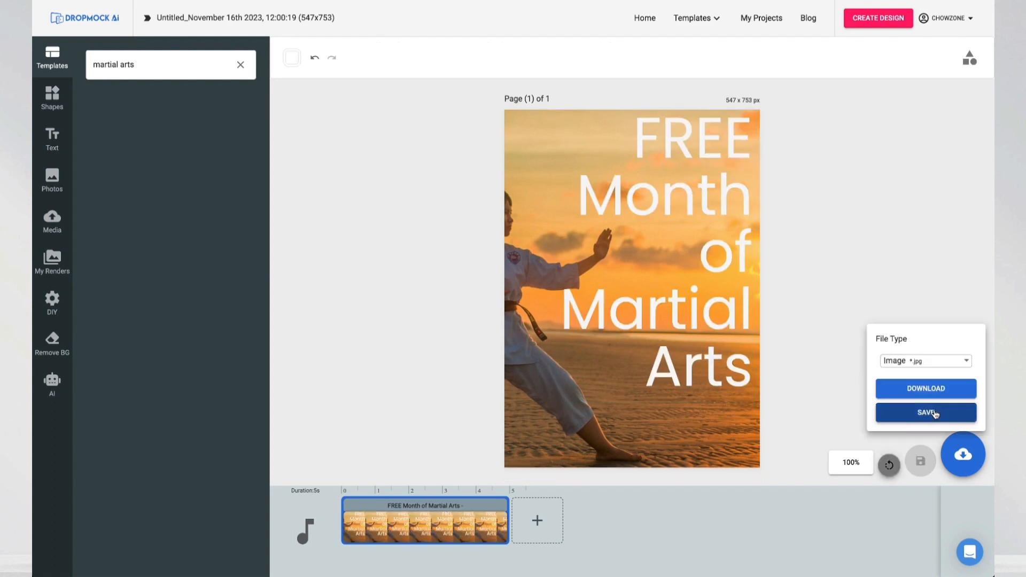
left_click(926, 413)
Step: Reopen the published Martial Arts Studio 1 project for modification and fill its banner with the saved "FREE Month of Martial Arts" sign
left_click(762, 17)
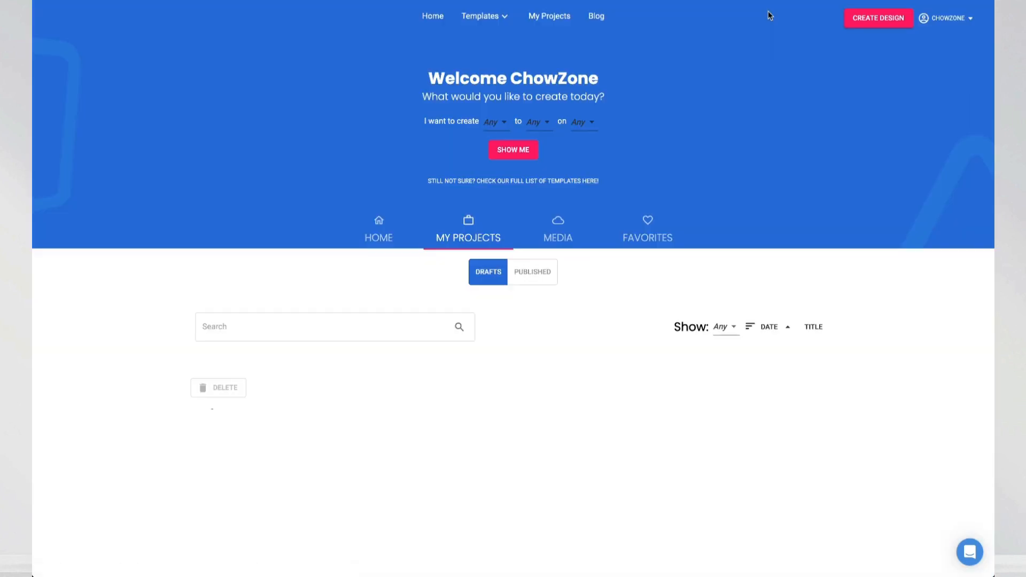
left_click(529, 269)
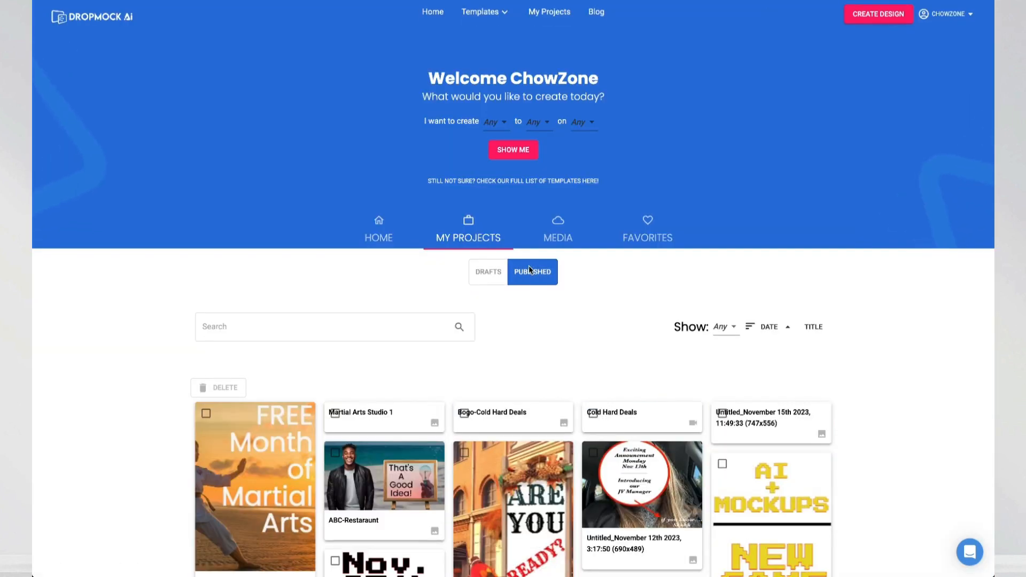
scroll(353, 346, "down", 1)
left_click(431, 362)
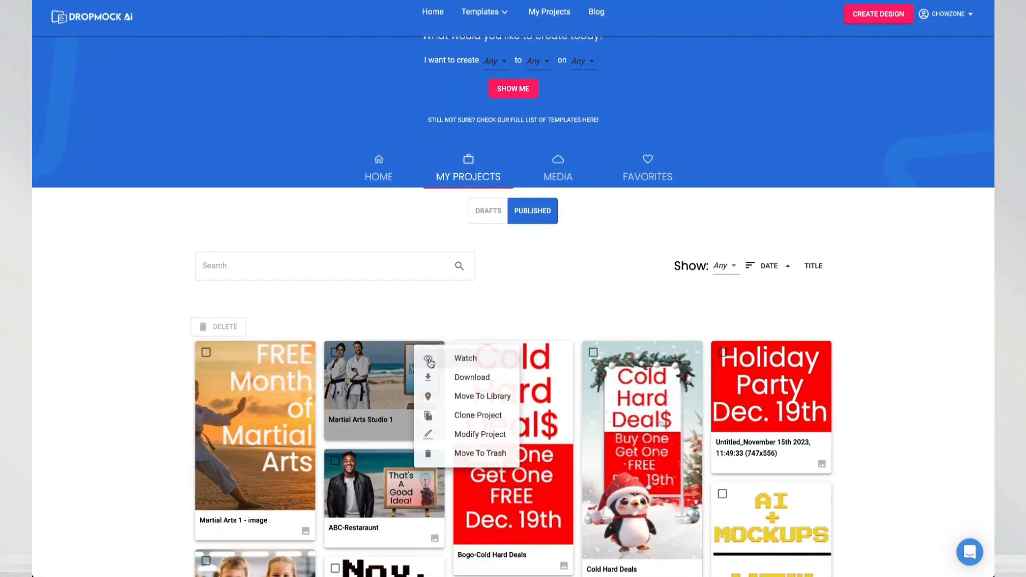
left_click(460, 436)
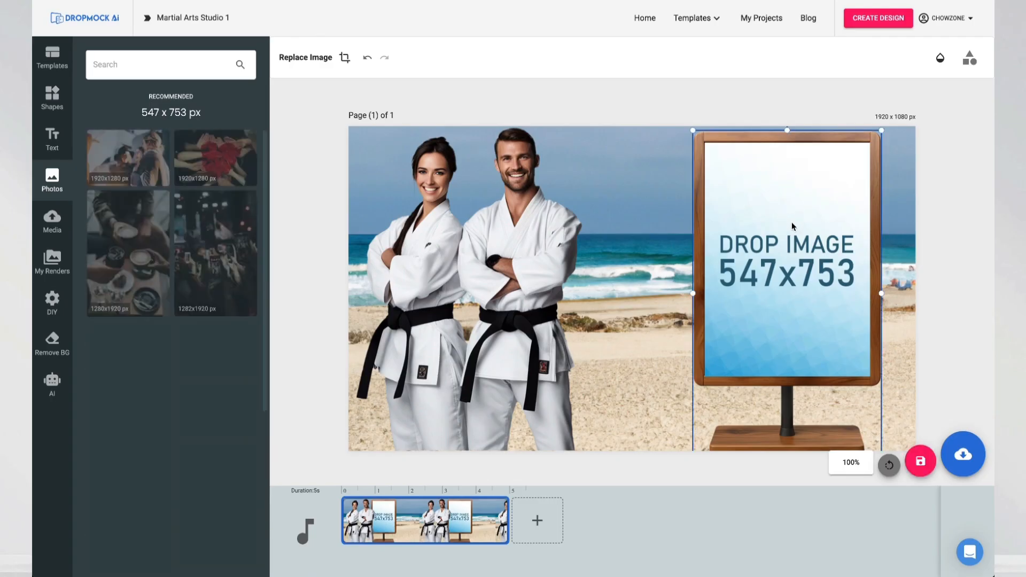
left_click(43, 260)
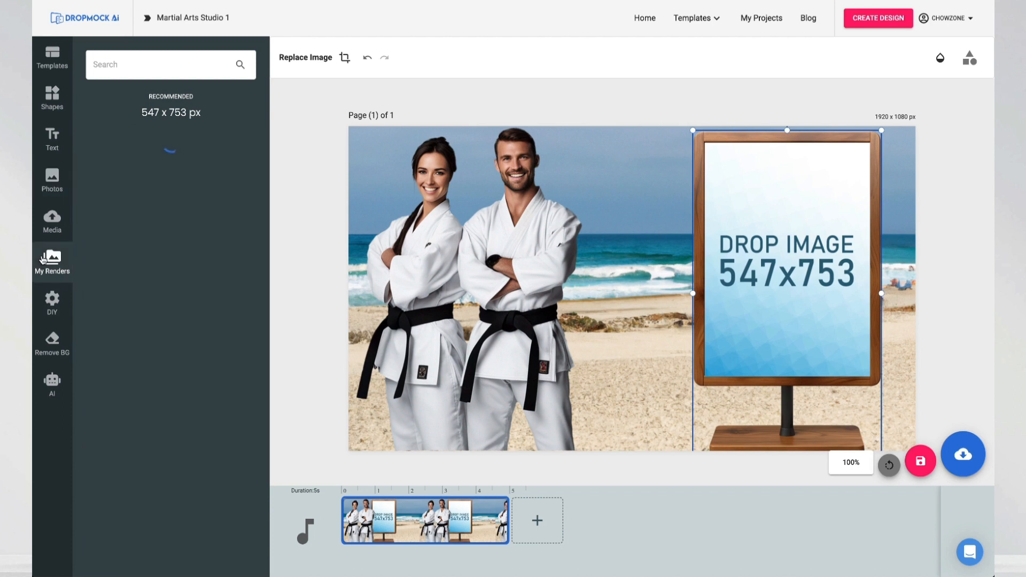
left_click(123, 166)
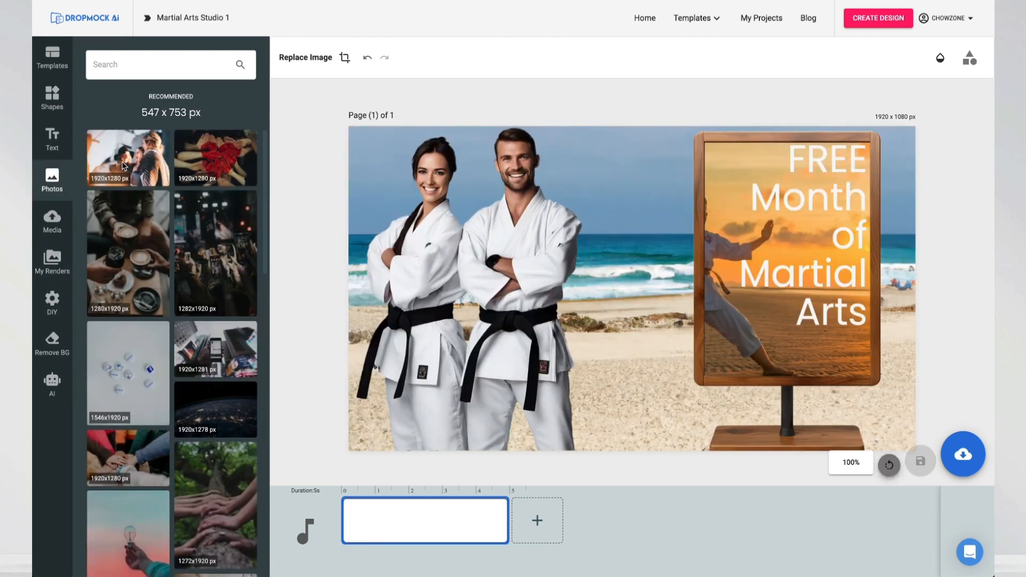
Step: Add a heading below the banner in the beach scene reading "Call:" followed by the studio's phone number
left_click(52, 135)
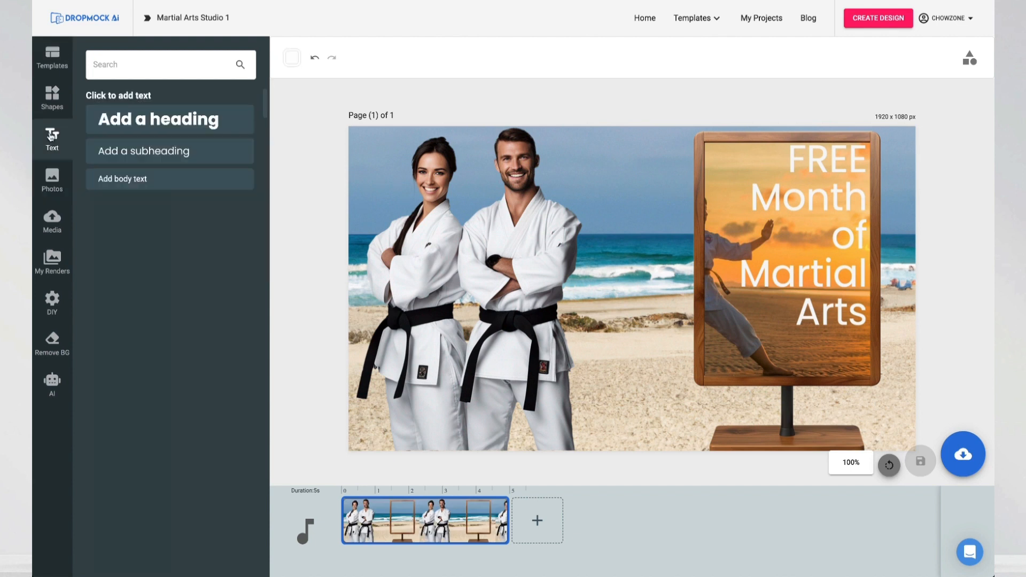
left_click_drag(575, 355, 710, 437)
triple_click(304, 51)
type("Cal")
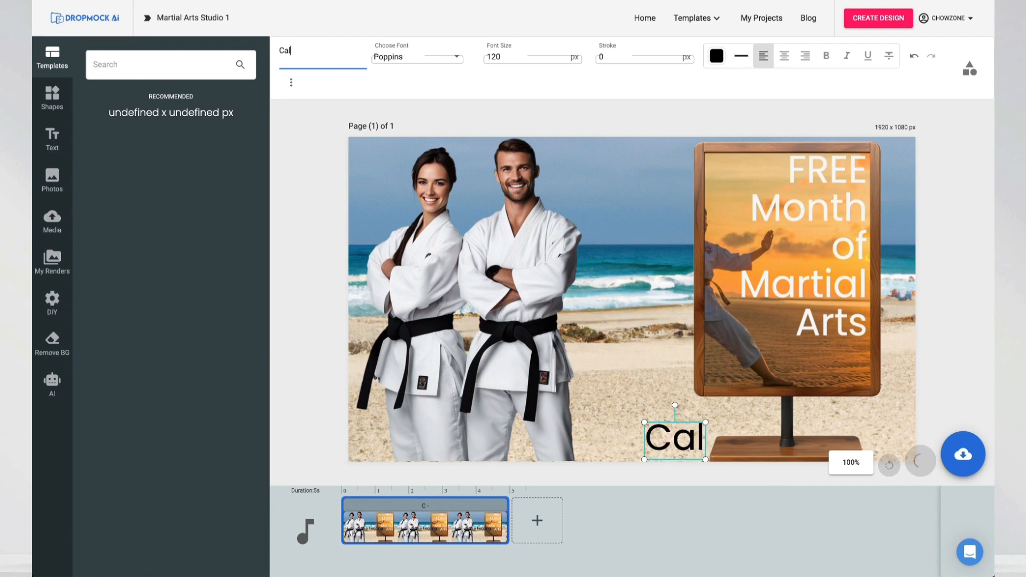
type("l: 777-777-7777")
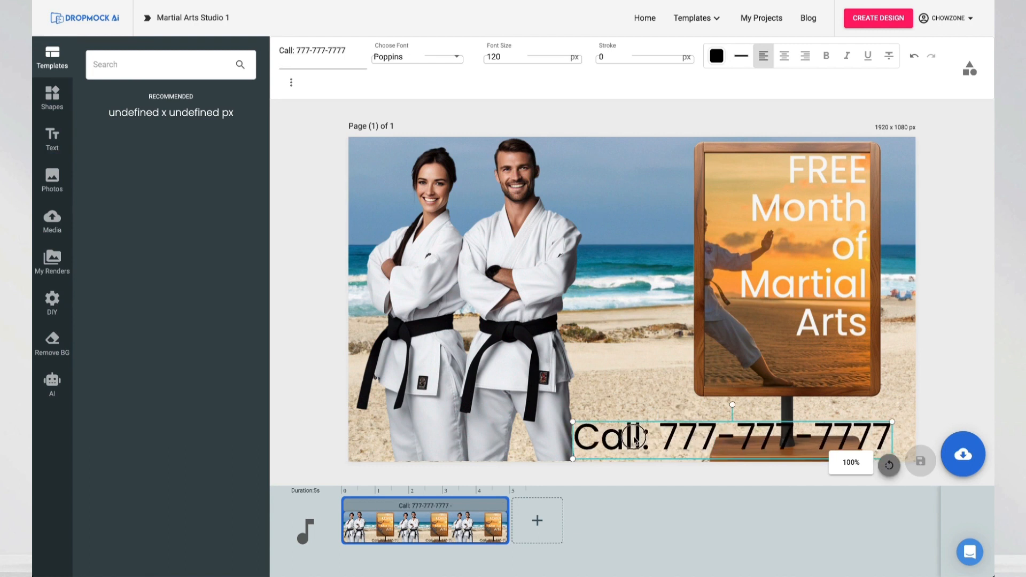
Step: Place a wide black rectangle over the banner's base and recolor the phone number text to near-white #fffbfb
left_click(49, 95)
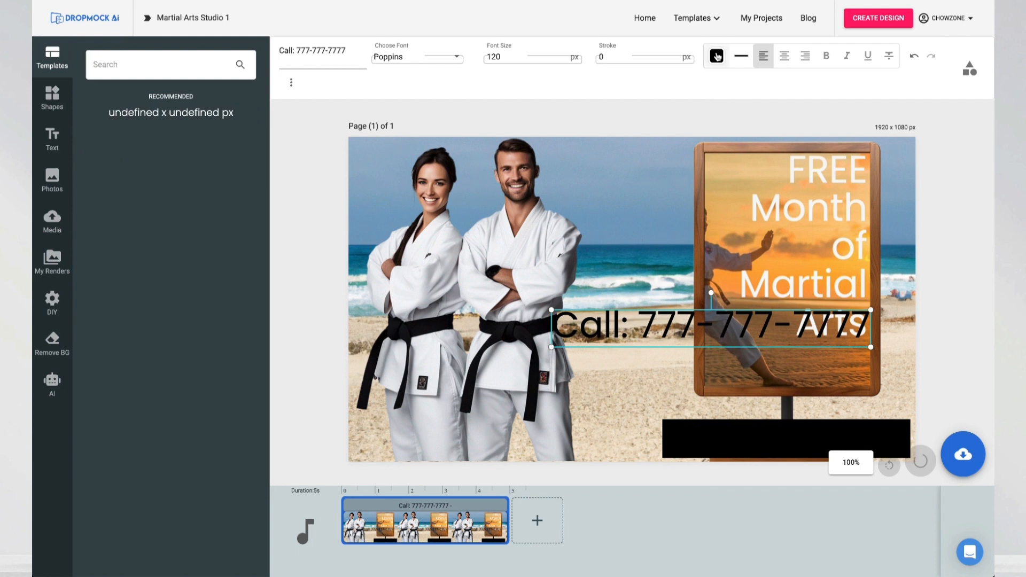
left_click(717, 56)
left_click_drag(683, 322, 712, 412)
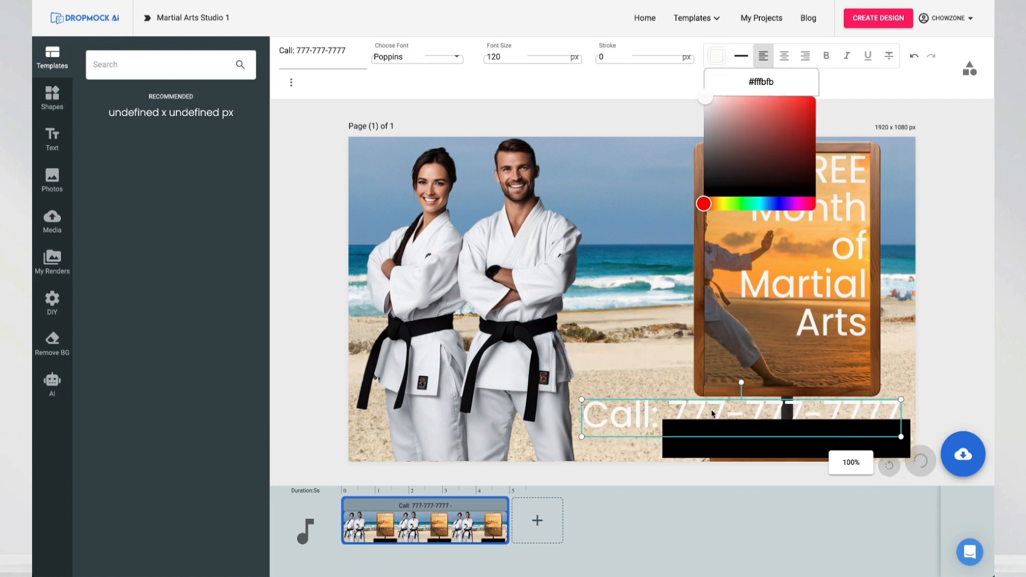
Step: Bring the phone number text to the front and position it on the black rectangle
right_click(712, 413)
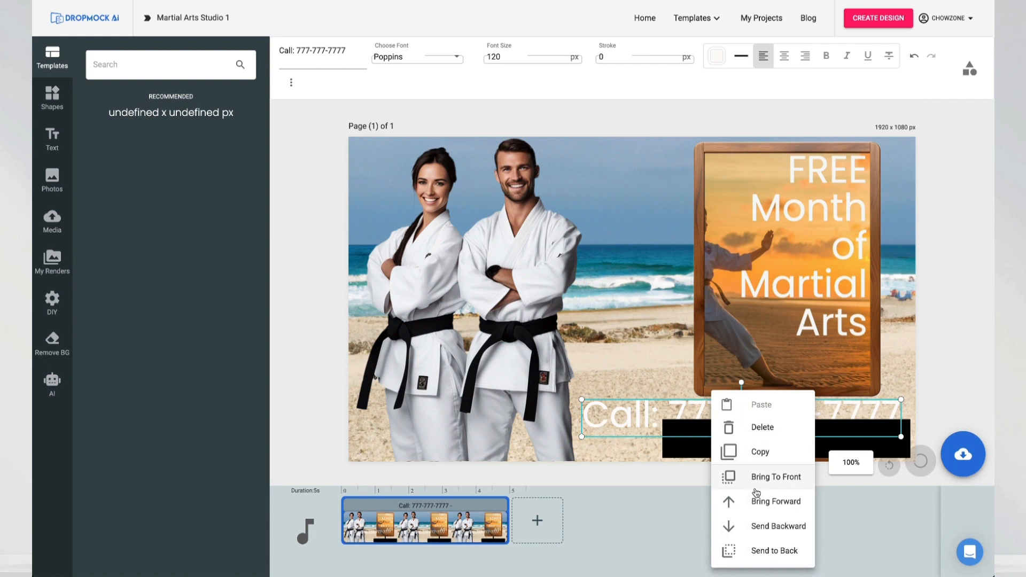
left_click(770, 478)
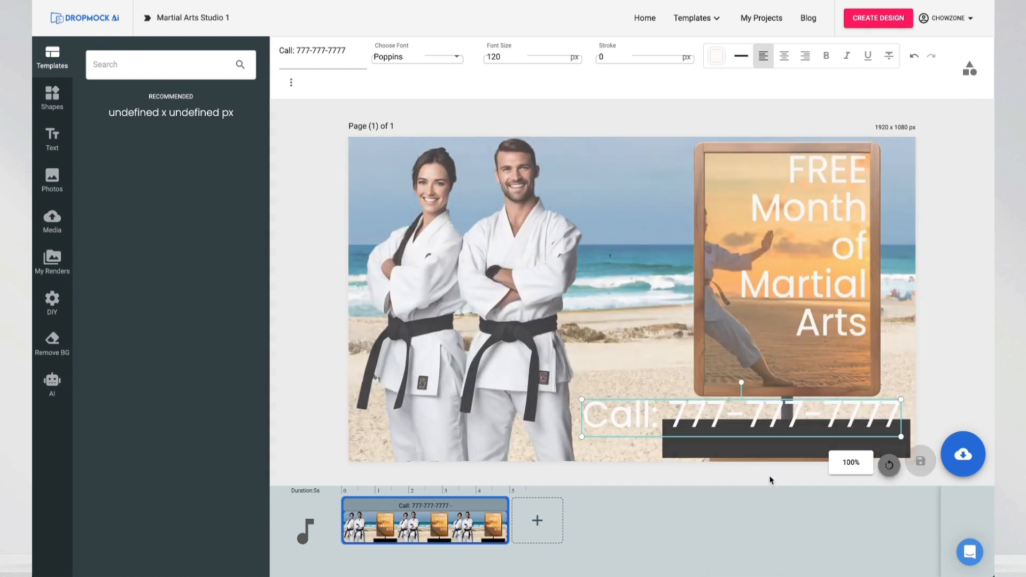
left_click_drag(717, 414, 712, 439)
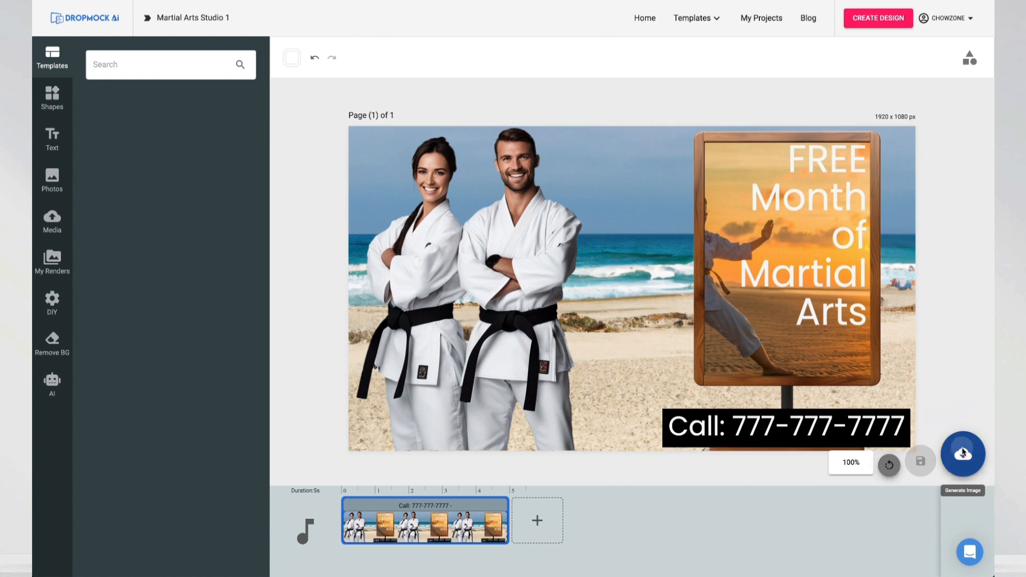
Step: Download the finished beach scene and open Martial Arts Studio 1-1.jpg from the Downloads folder
left_click(962, 452)
left_click(934, 389)
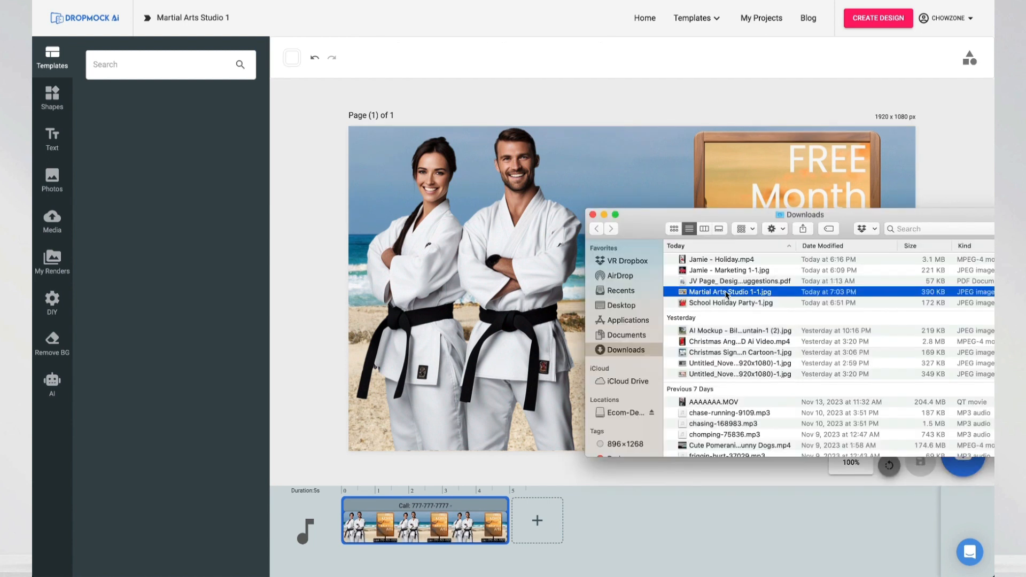
double_click(726, 293)
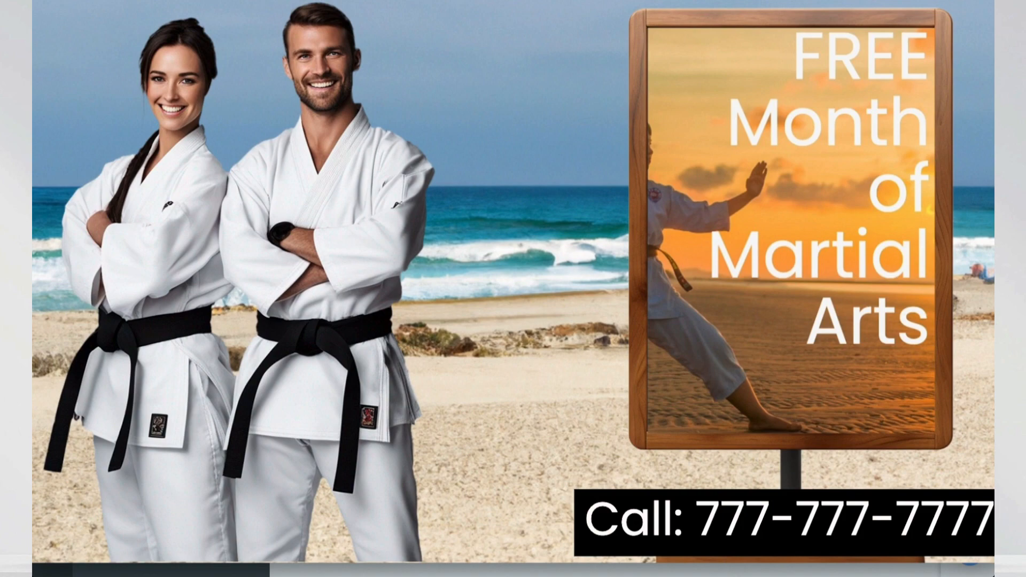
Step: Download the Cold Hard Deals video from the published projects, play it, and close the player
left_click(758, 19)
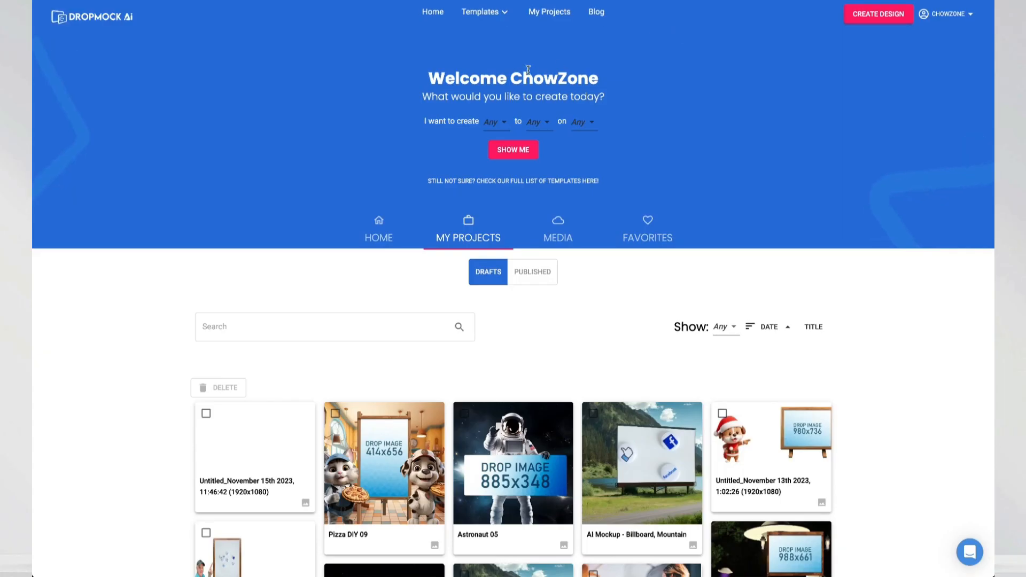
left_click(537, 276)
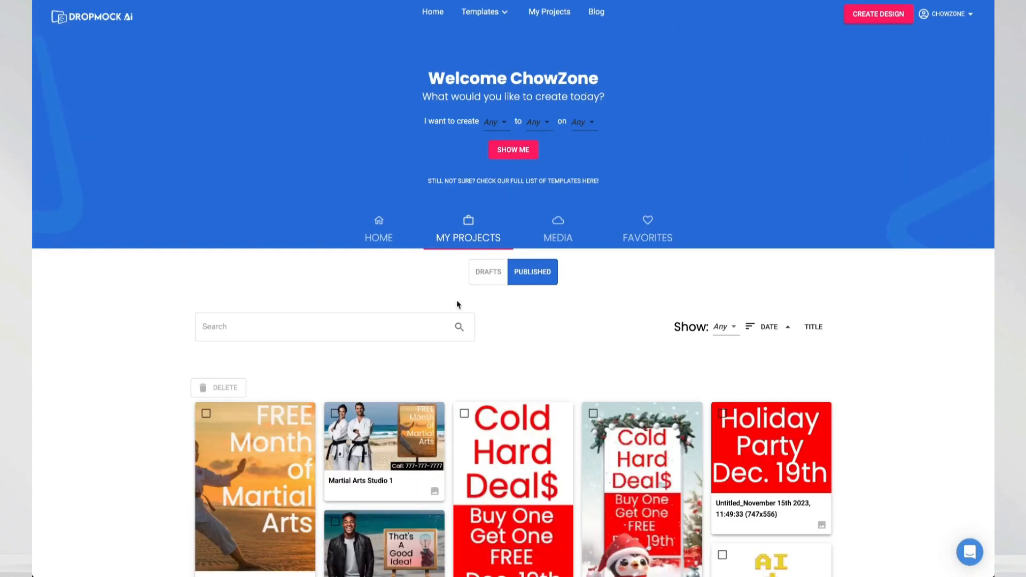
scroll(458, 302, "down", 2)
left_click(688, 315)
left_click(716, 338)
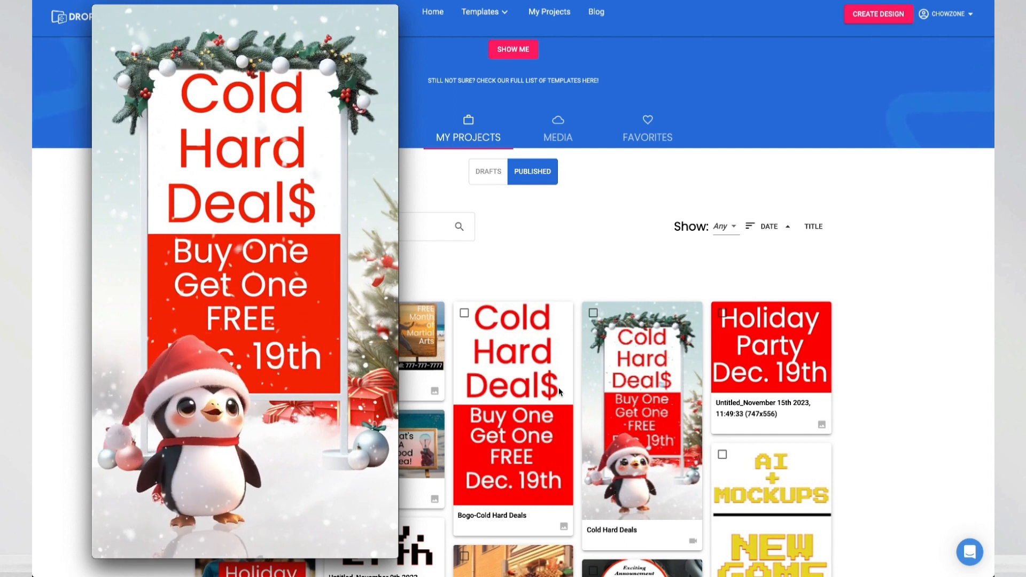
key("space")
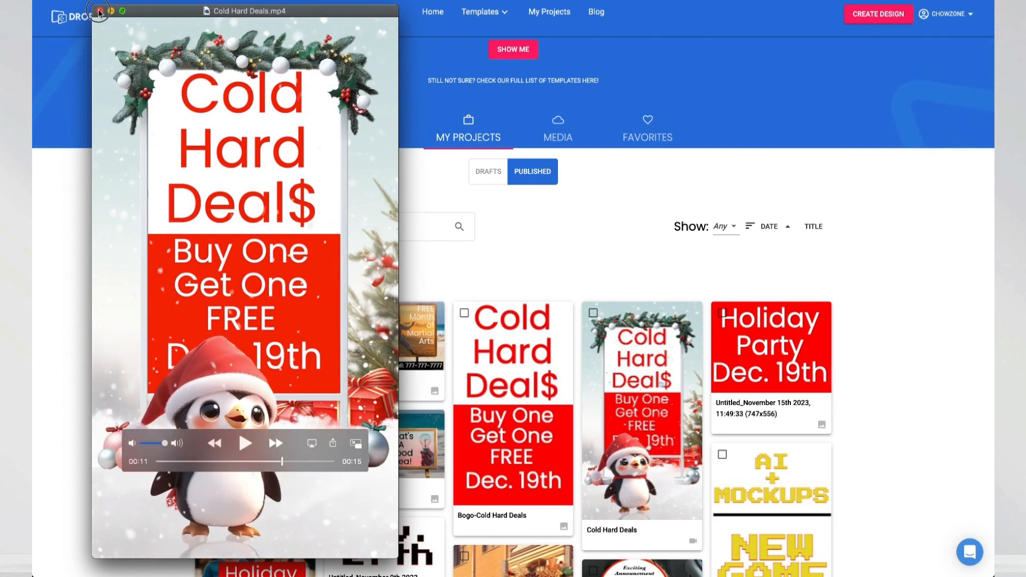
left_click(99, 12)
Step: Create a custom 1920 x 1080 px design titled "YOU"
scroll(514, 214, "up", 2)
left_click(874, 15)
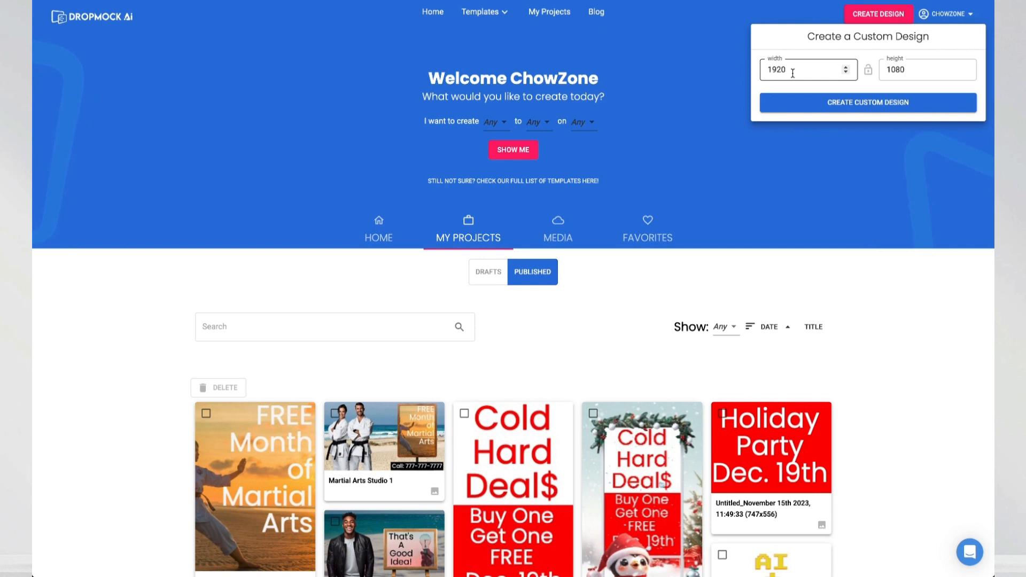
left_click(861, 103)
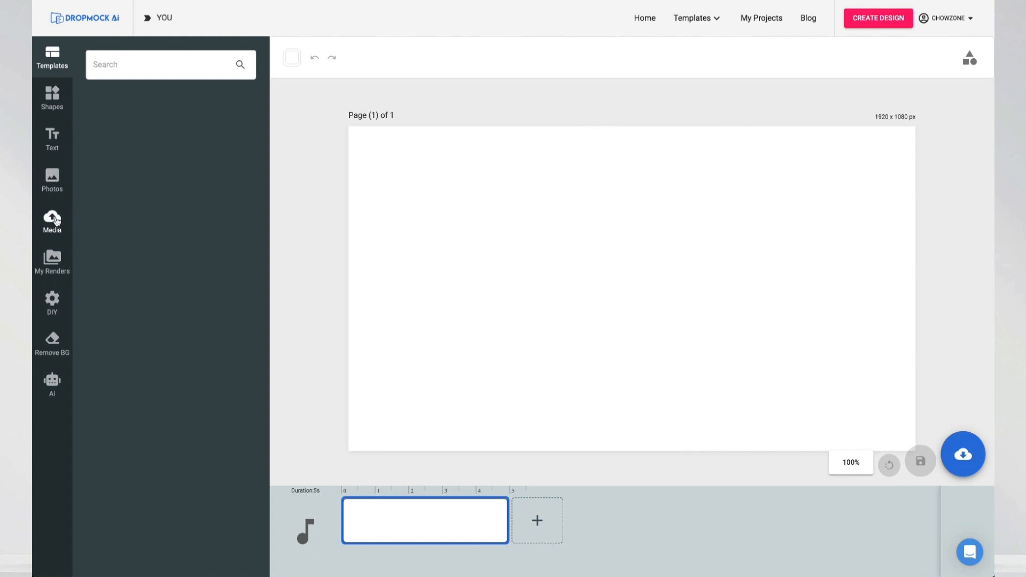
Step: Add the straight tree-lined road background from the DIY Cars - Auto backgrounds and enlarge it to cover the whole 1920 x 1080 canvas
left_click(53, 303)
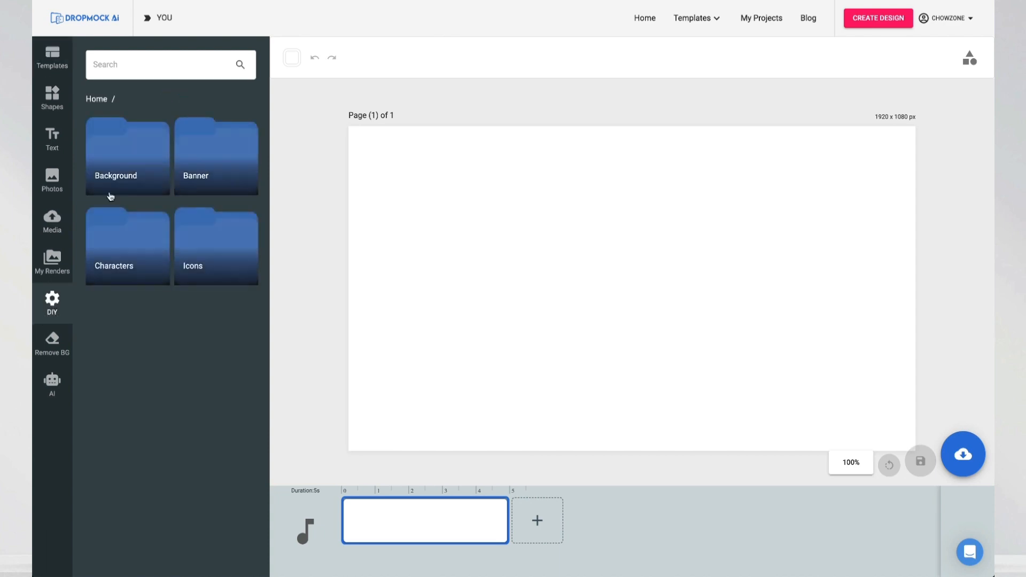
left_click(122, 148)
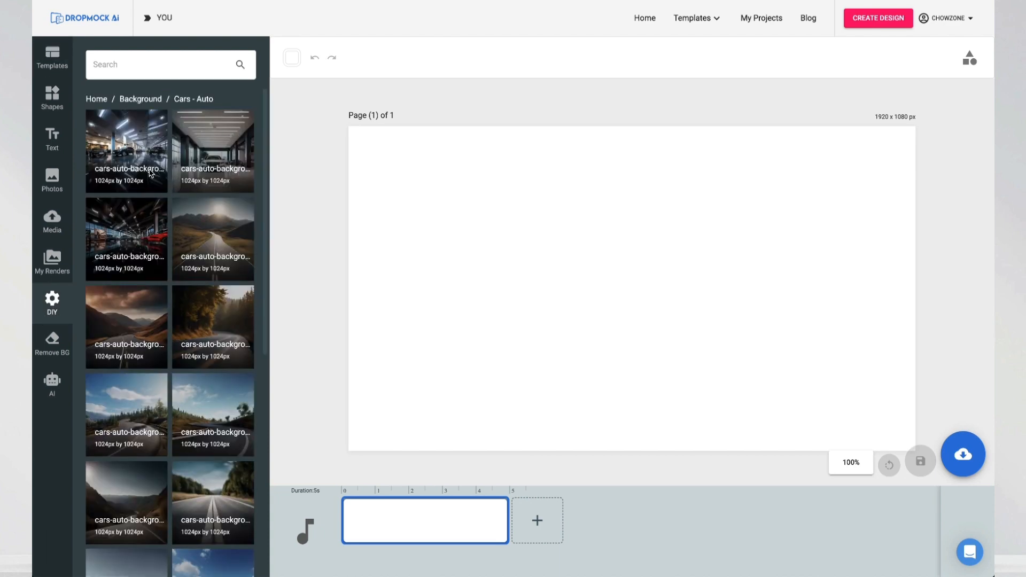
scroll(150, 170, "down", 2)
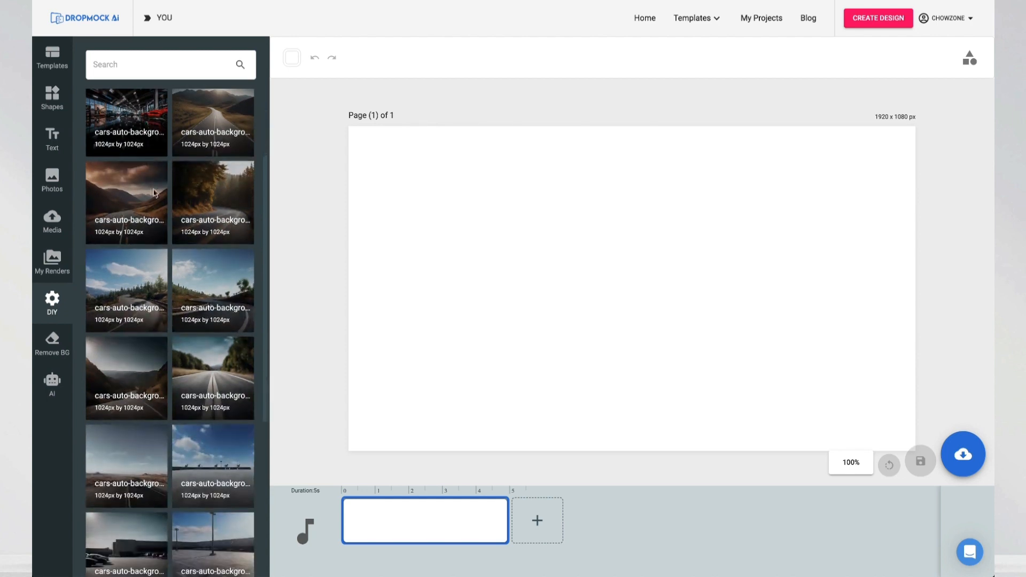
left_click(228, 362)
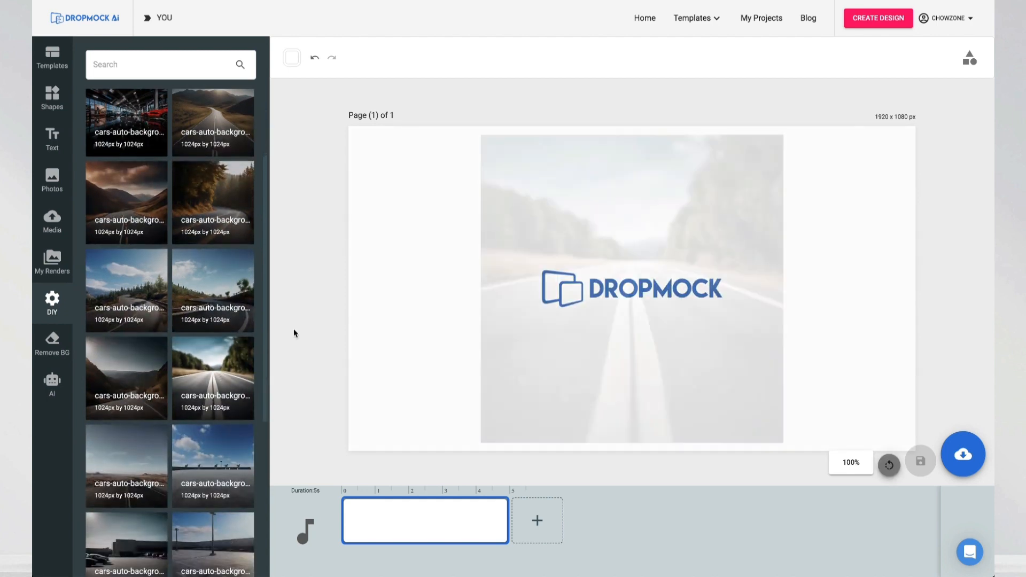
left_click_drag(703, 329, 527, 178)
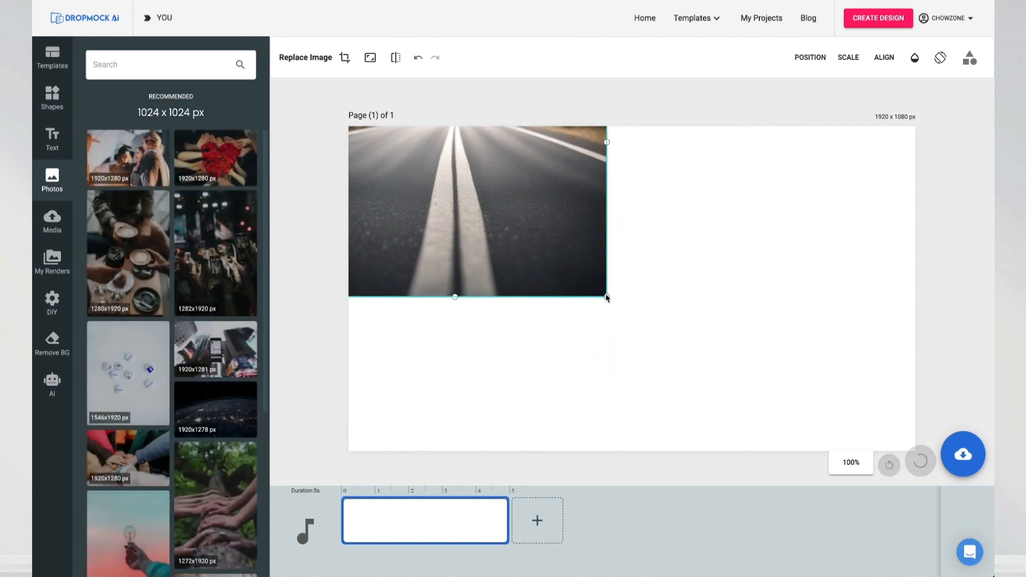
left_click_drag(606, 295, 916, 451)
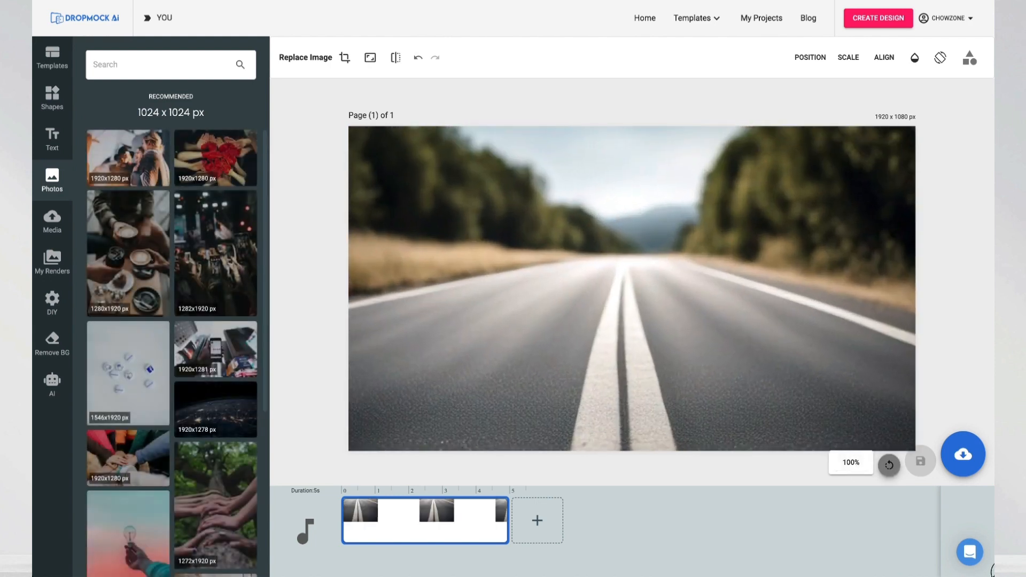
Step: Add the uploaded background.png photo of the pointing man to the scene as a cutout without its blue background
left_click(56, 218)
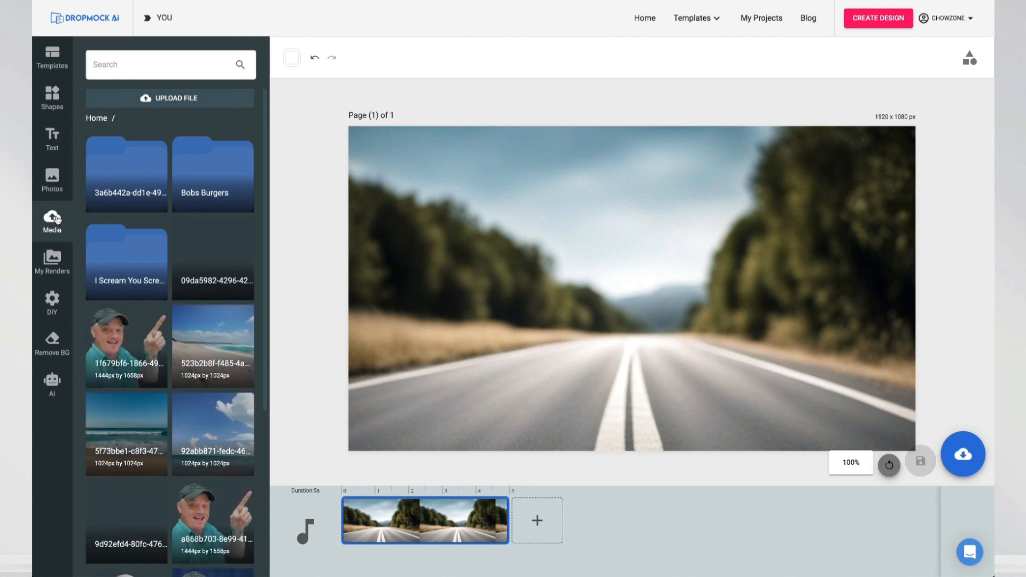
left_click(175, 101)
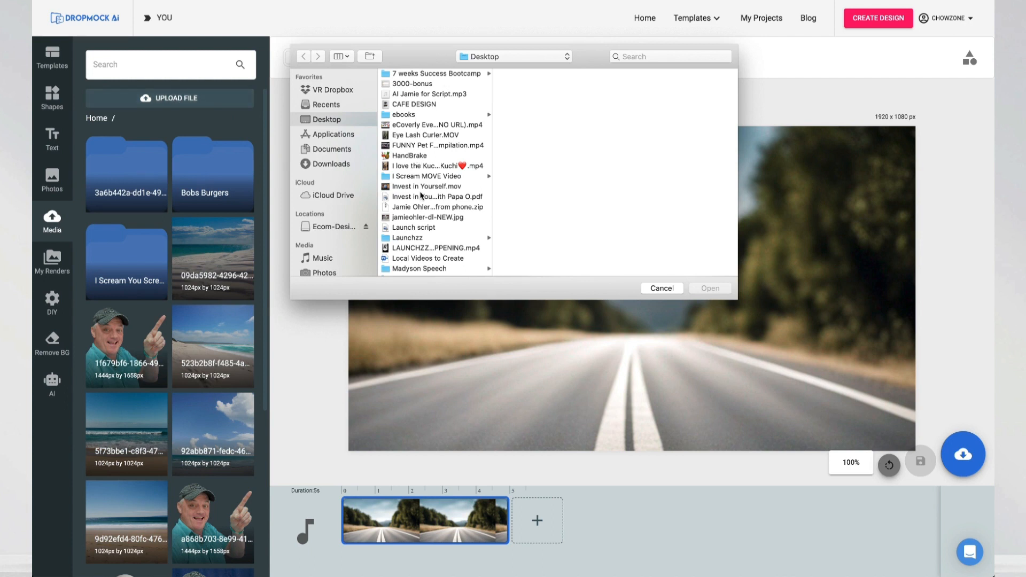
key("Escape")
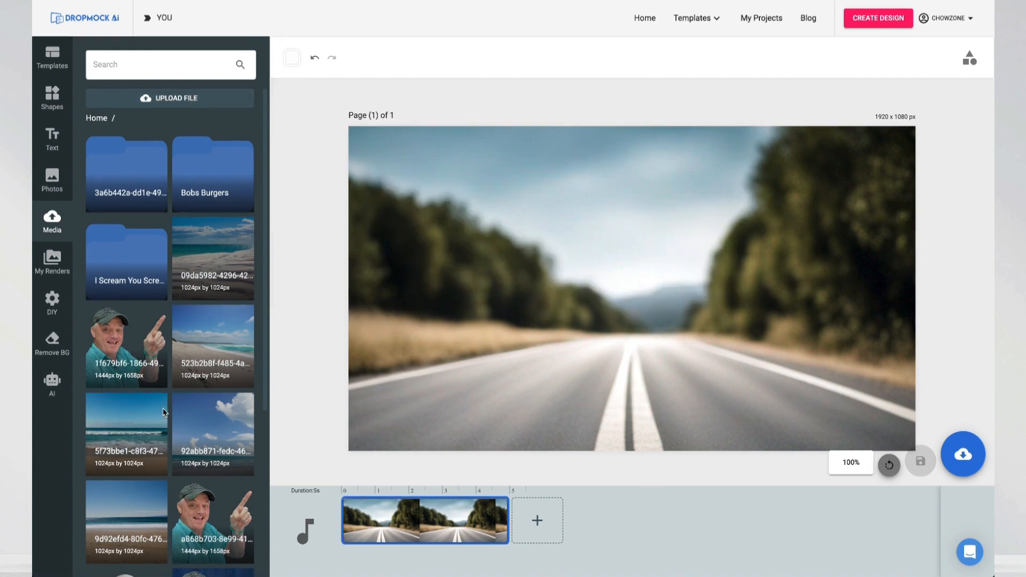
scroll(164, 412, "down", 5)
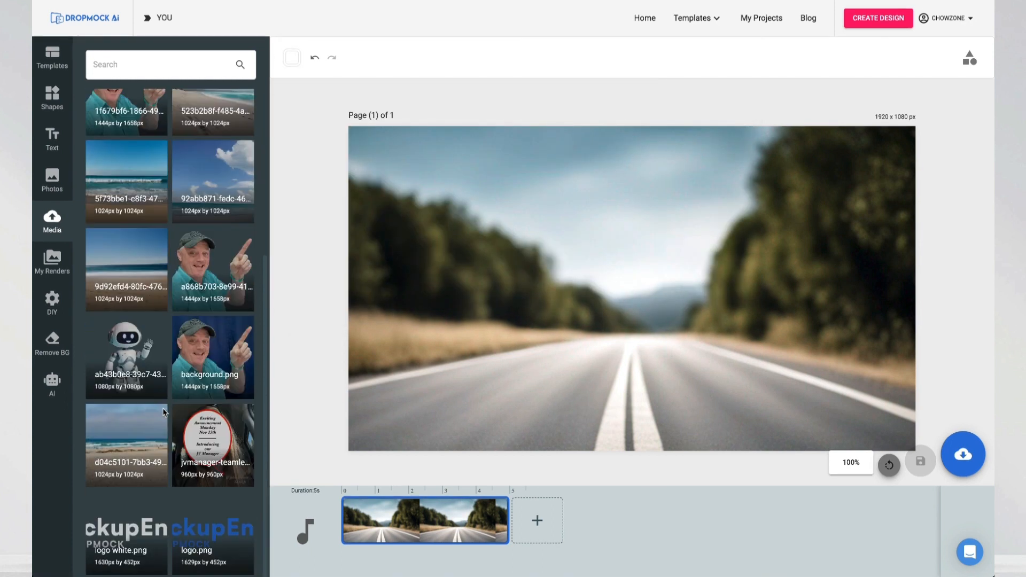
left_click(216, 356)
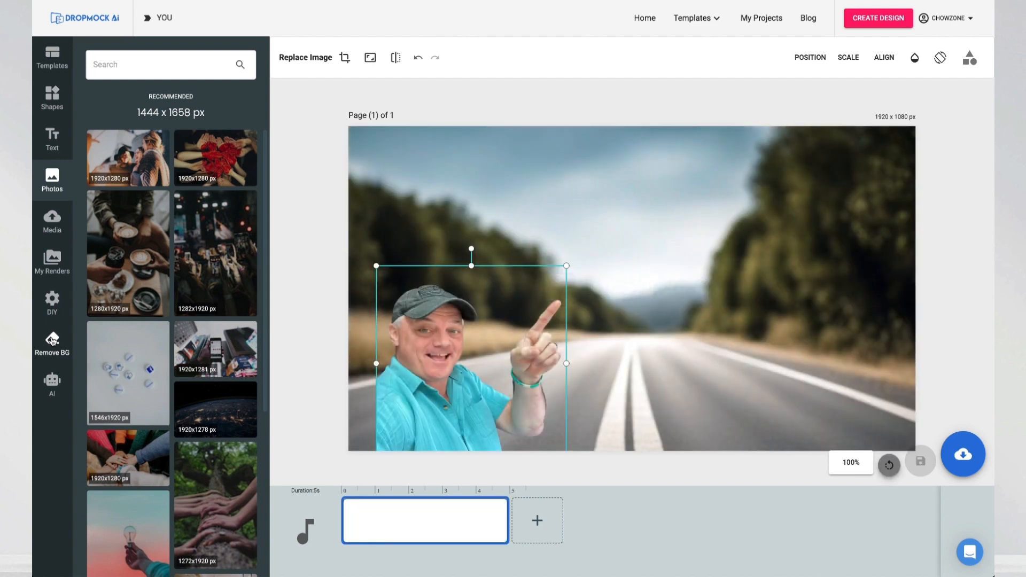
Step: Move the pointing man cutout into the canvas's lower-left corner and enlarge it so the finger reaches mid-canvas
left_click_drag(427, 384, 402, 377)
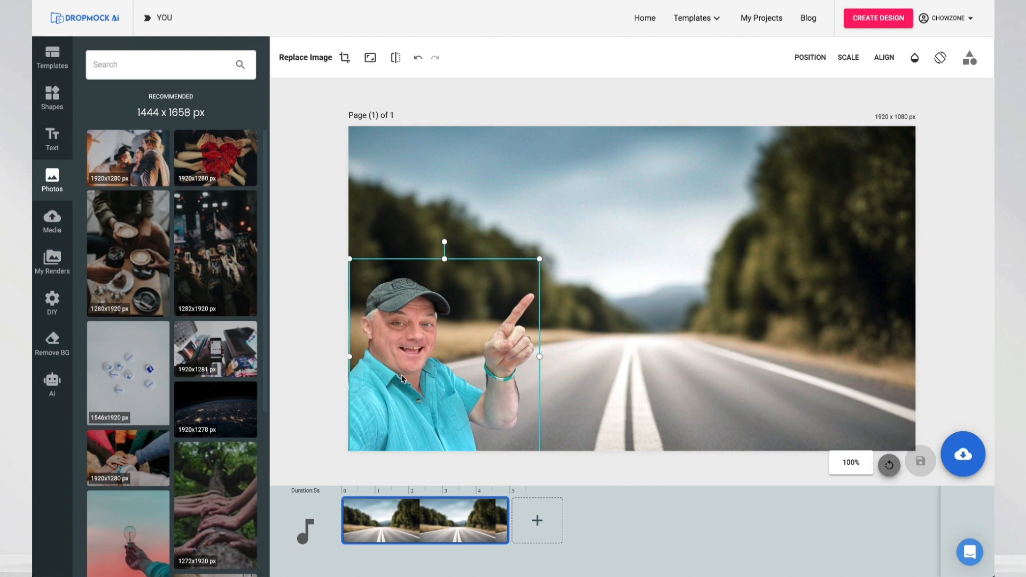
left_click_drag(541, 260, 581, 203)
left_click(300, 254)
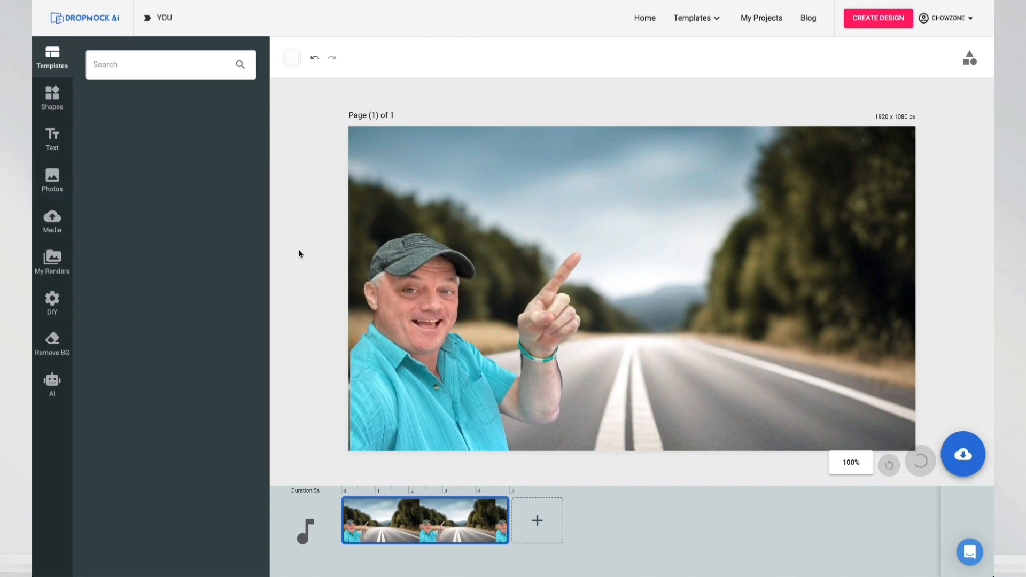
Step: Add the Sign-2_hd.png easel sign from the DIY assets and shrink it to fit beside the man's pointing finger
left_click(63, 310)
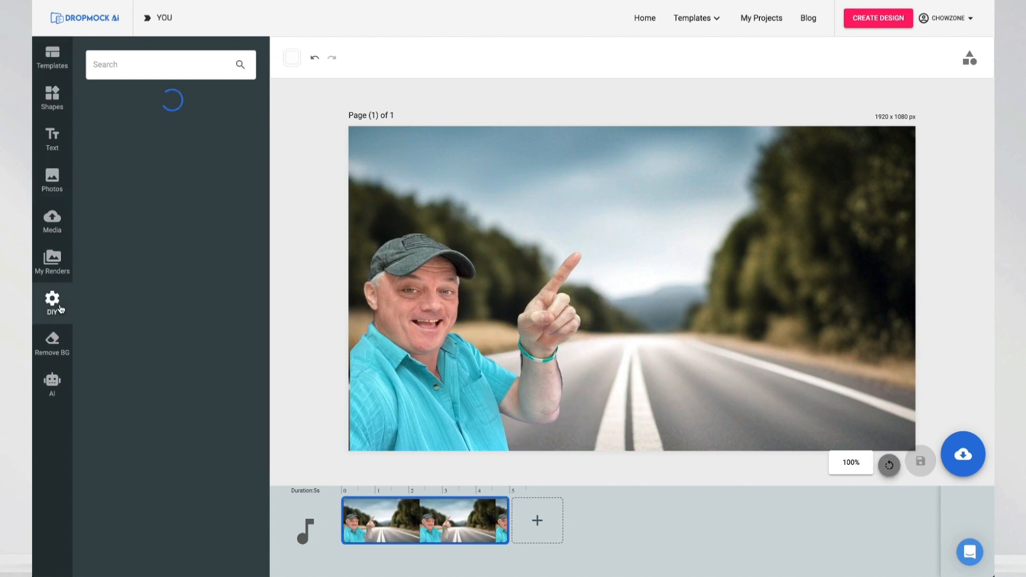
left_click(92, 100)
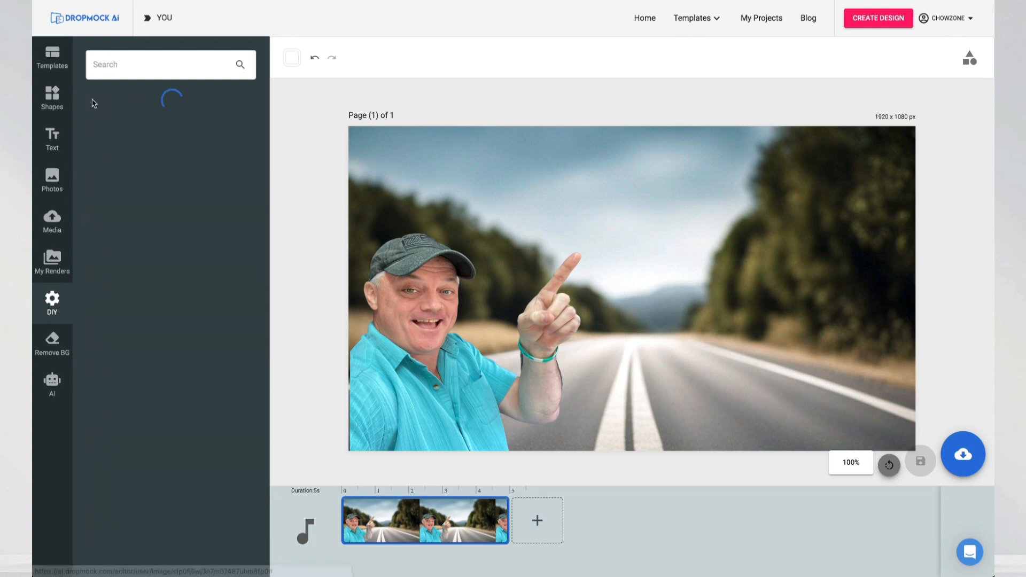
left_click(197, 168)
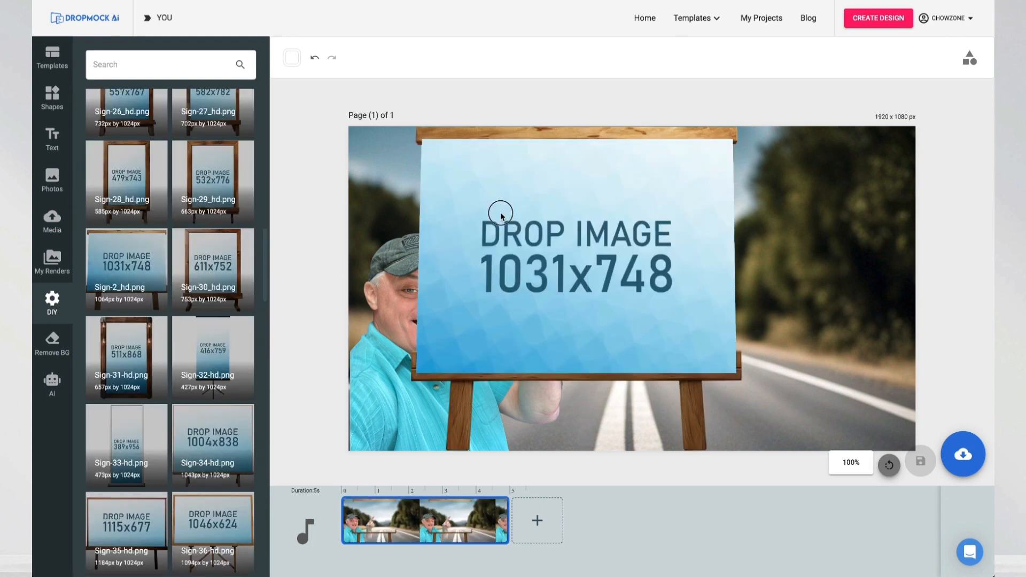
left_click_drag(500, 214, 646, 222)
left_click(586, 174)
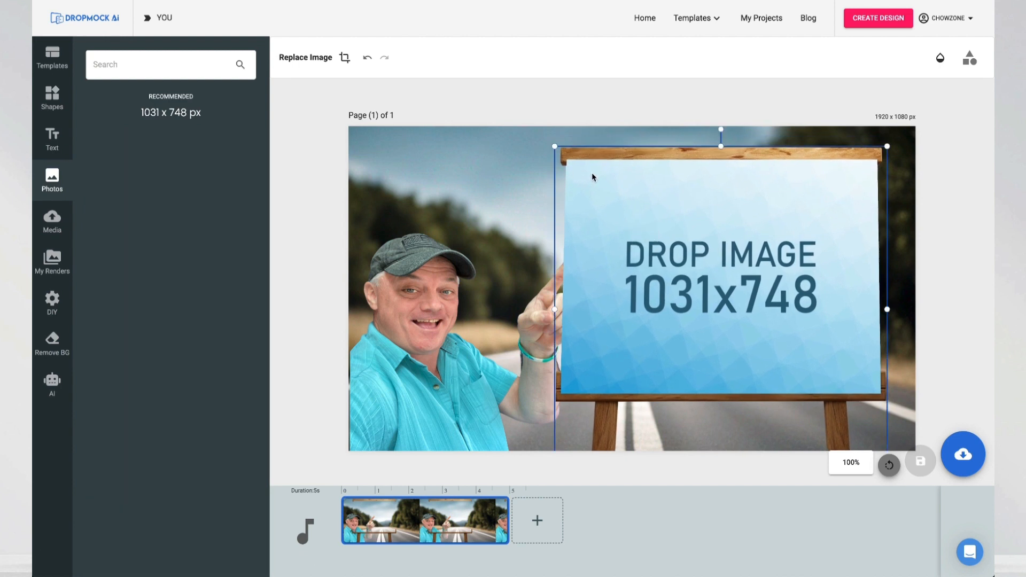
left_click_drag(553, 146, 619, 186)
left_click_drag(653, 222, 670, 208)
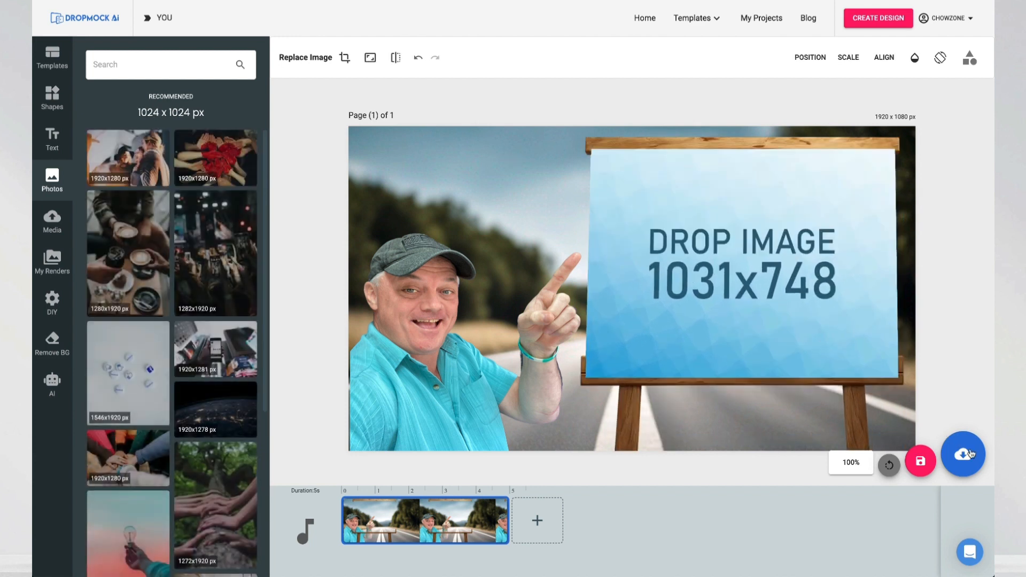
Step: Save the easel scene as a JPG image and create a new custom design of 1031 x 748 px
left_click(970, 454)
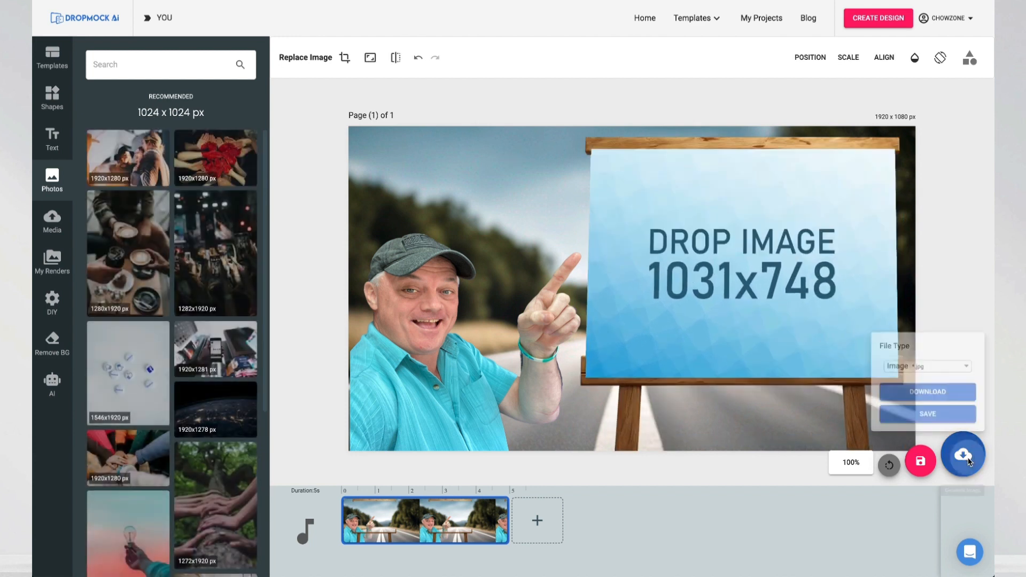
left_click(937, 414)
left_click(877, 18)
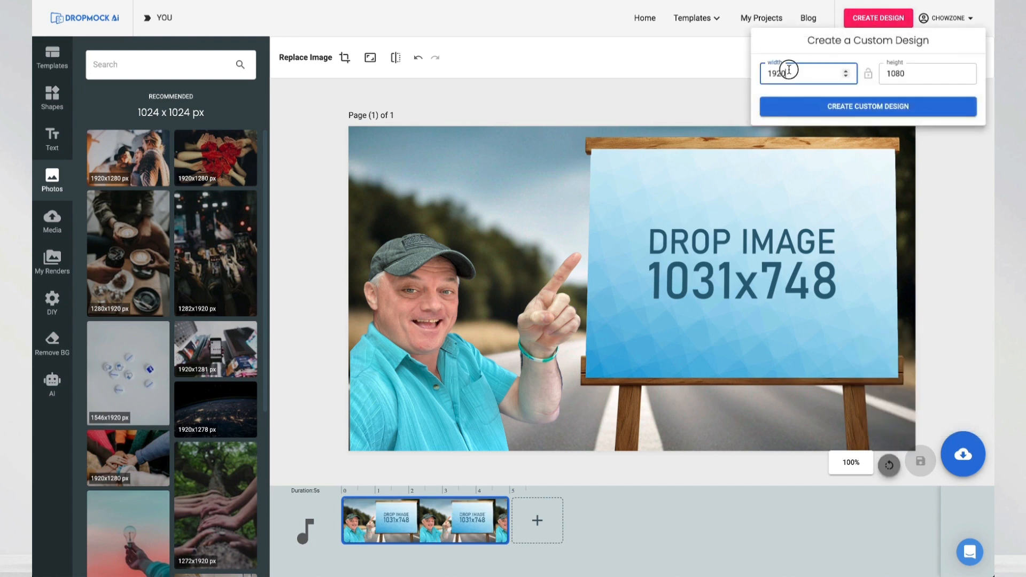
type("1031")
key("Tab")
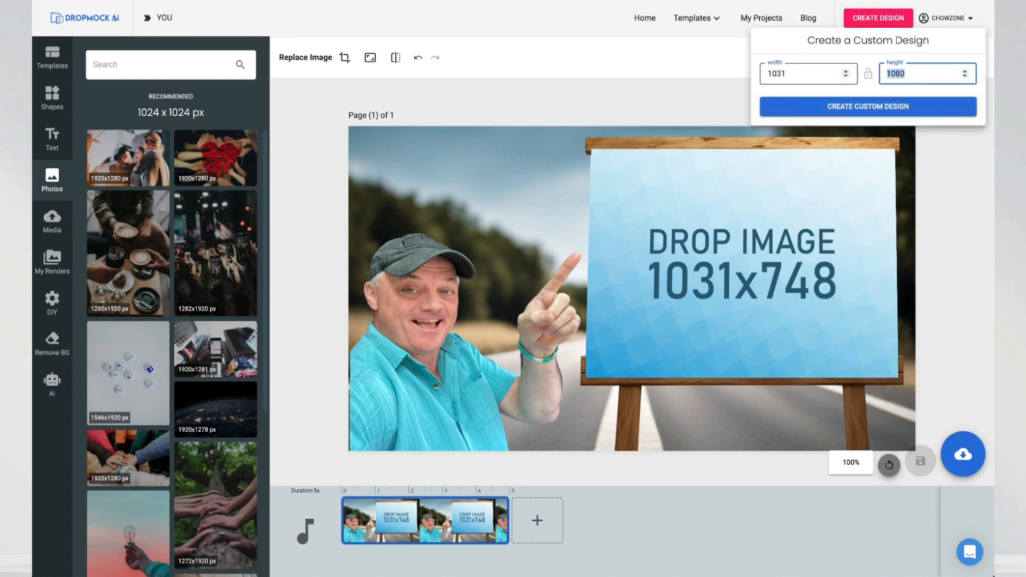
type("748")
left_click(816, 115)
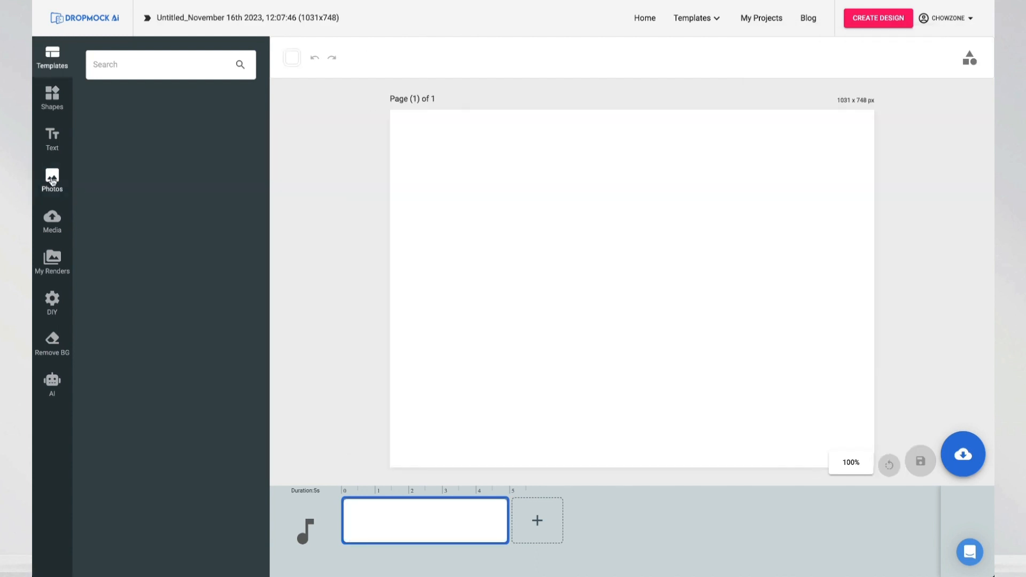
Step: Build the sign graphic from the light bulb photo and centered white text "I Have a GREAT Idea!!!" at 120 px, and save it as JPG
left_click(52, 181)
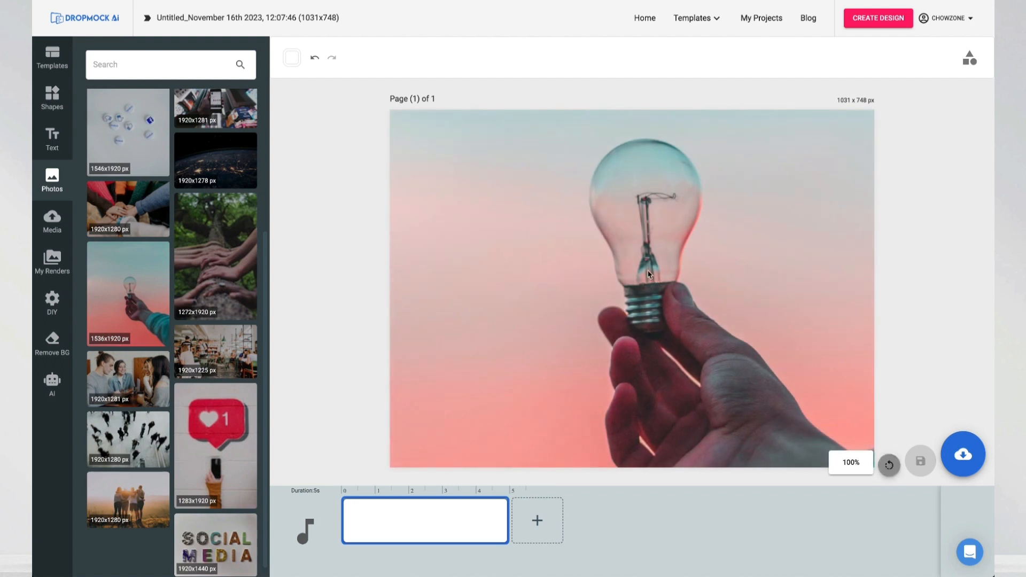
type("I Hav")
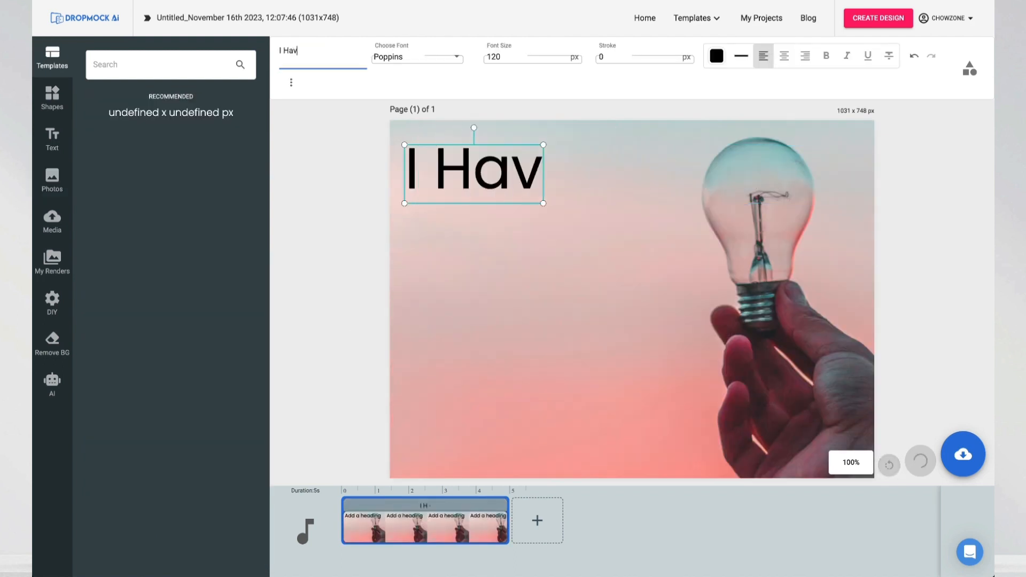
type("e")
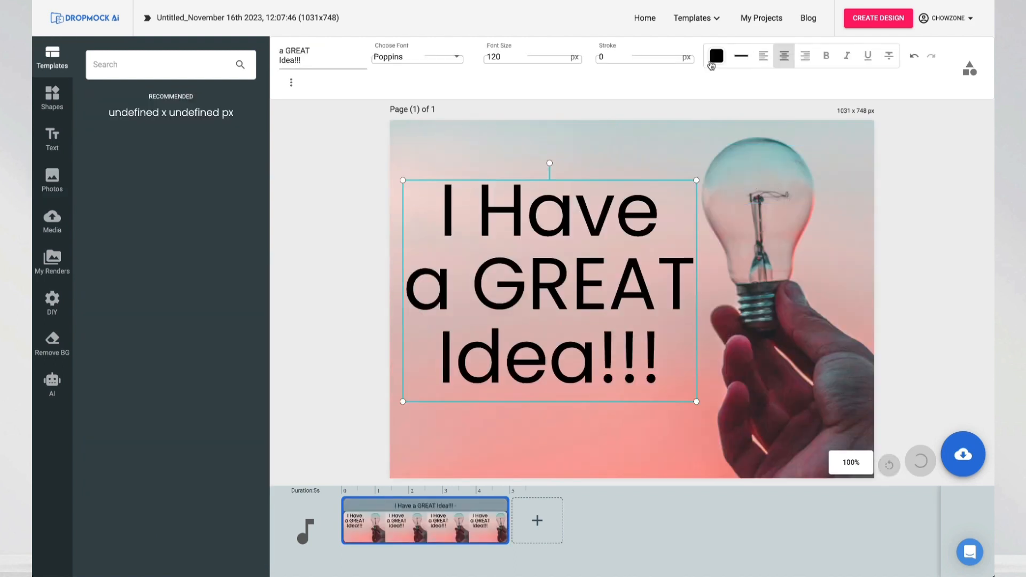
left_click(716, 57)
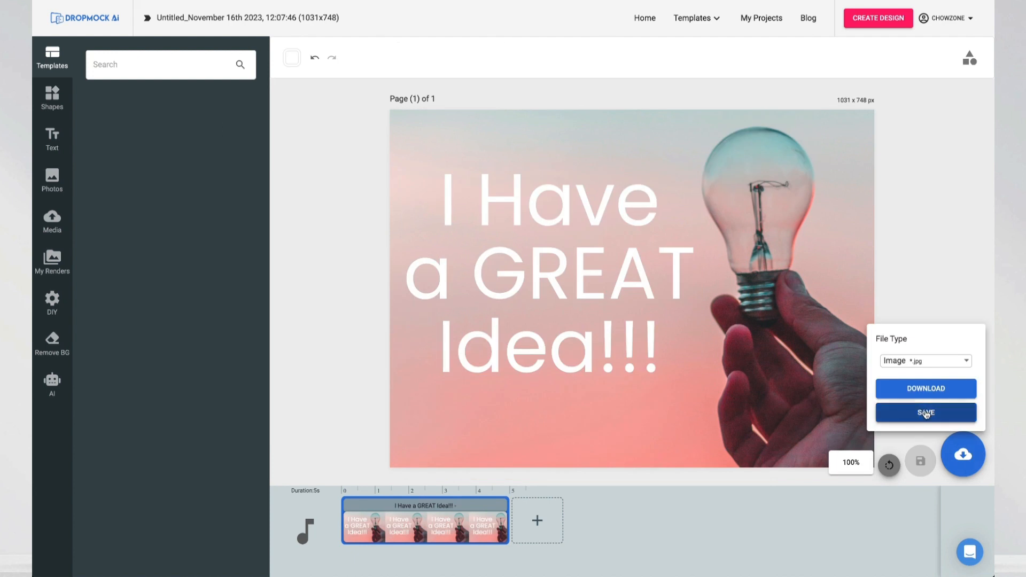
left_click(927, 413)
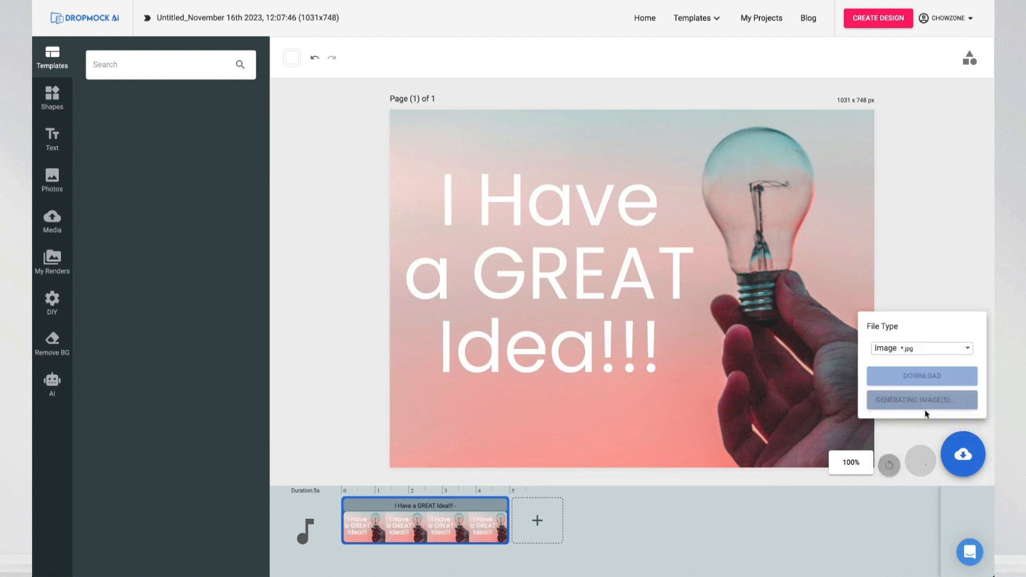
Step: Reopen the YOU draft for editing and replace the easel sign's placeholder with the saved light bulb graphic
left_click(762, 17)
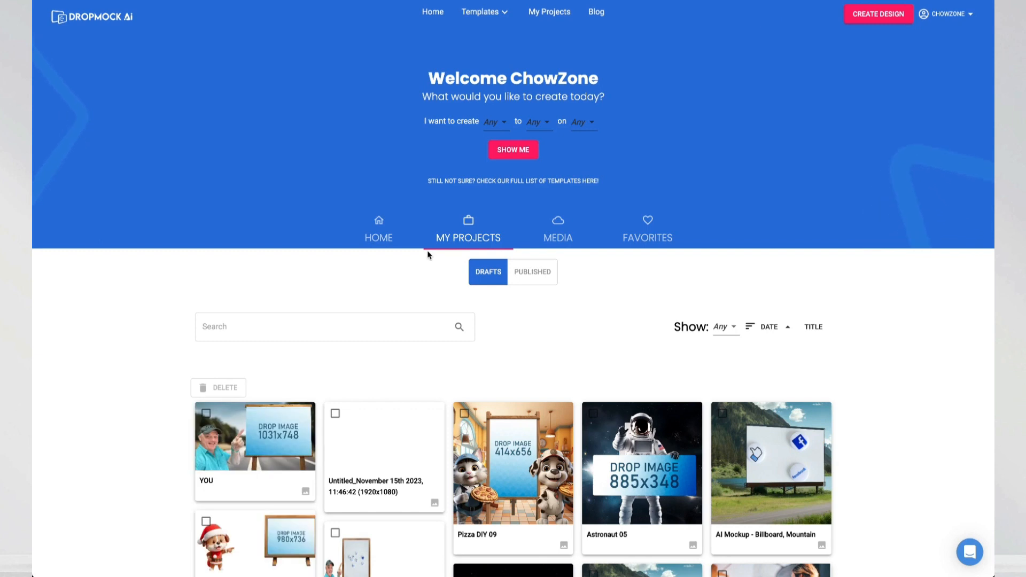
scroll(428, 251, "down", 2)
mouse_move(298, 321)
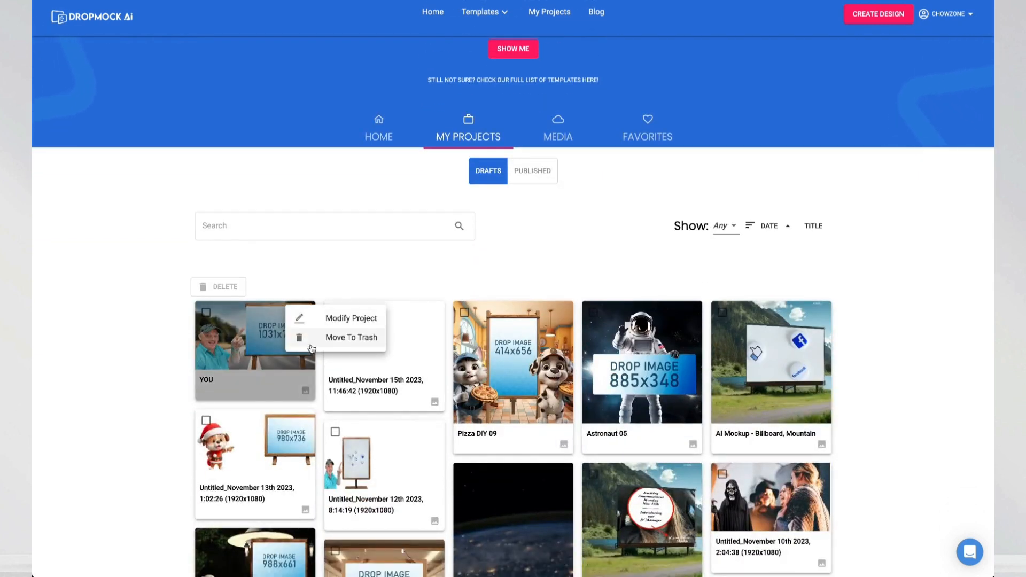
left_click(328, 318)
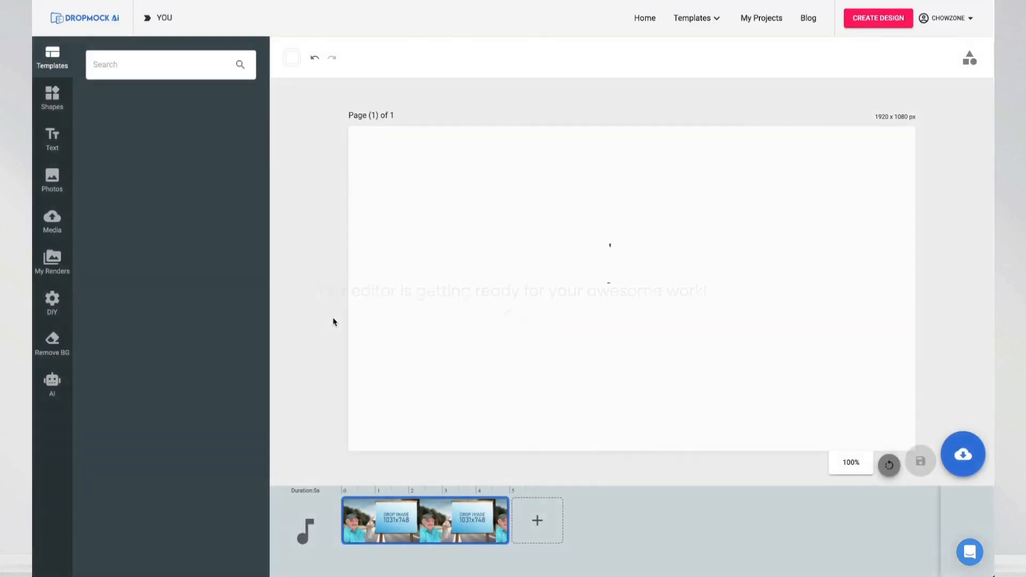
left_click(752, 246)
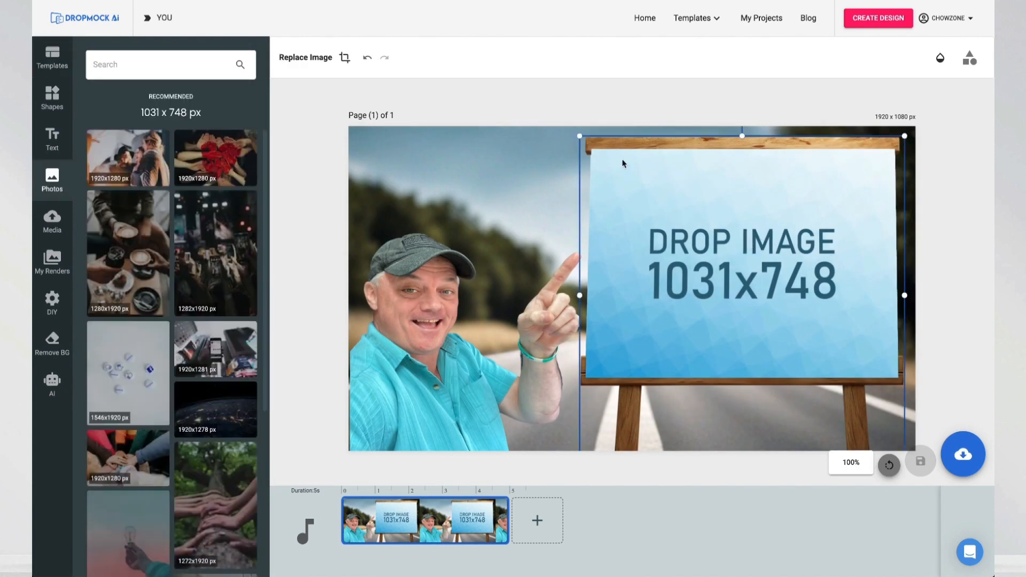
left_click(52, 264)
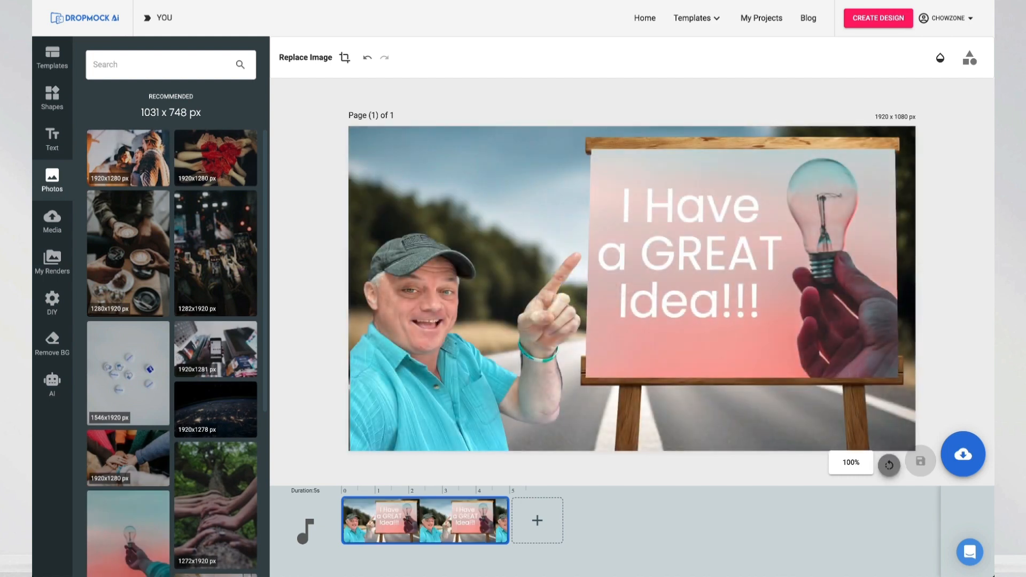
Step: Download the finished YOU scene as an image and open YOU-1.jpg from the Downloads folder
left_click(962, 454)
left_click(945, 390)
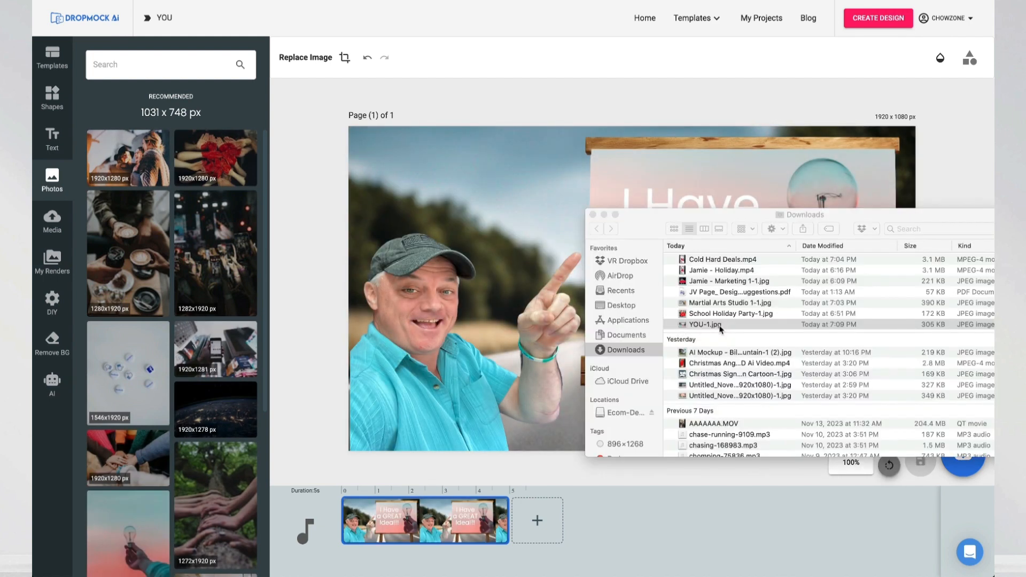
double_click(719, 326)
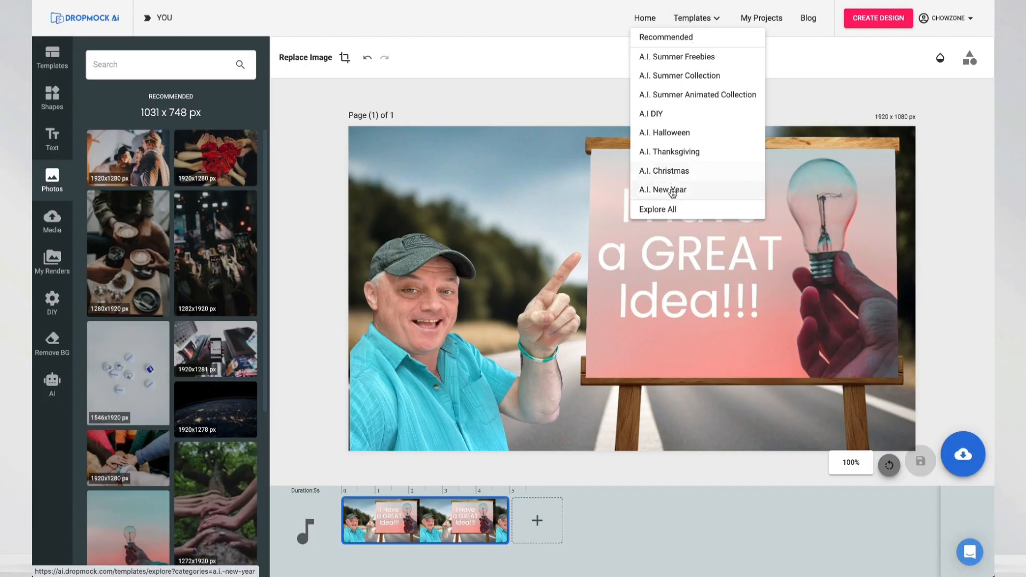
Step: Explore all templates and filter them by the AI DIY niche
left_click(671, 208)
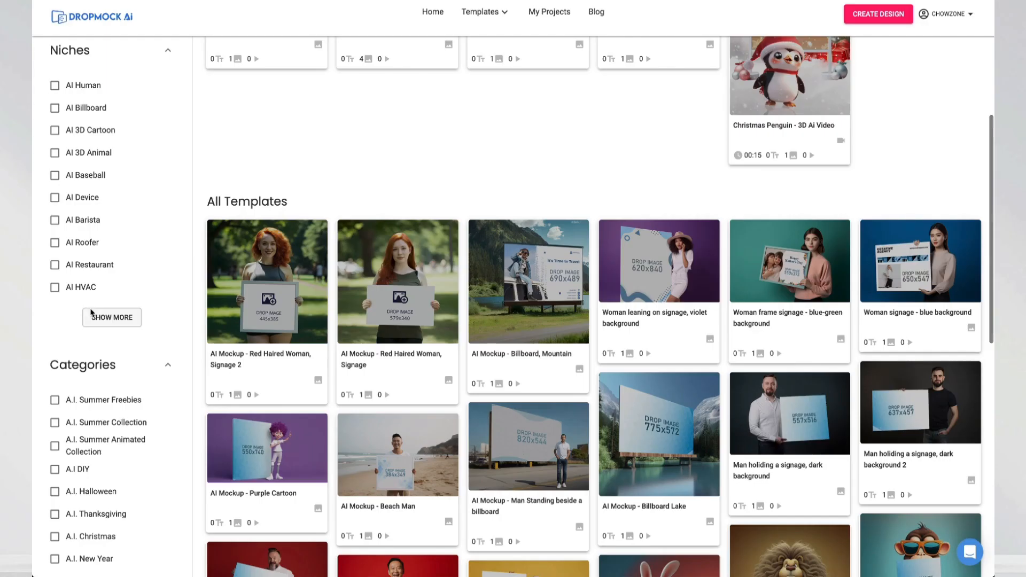
left_click(92, 315)
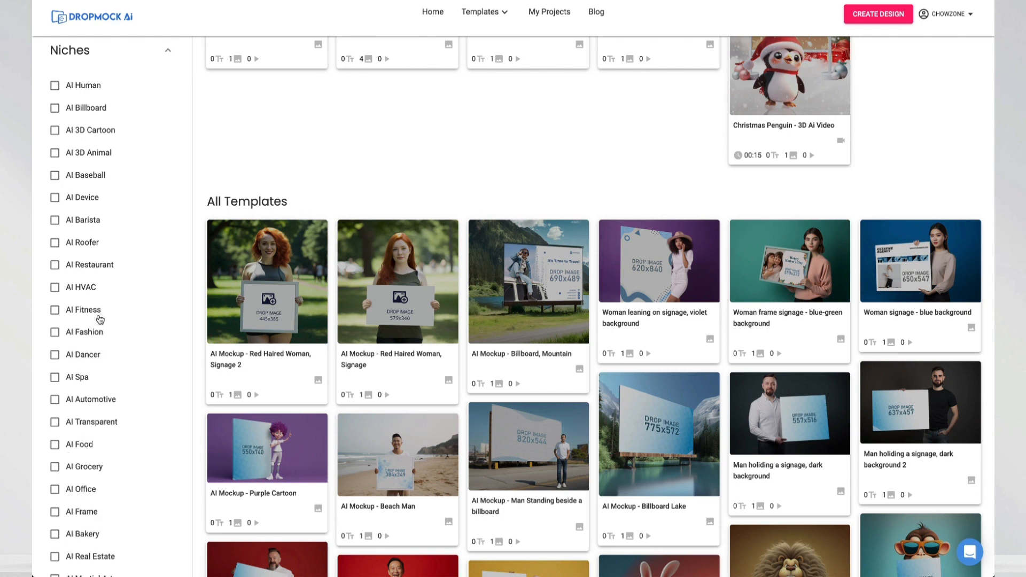
scroll(101, 229, "down", 5)
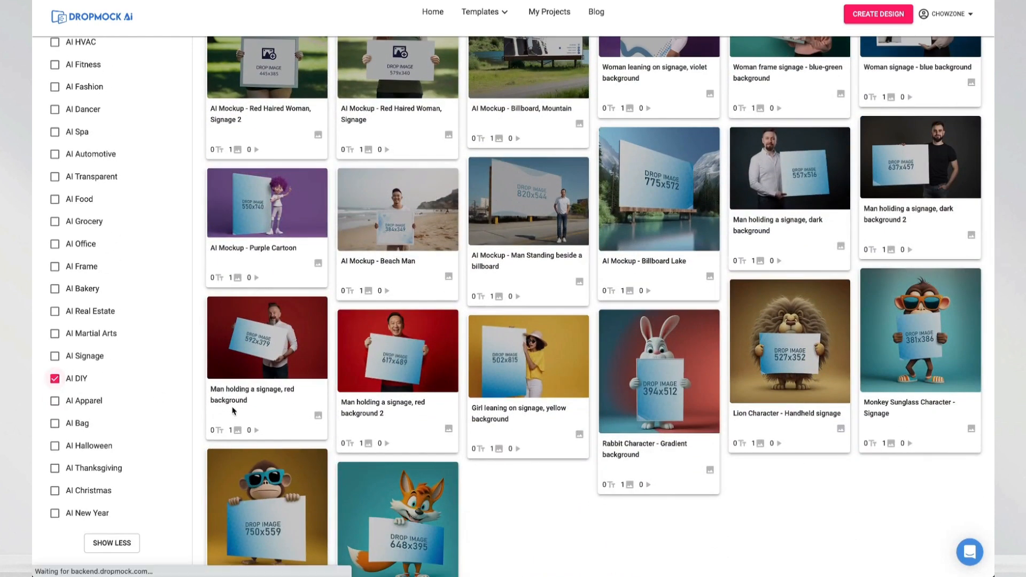
scroll(406, 415, "up", 10)
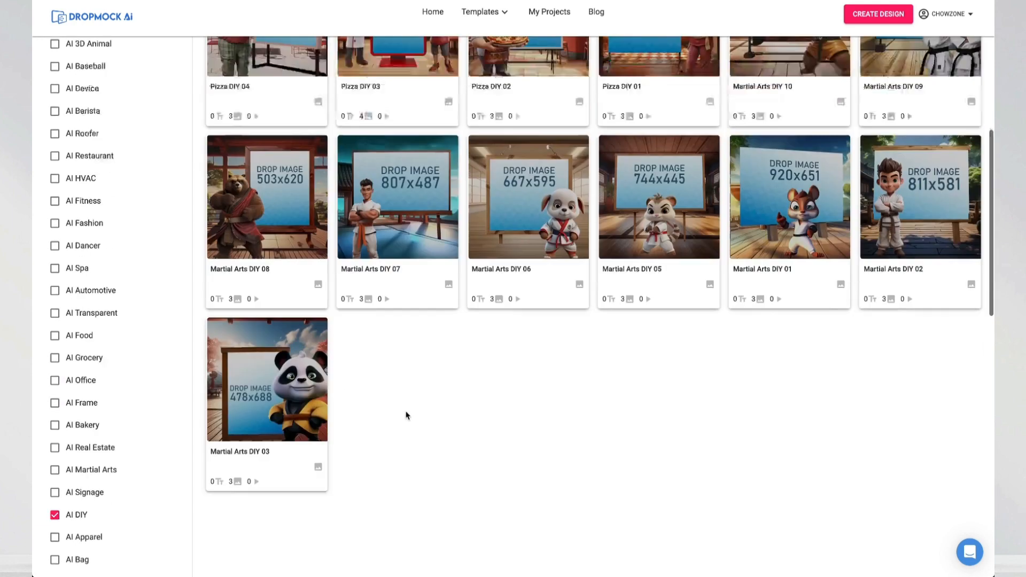
Step: Browse the AI DIY templates and open the Pizza DIY 10 template for editing
scroll(406, 415, "down", 6)
scroll(406, 415, "down", 2)
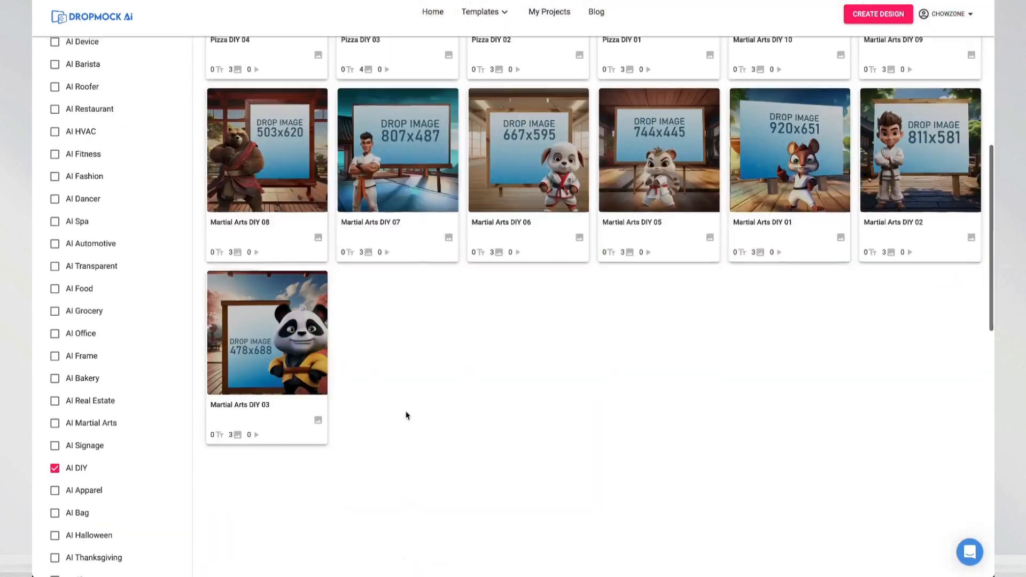
scroll(406, 416, "up", 3)
scroll(406, 415, "up", 4)
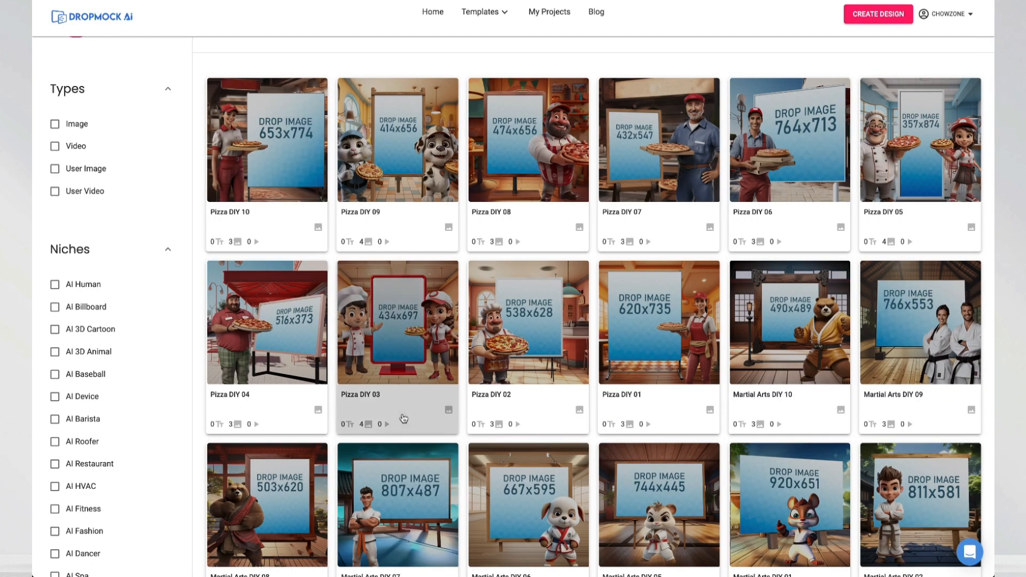
mouse_move(405, 160)
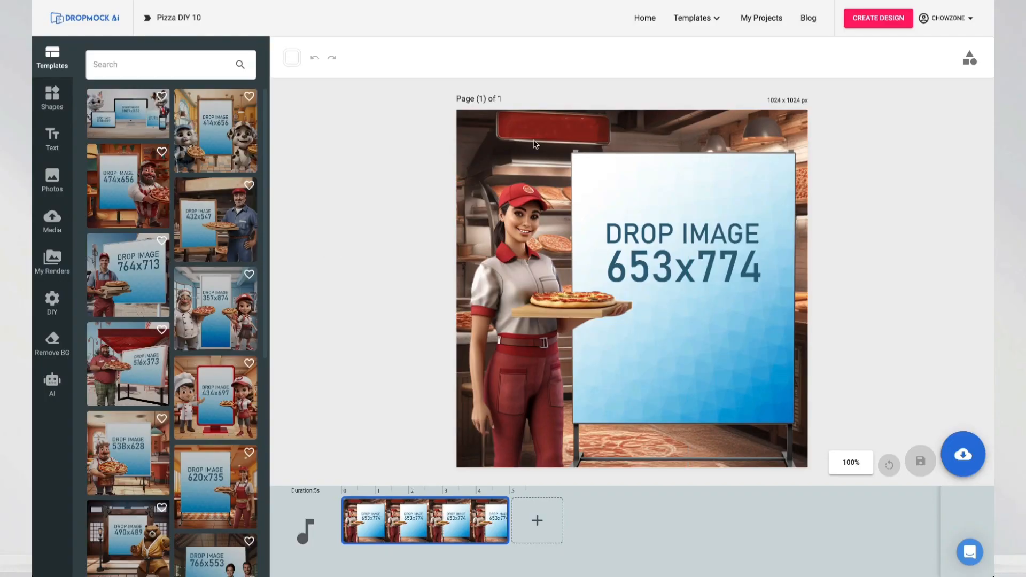
Step: Replace the pizza kitchen background with pizza-bg-08.png from the DIY Pizza backgrounds
left_click(496, 127)
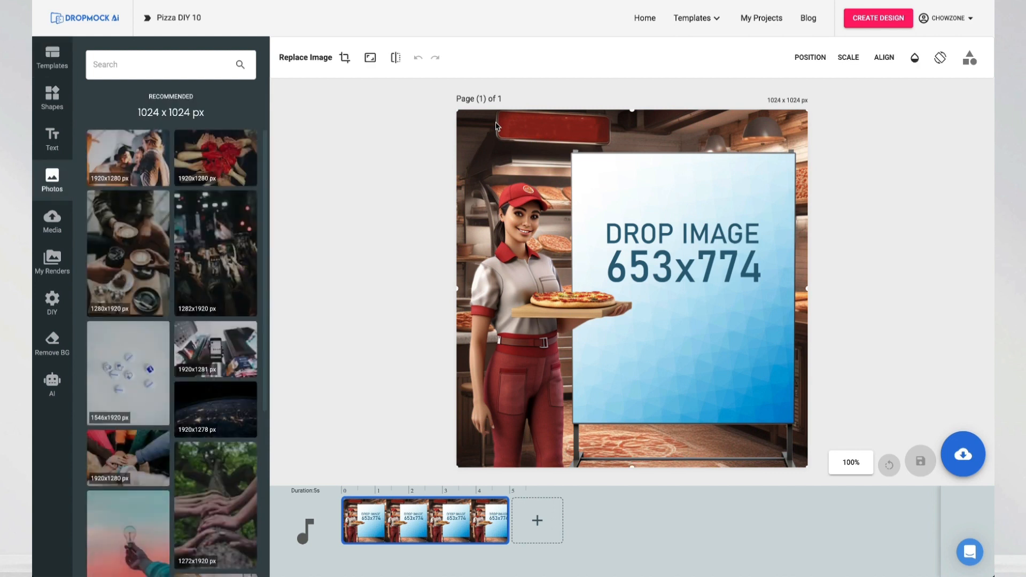
left_click(51, 384)
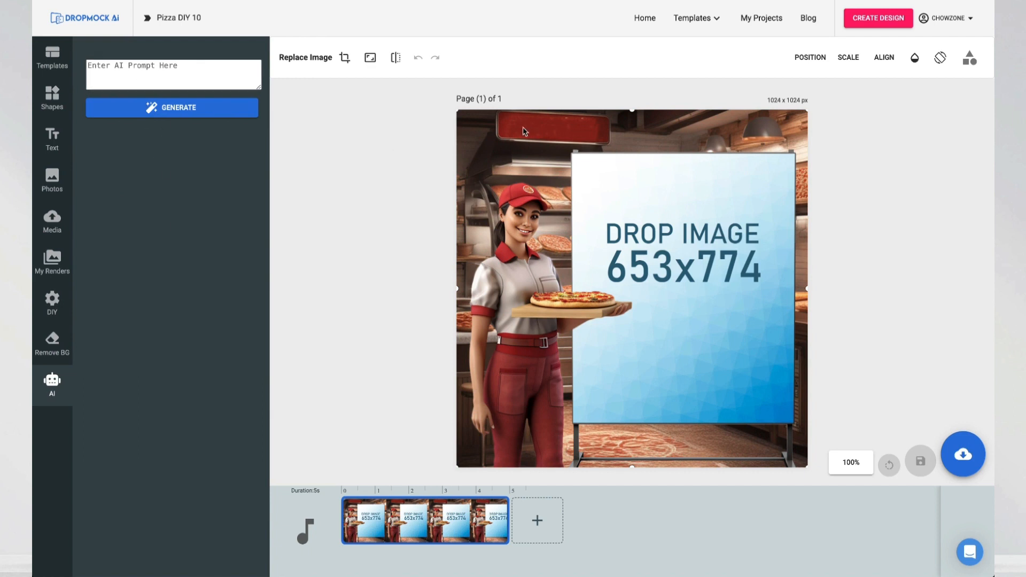
left_click(58, 303)
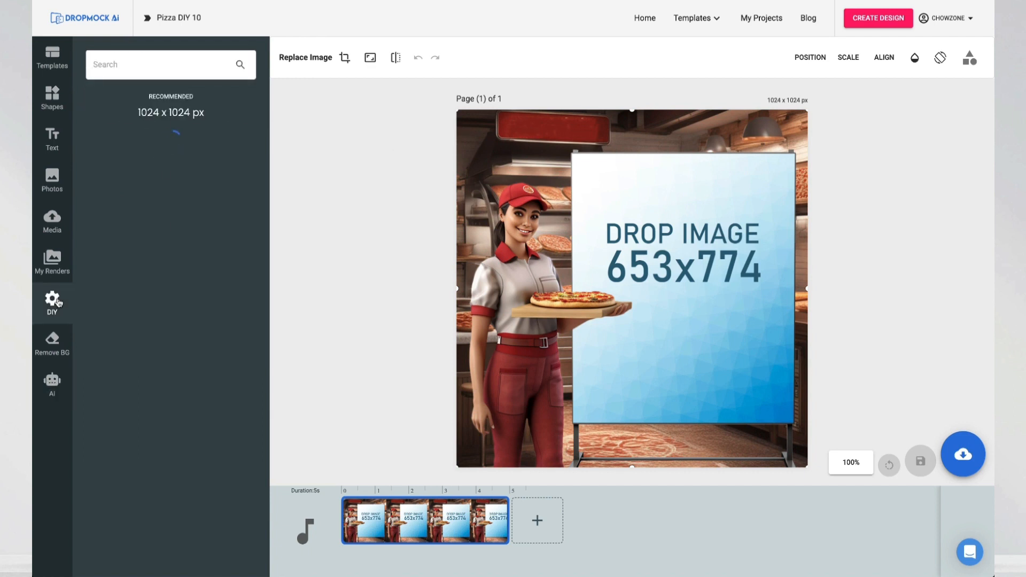
left_click(124, 198)
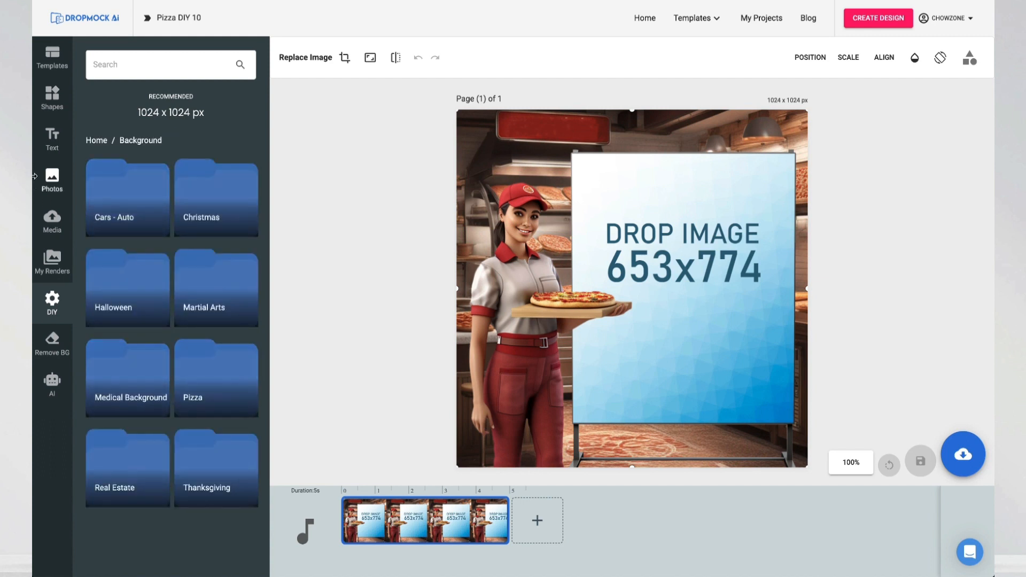
left_click(126, 223)
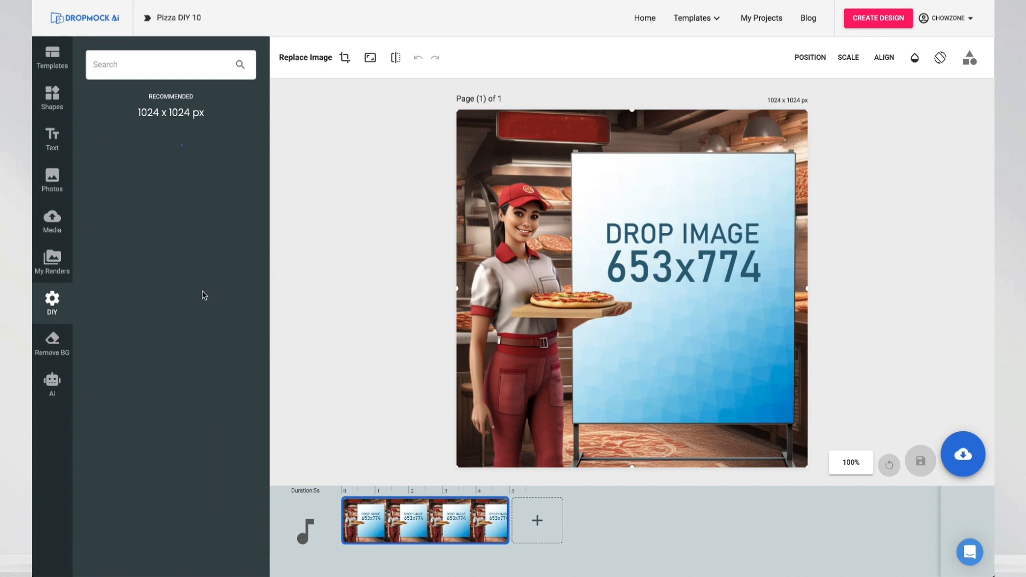
scroll(178, 273, "down", 4)
scroll(179, 277, "down", 1)
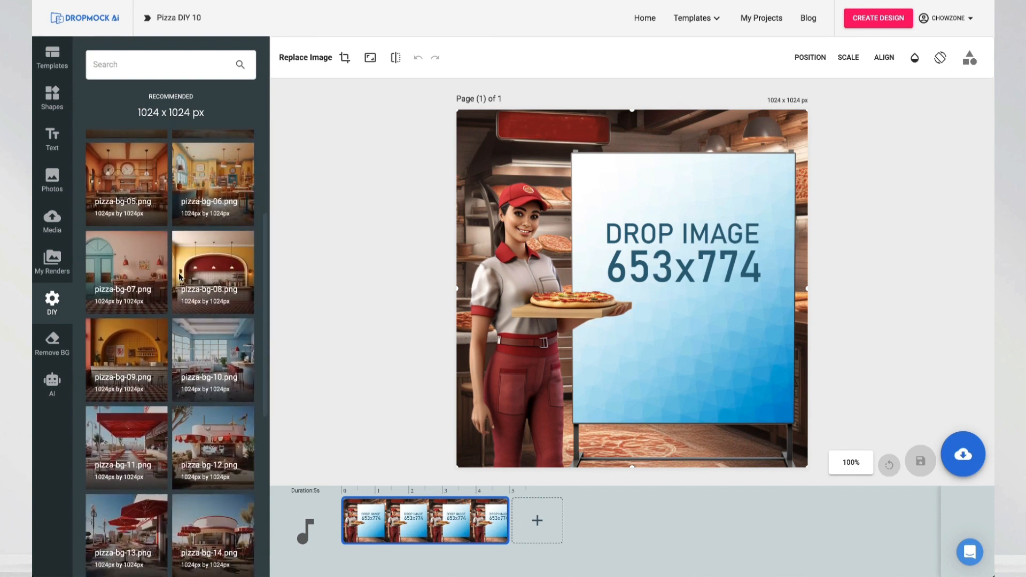
left_click(194, 259)
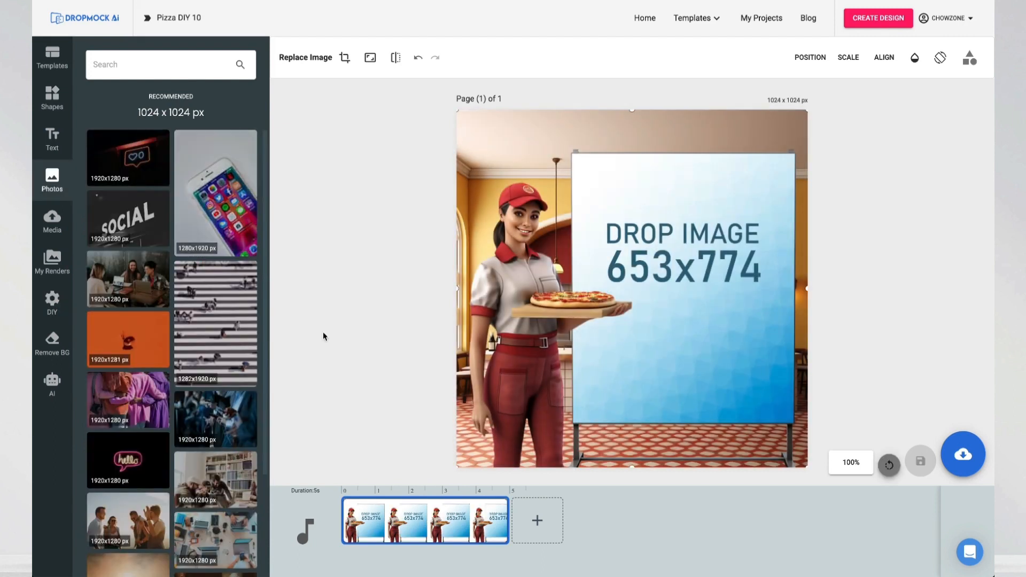
Step: Replace the pizza waitress with the smiling man in a black leather jacket from the DIY character images
left_click(527, 313)
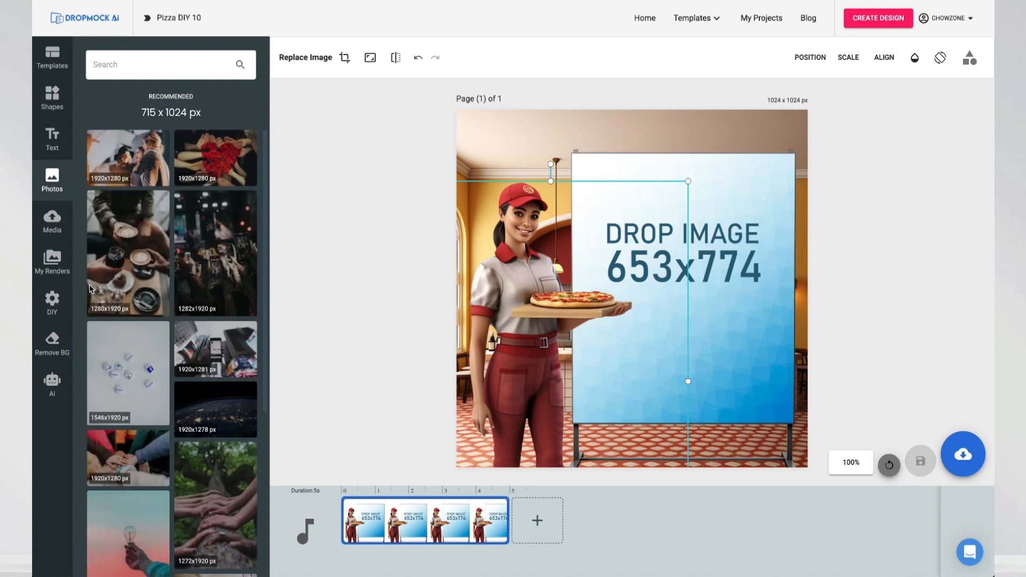
left_click(52, 381)
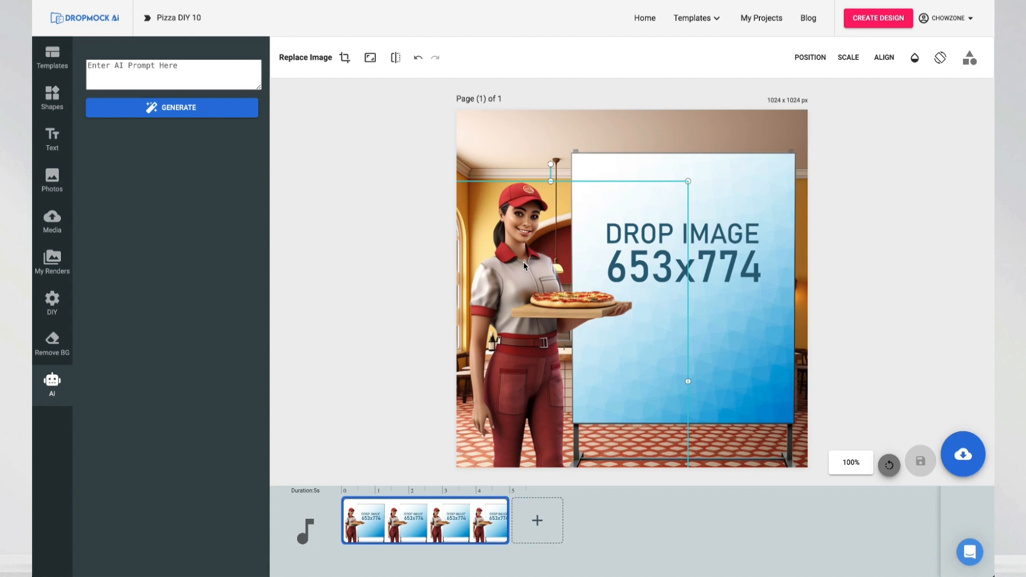
left_click(52, 302)
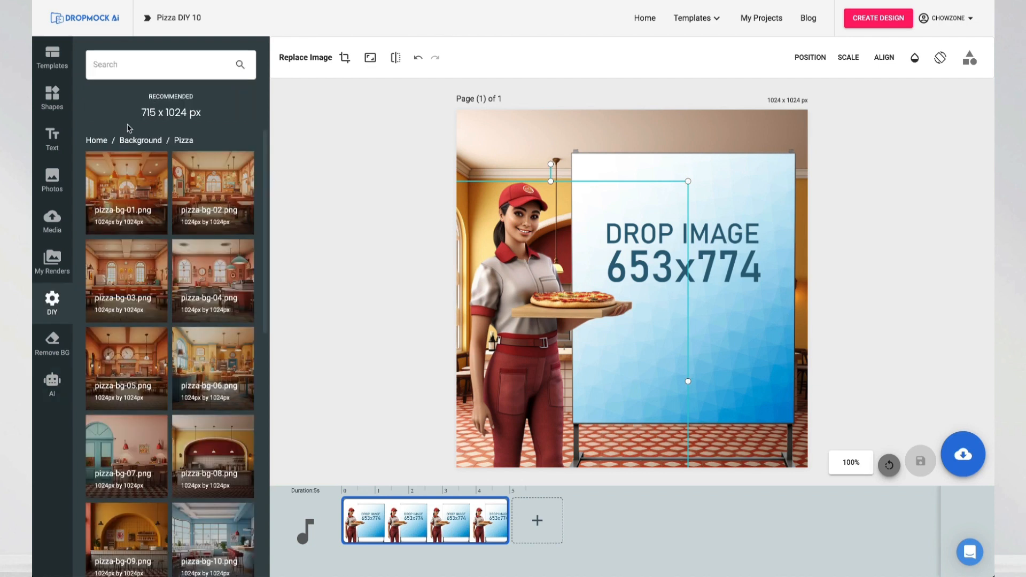
left_click(94, 141)
left_click(137, 277)
scroll(149, 267, "down", 2)
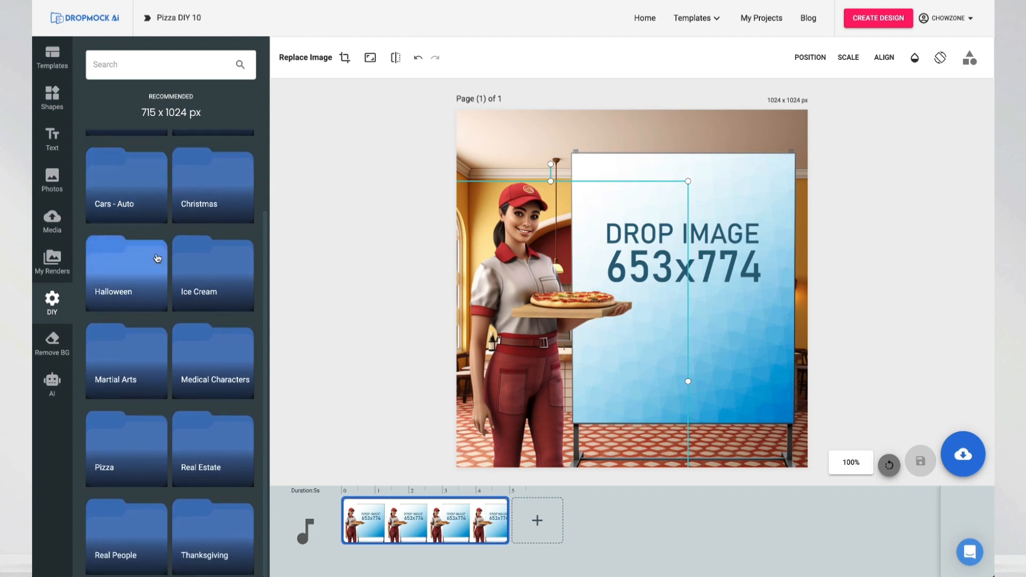
left_click(138, 195)
left_click(129, 286)
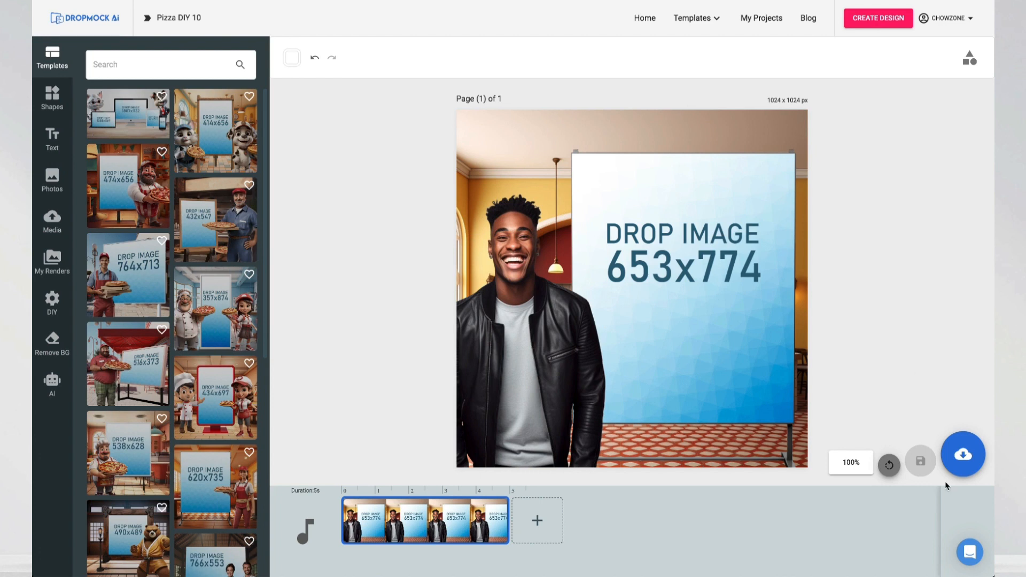
Step: Save the Pizza DIY 10 scene and create a new custom design of 653 x 774 px
left_click(961, 457)
left_click(933, 416)
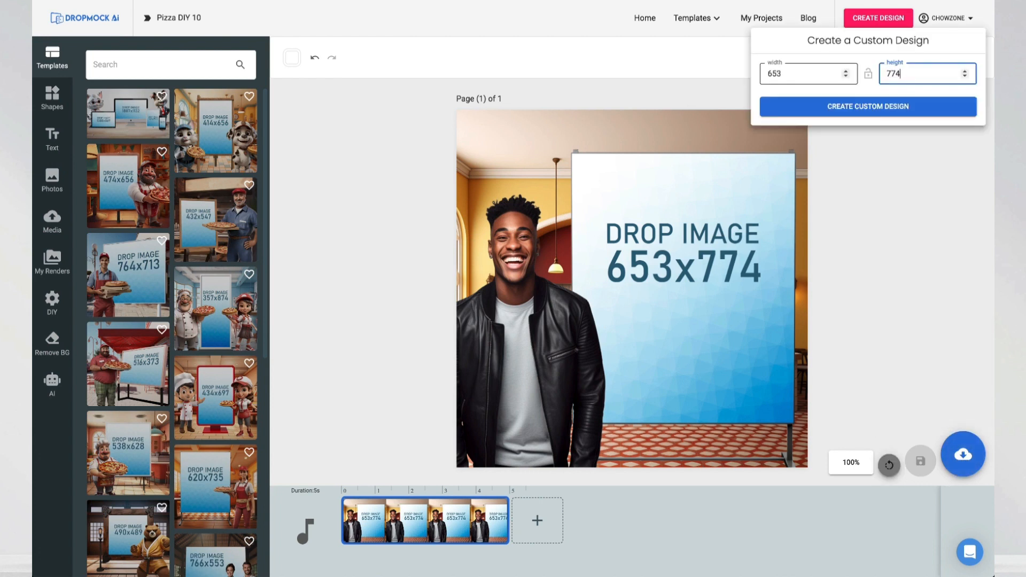
left_click(889, 107)
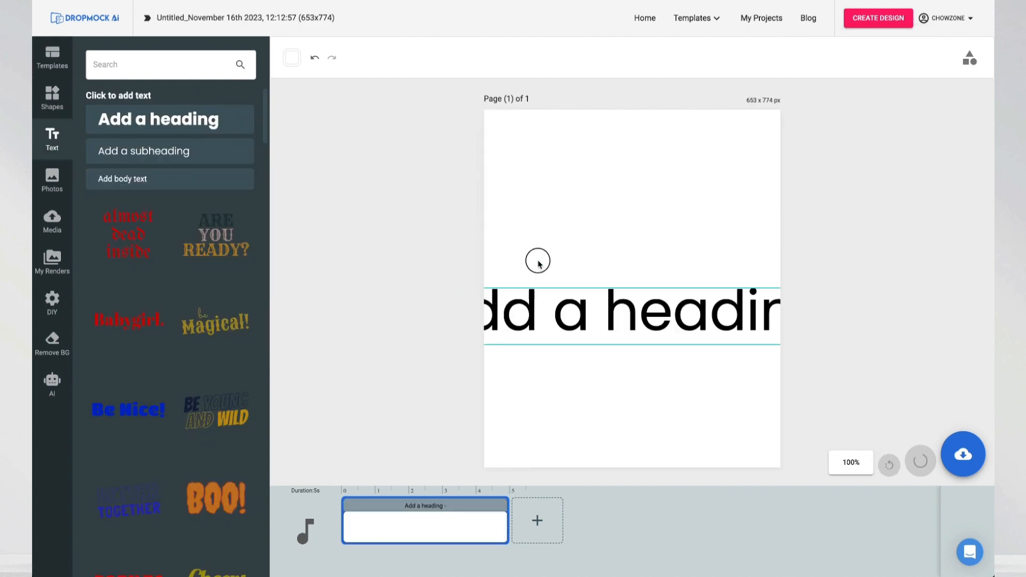
Step: Add the centered 120 px text "I LOVE the PIZZA and PASTA... You have to eat the garlic bread" in quotation marks, and save the design
left_click_drag(508, 309, 573, 163)
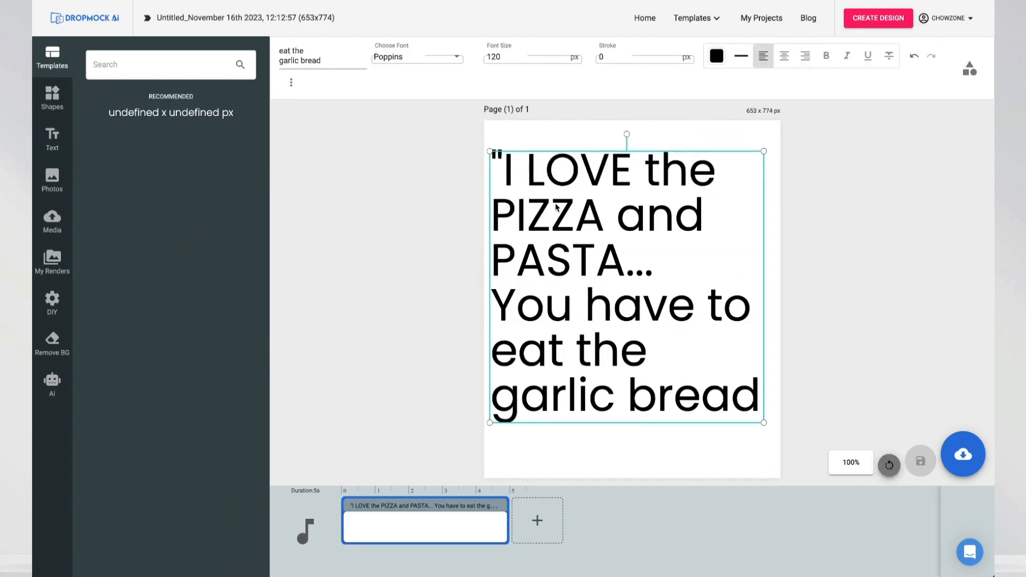
left_click(784, 56)
left_click(964, 455)
left_click(940, 416)
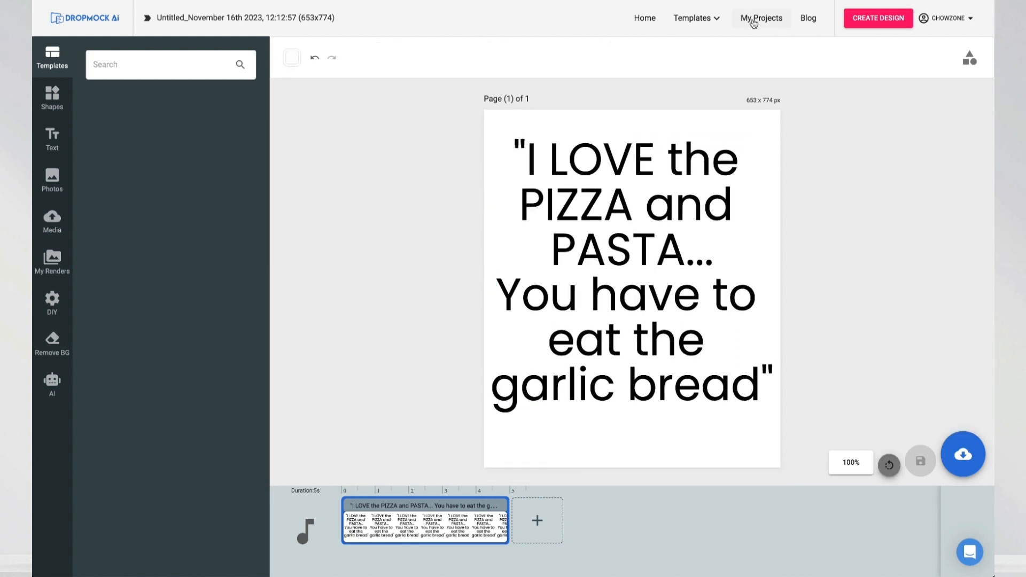
Step: Reopen the published Pizza DIY 10 project for modification
left_click(759, 18)
left_click(538, 176)
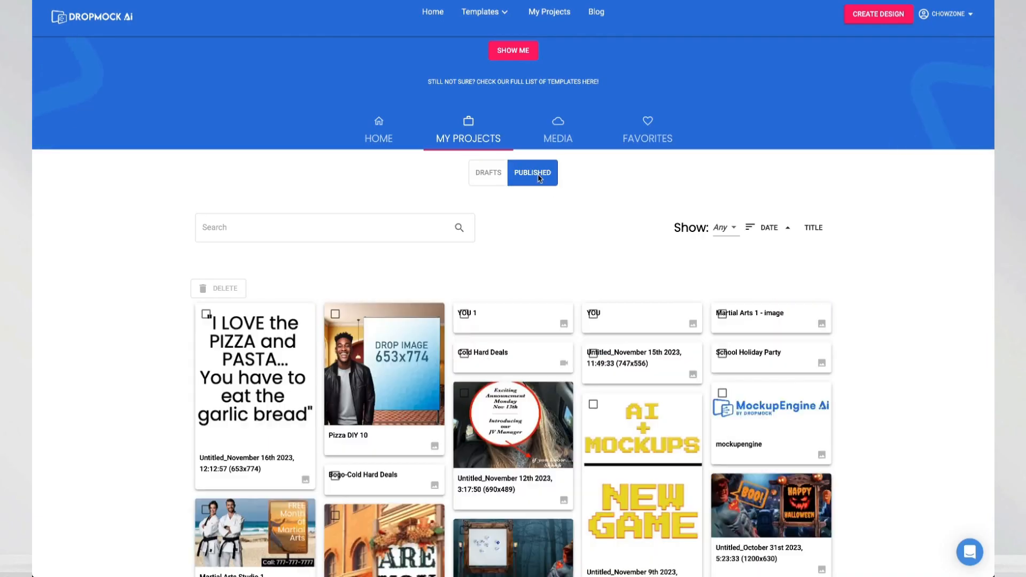
left_click(427, 320)
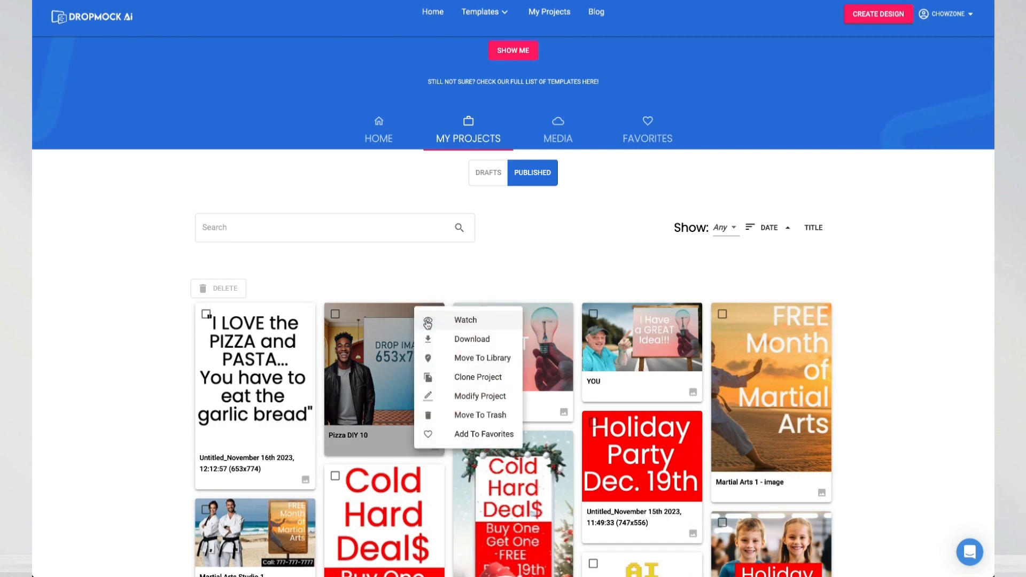
left_click(466, 401)
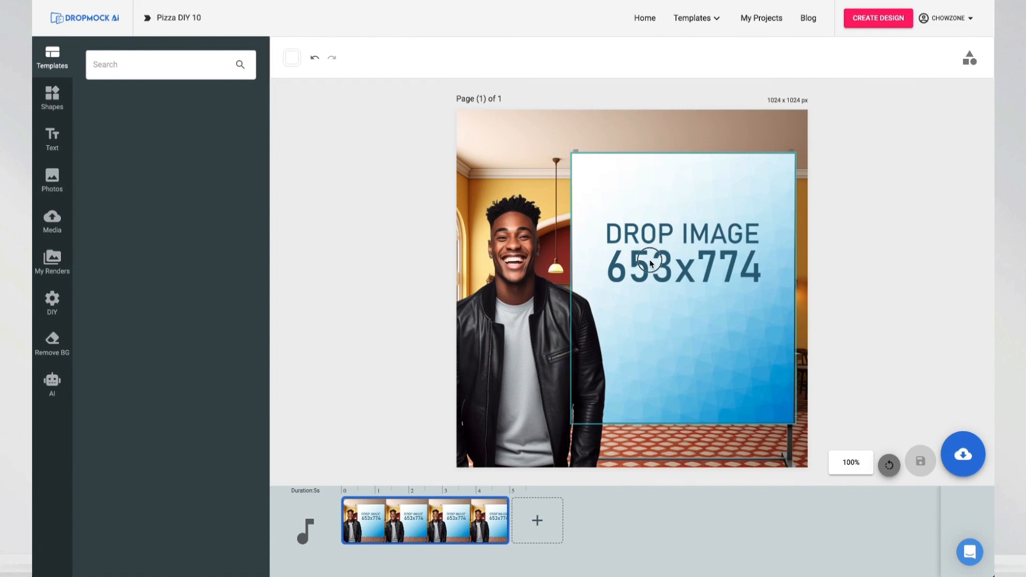
Step: Replace the sign's placeholder with the saved pizza quote graphic and shift the man left, off its text
left_click(649, 259)
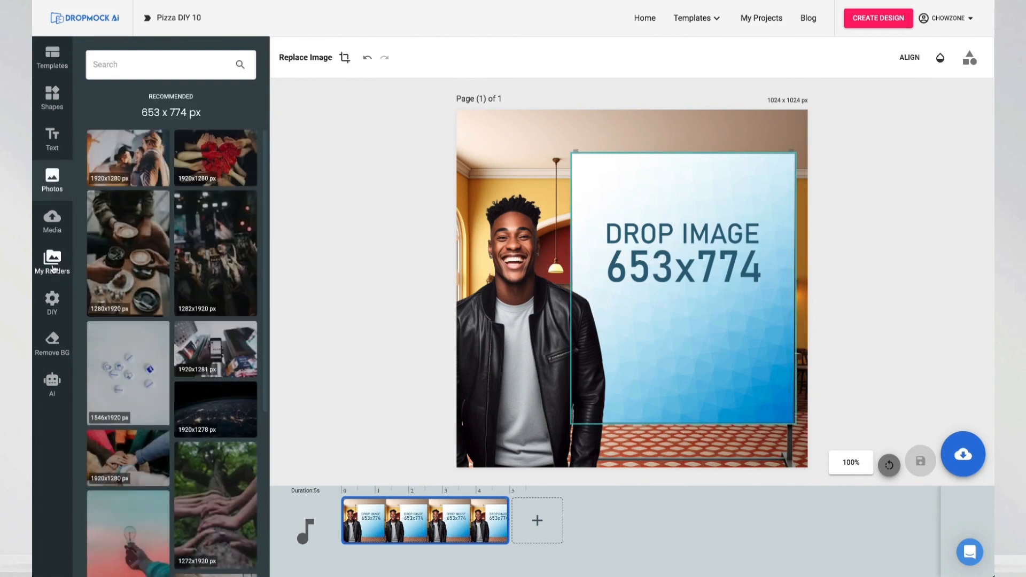
left_click(105, 163)
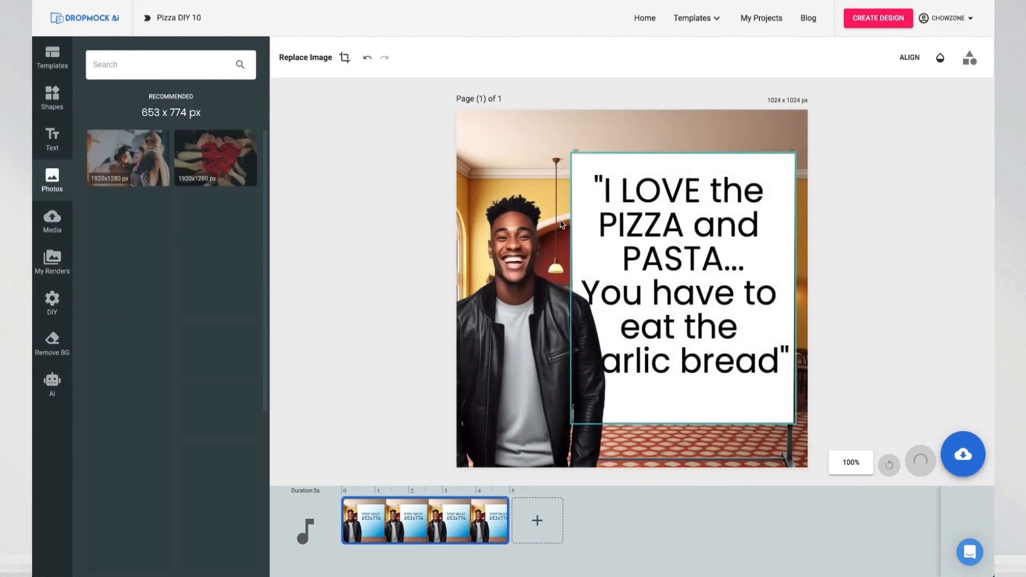
left_click(962, 454)
double_click(717, 314)
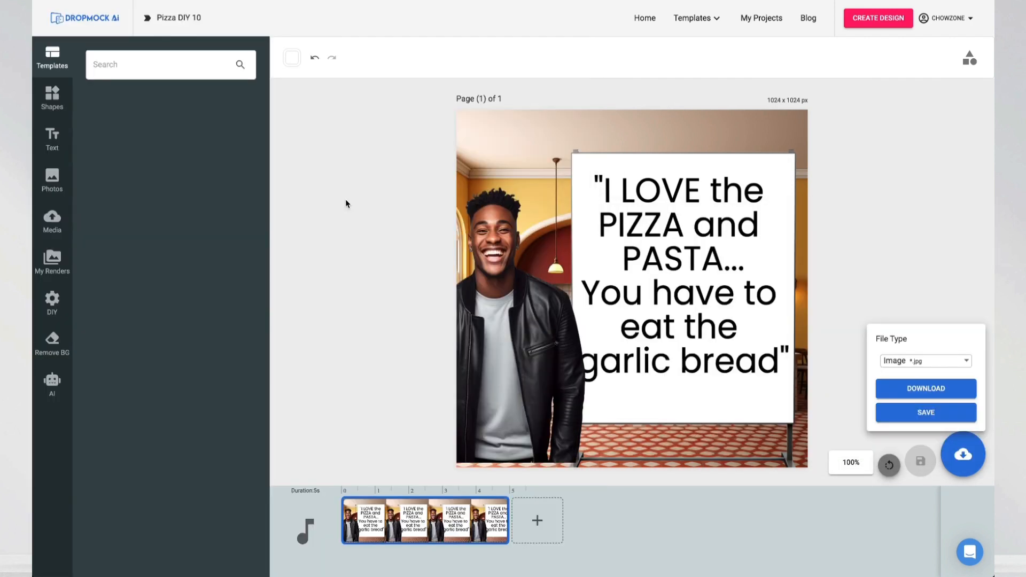
Step: Leave the editor and return to the home page
left_click(642, 19)
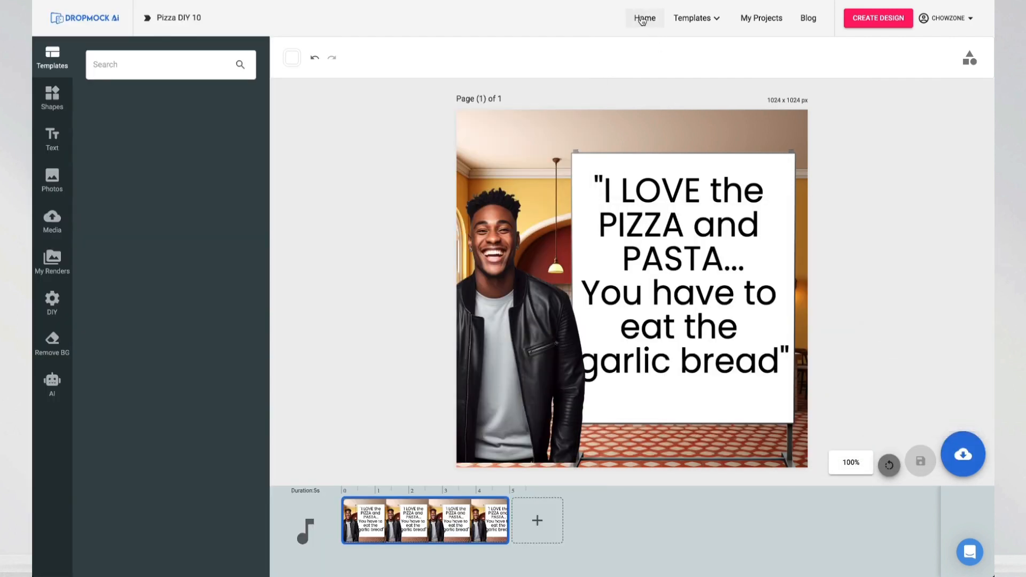
left_click(642, 19)
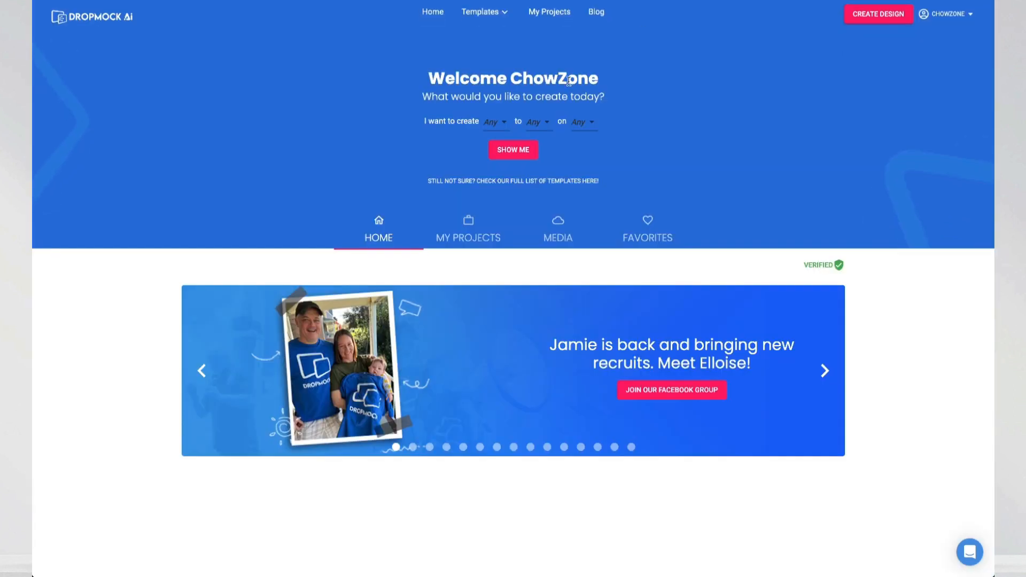